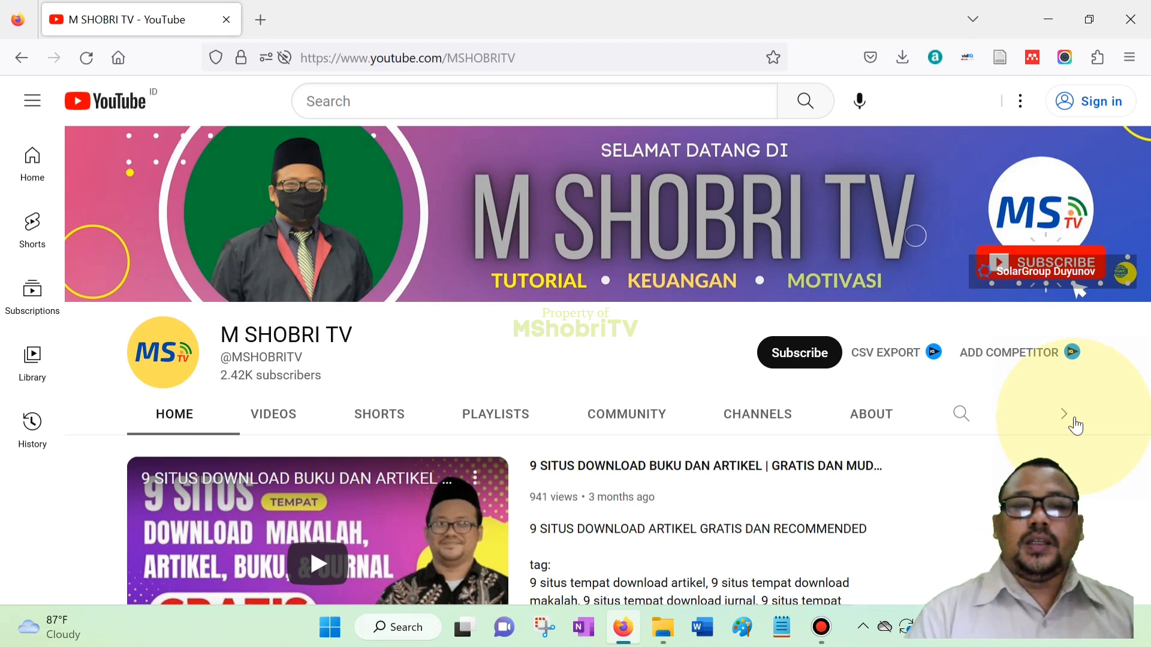
Switch to File Explorer and open the SKP 2022 workbook from the SKP MPI 2022 folder
{"action": "left_click", "coordinate": [666, 626]}
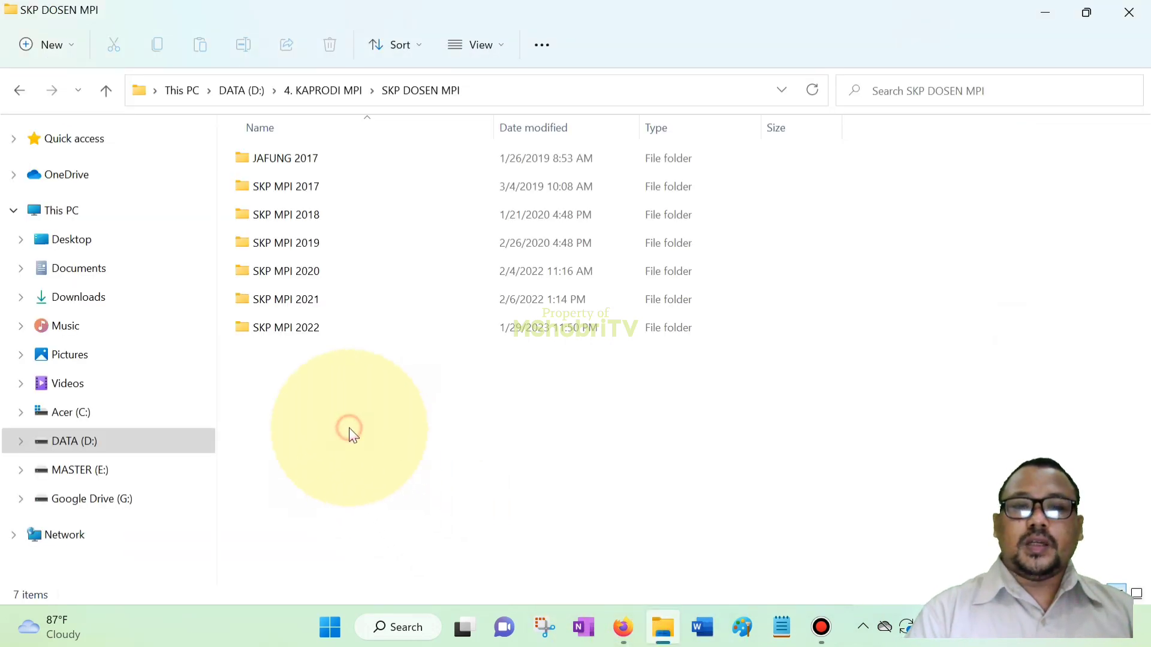
{"action": "left_click", "coordinate": [304, 329]}
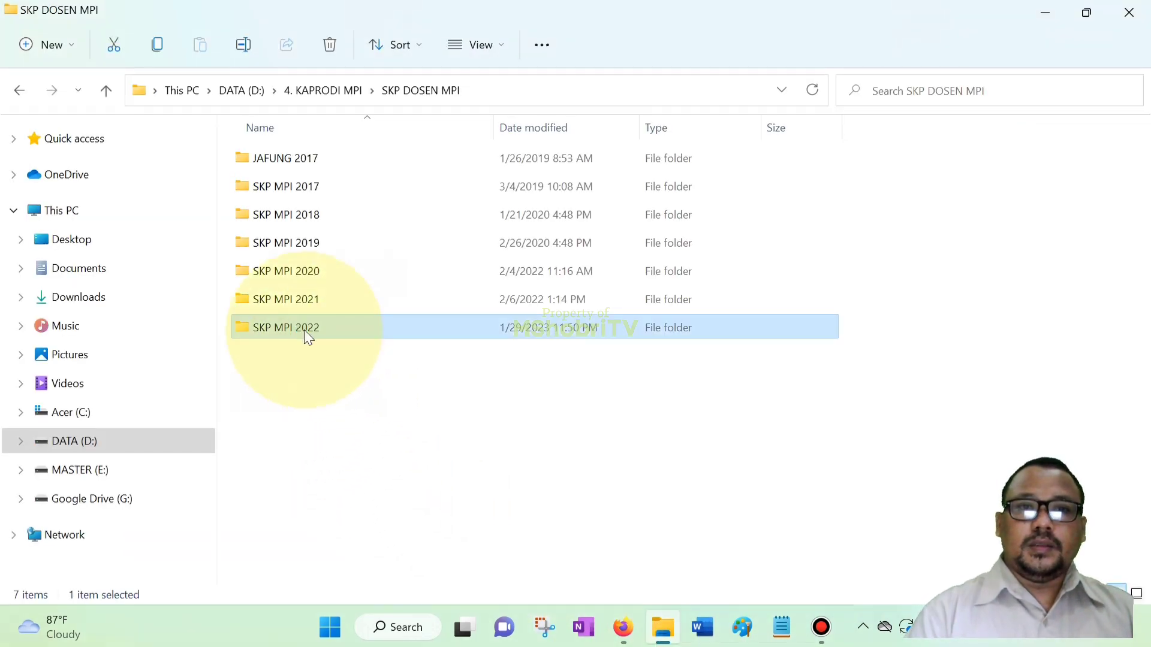
{"action": "double_click", "coordinate": [304, 330]}
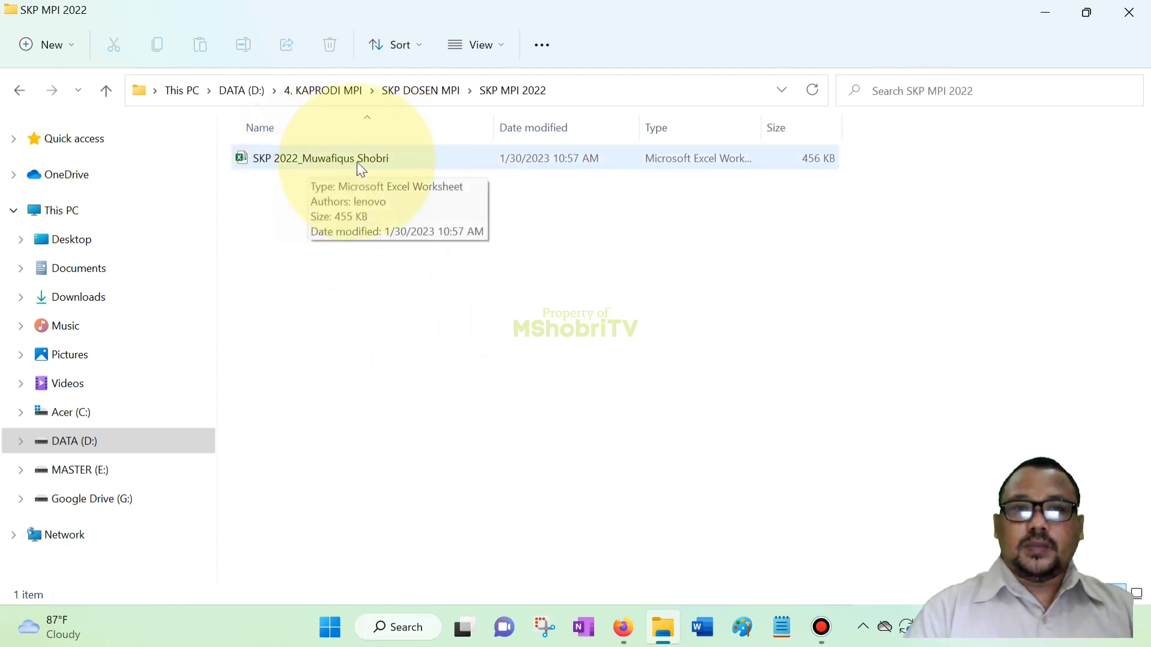
{"action": "double_click", "coordinate": [374, 159]}
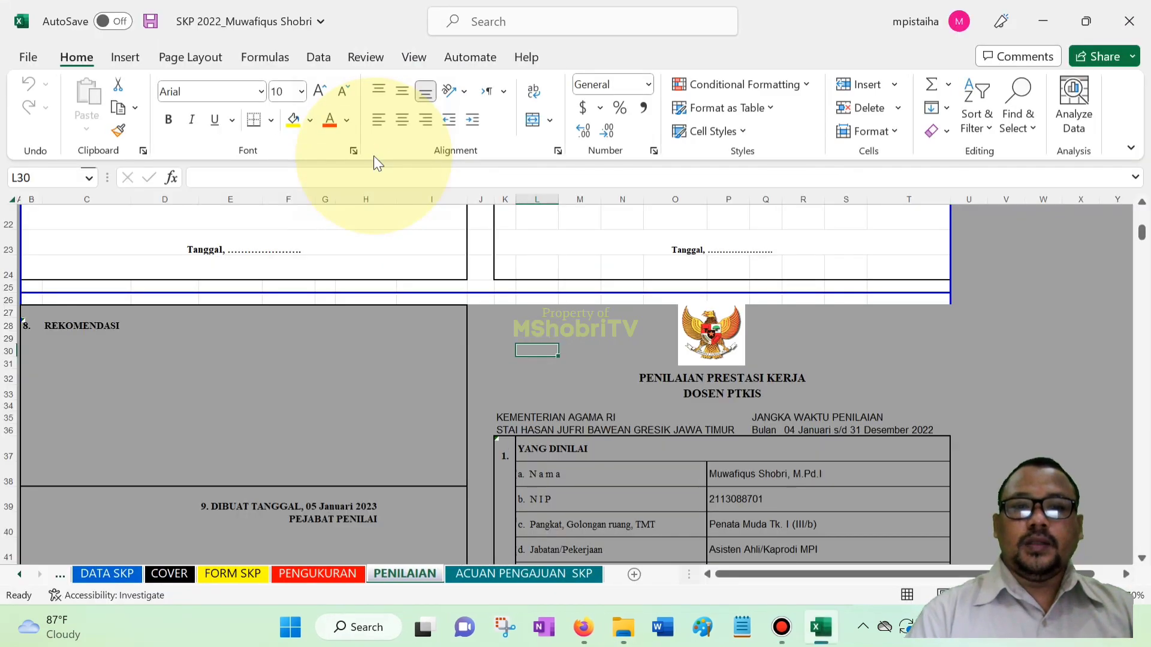
{"action": "left_click", "coordinate": [999, 294]}
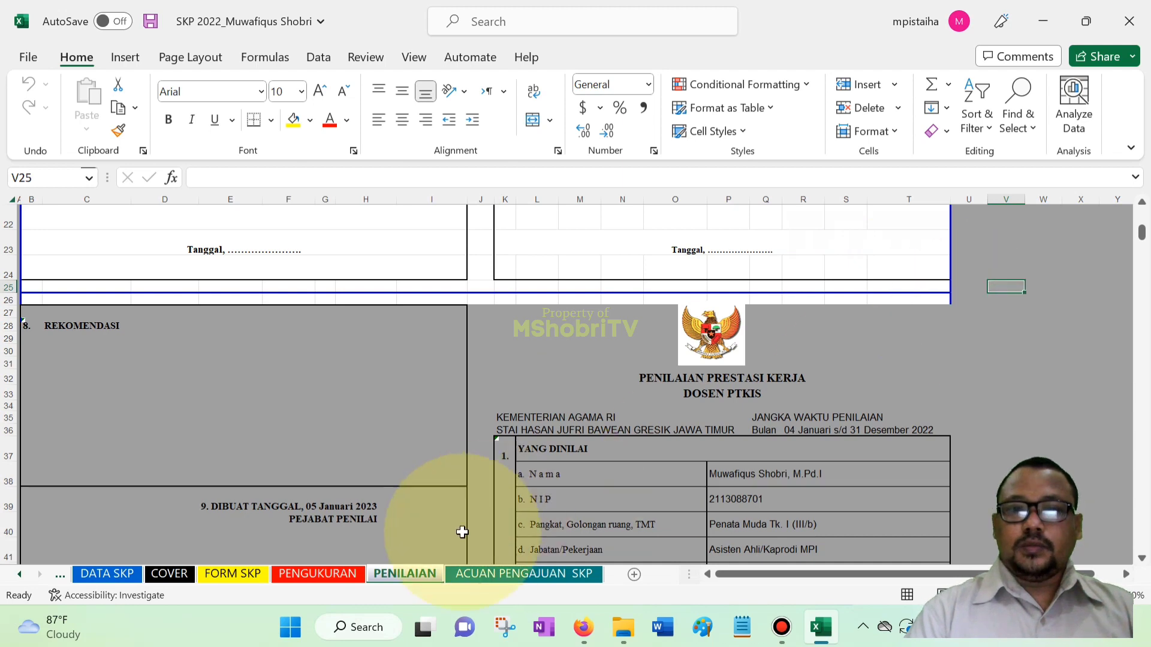
Review the employee, assessor and assessor's superior details on the DATA SKP sheet
{"action": "left_click", "coordinate": [127, 575]}
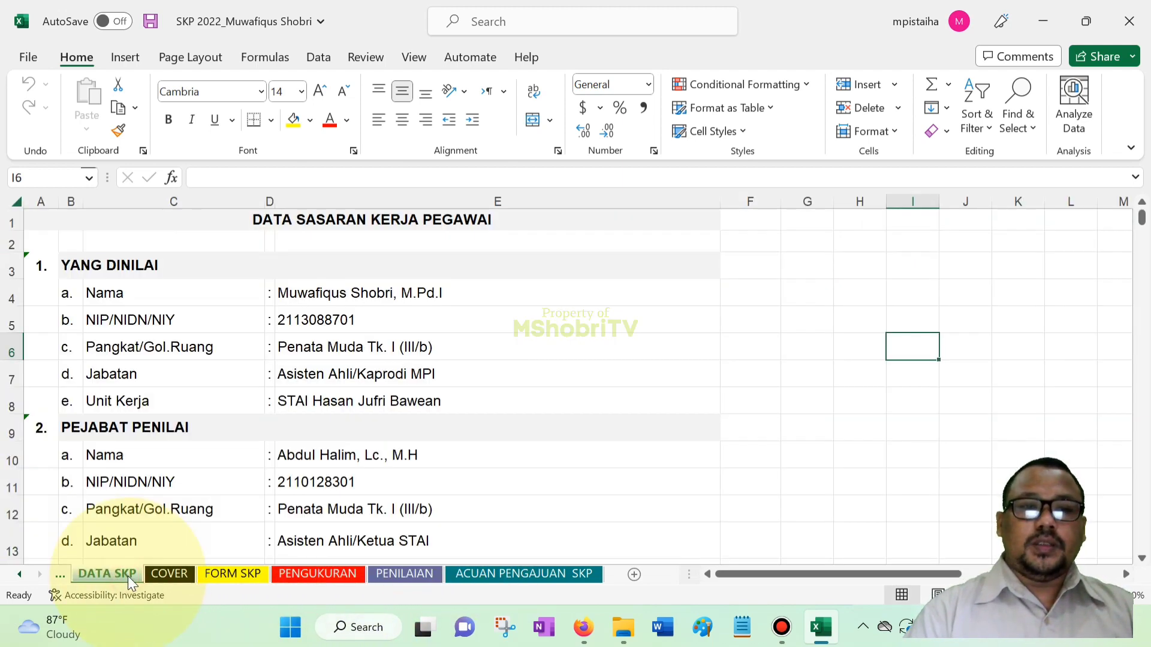
{"action": "left_click", "coordinate": [16, 576]}
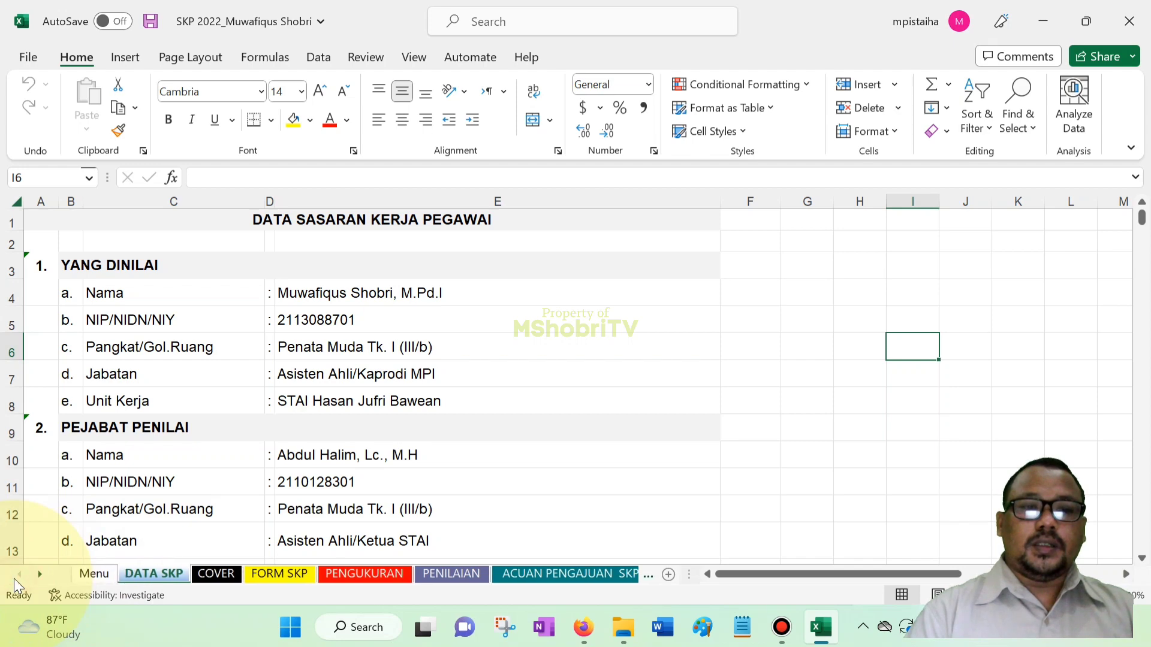
{"action": "left_click", "coordinate": [95, 574]}
{"action": "left_click", "coordinate": [152, 572]}
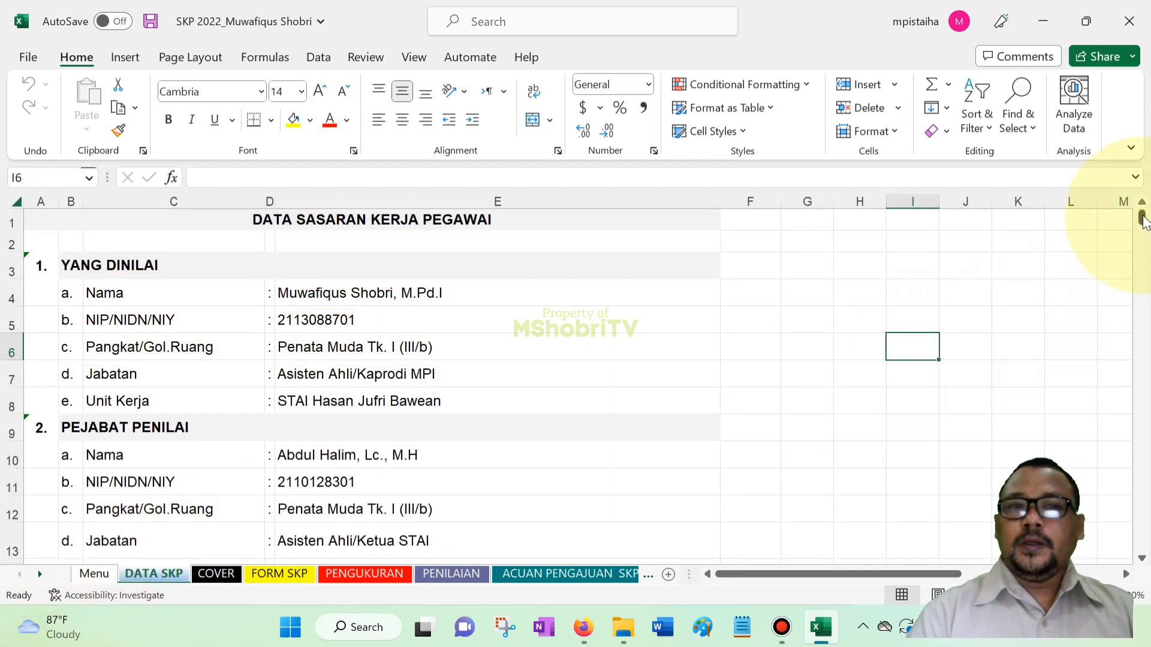
{"action": "left_click_drag", "start_coordinate": [1145, 213], "coordinate": [1145, 227]}
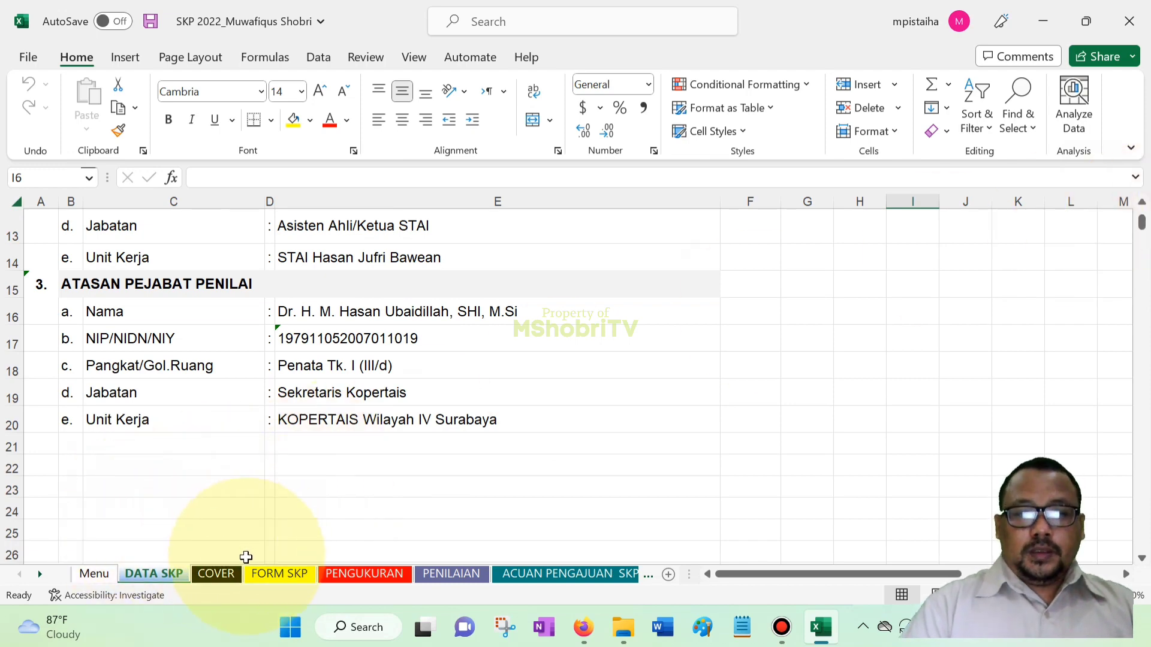
Examine the COVER sheet's title, lecturer details and institution lines, comparing the lecturer details with the DATA SKP sheet
{"action": "left_click", "coordinate": [216, 574]}
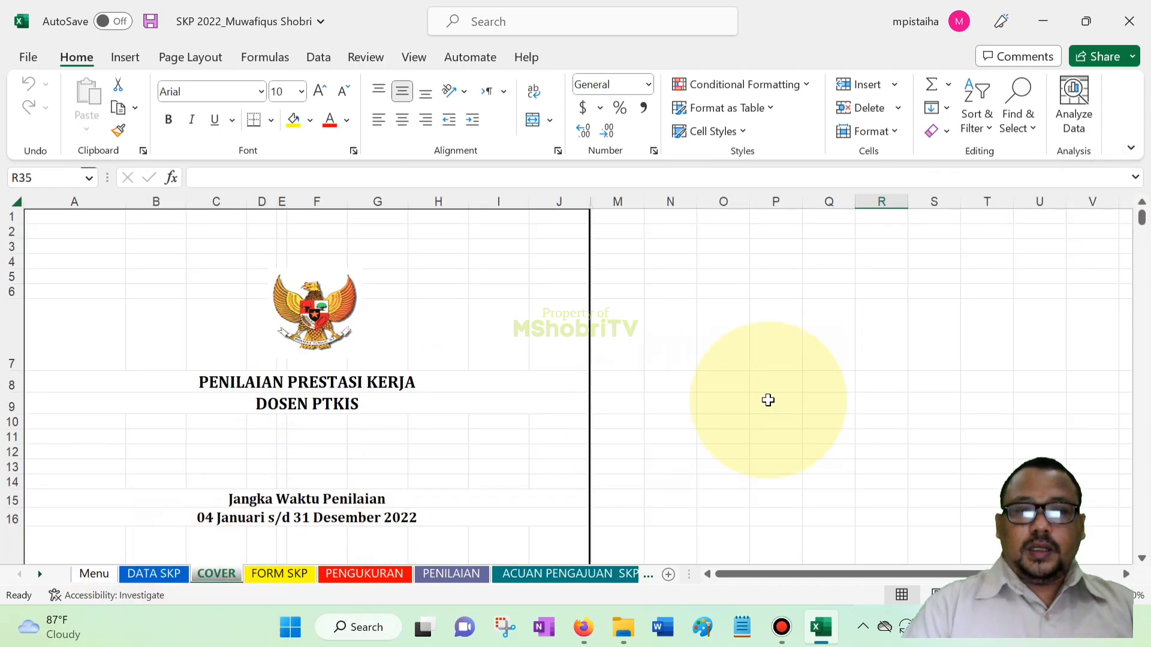
{"action": "left_click", "coordinate": [768, 400]}
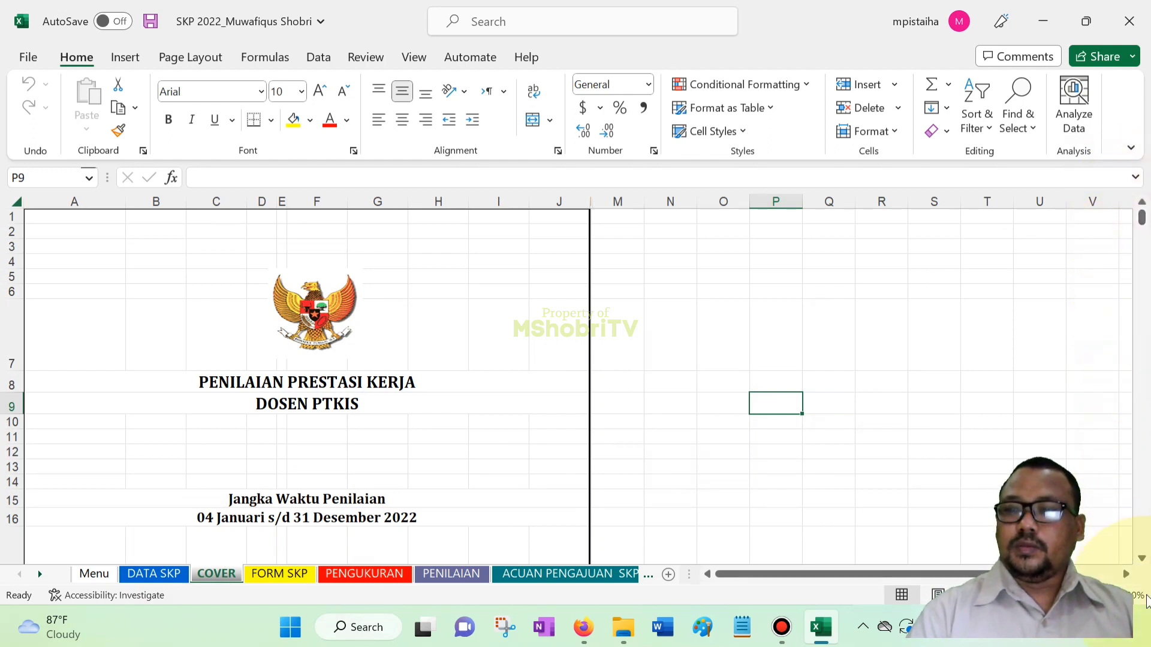
{"action": "scroll", "coordinate": [1142, 560], "scroll_direction": "down", "scroll_amount": 5}
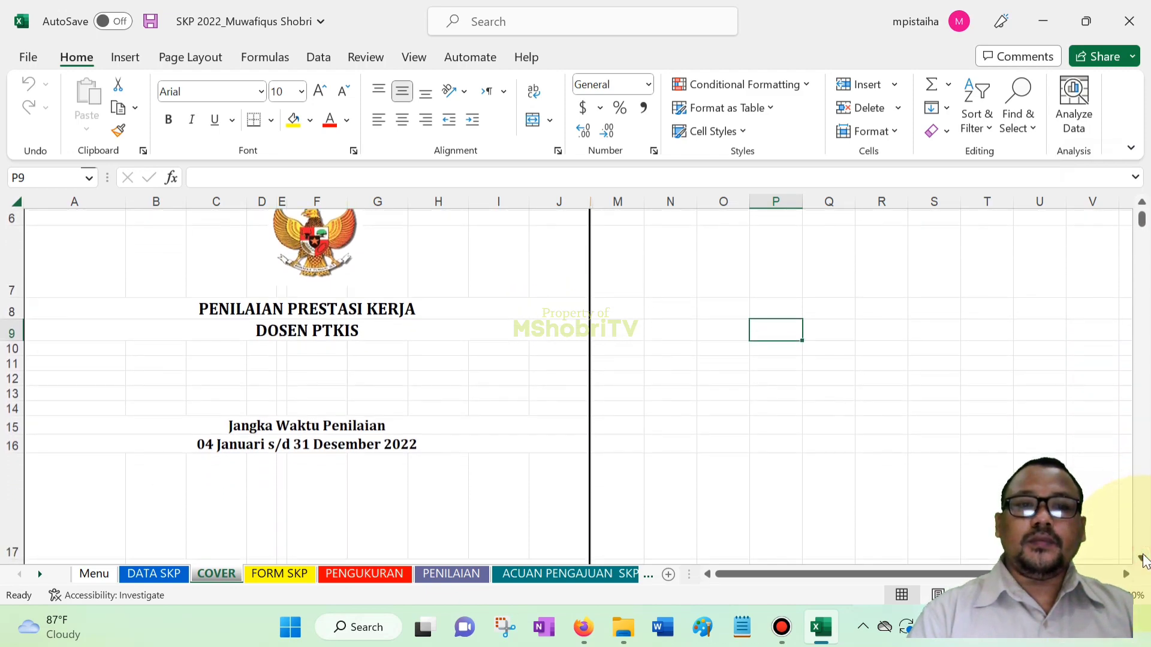
{"action": "scroll", "coordinate": [1142, 559], "scroll_direction": "down", "scroll_amount": 4}
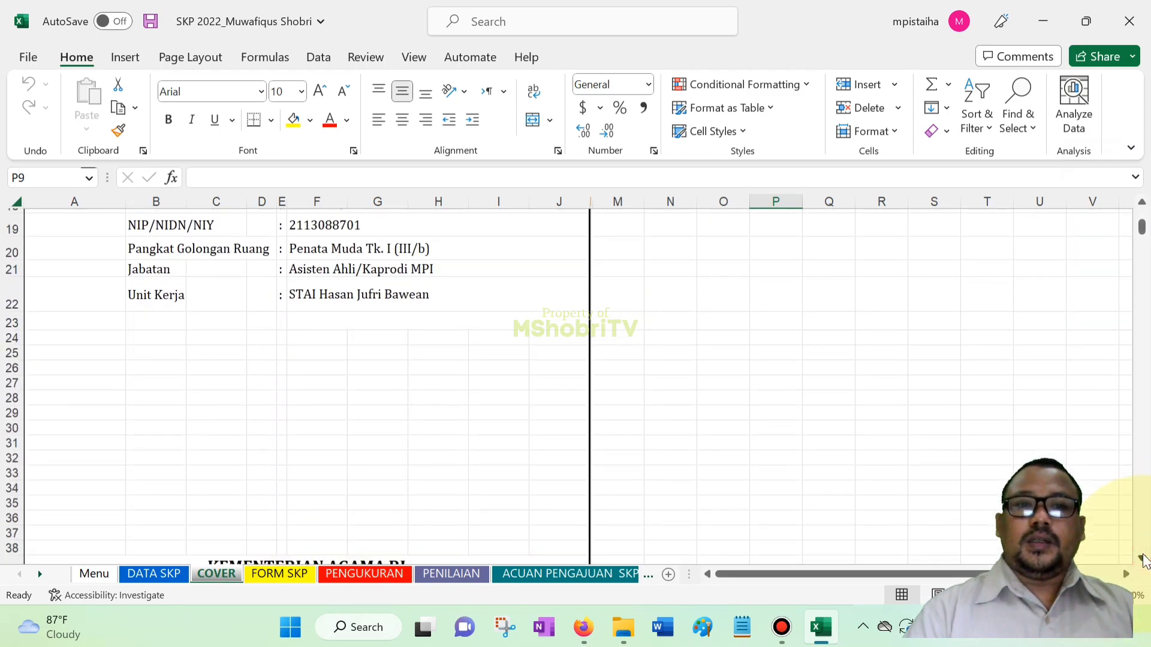
{"action": "scroll", "coordinate": [1142, 223], "scroll_direction": "up", "scroll_amount": 2}
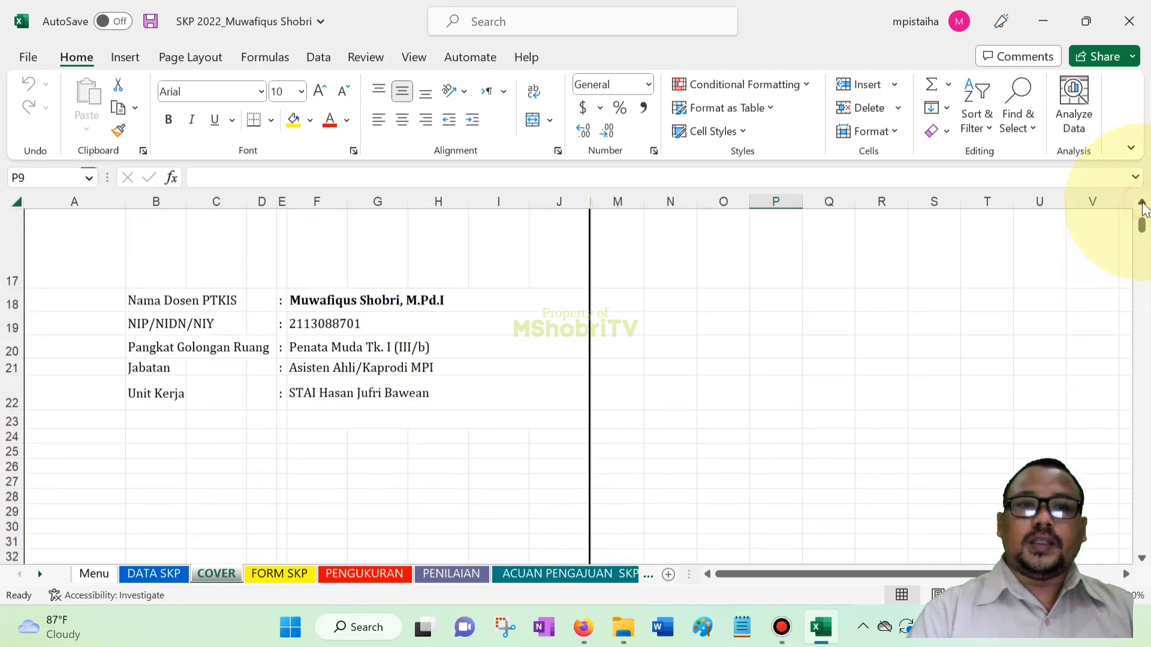
{"action": "left_click_drag", "start_coordinate": [304, 340], "coordinate": [303, 445]}
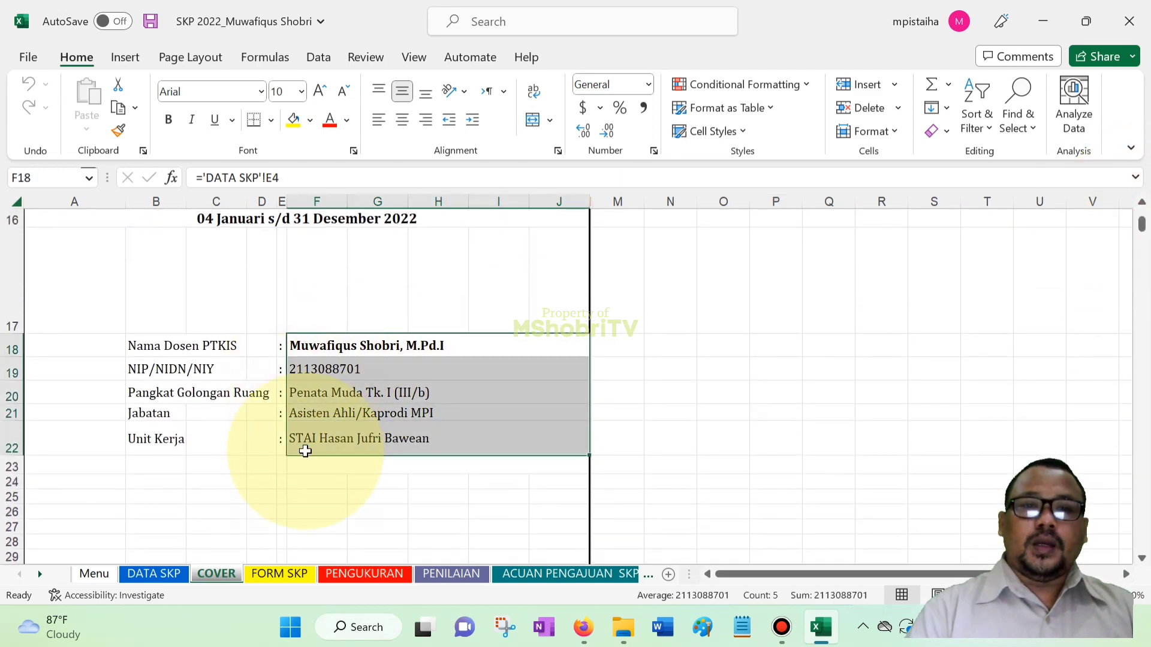
{"action": "left_click", "coordinate": [158, 577]}
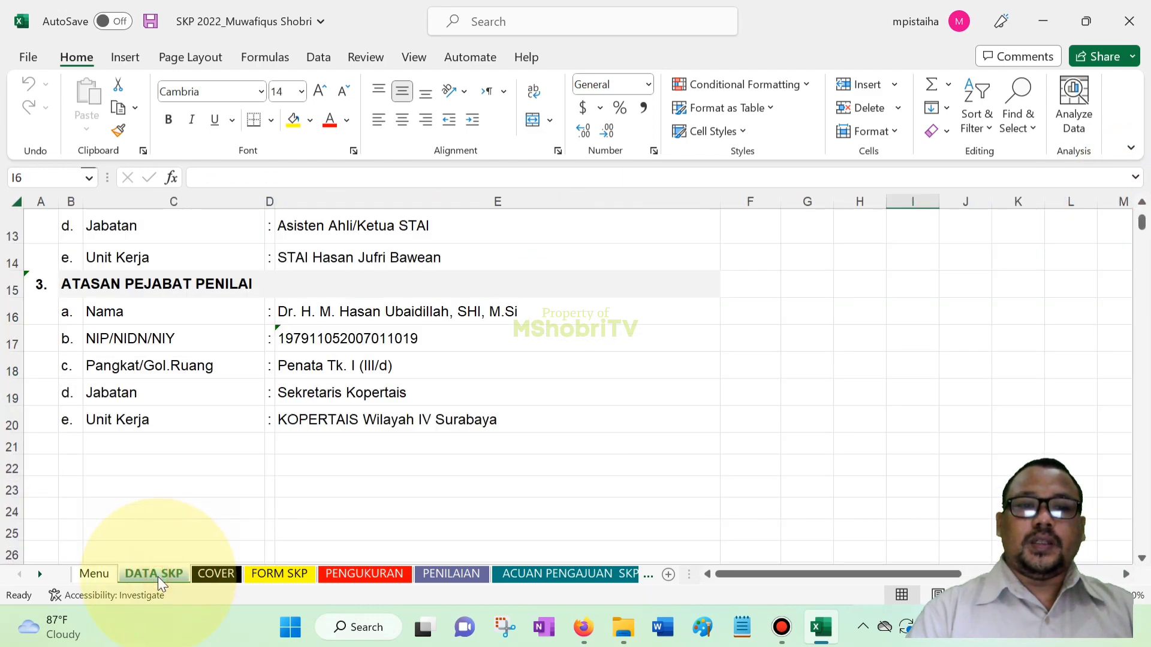
{"action": "left_click", "coordinate": [215, 576]}
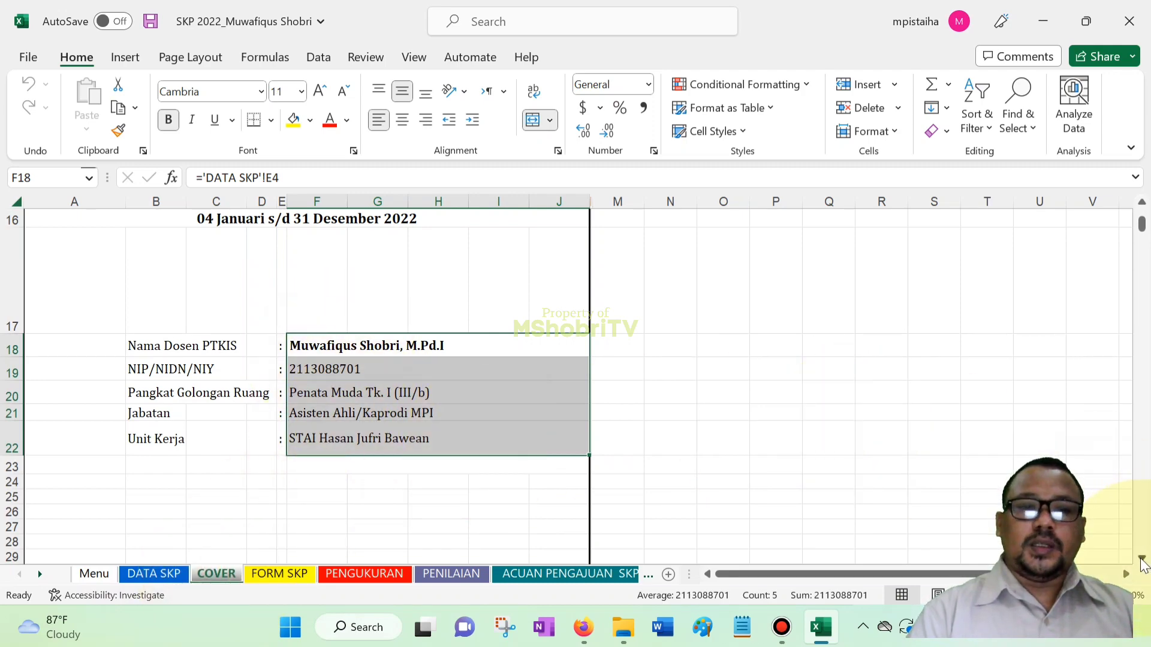
{"action": "scroll", "coordinate": [1140, 558], "scroll_direction": "down", "scroll_amount": 3}
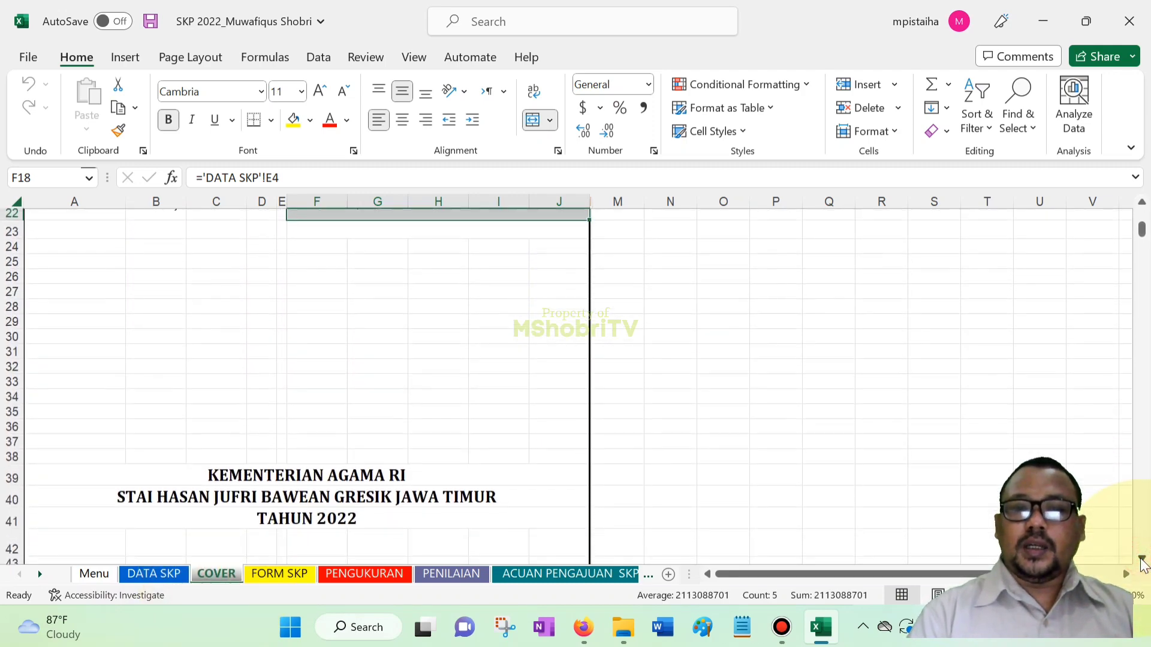
{"action": "left_click", "coordinate": [202, 467]}
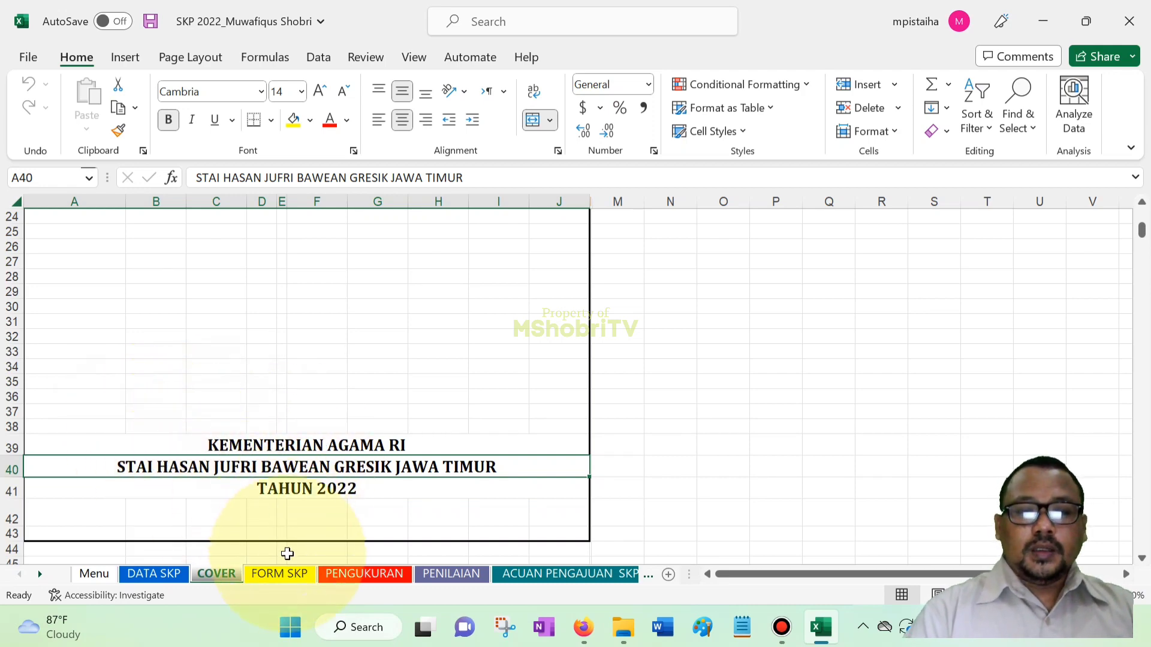
Show the FORM SKP sheet from its header section and look over the listed job activities
{"action": "left_click", "coordinate": [285, 576]}
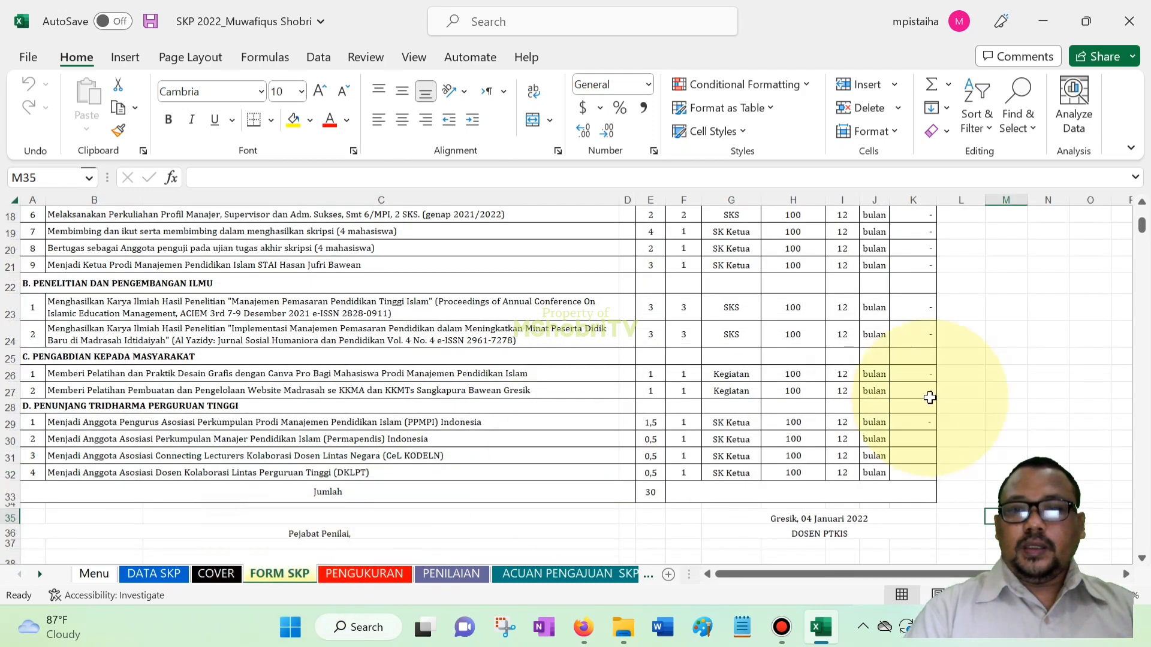
{"action": "left_click", "coordinate": [1088, 390]}
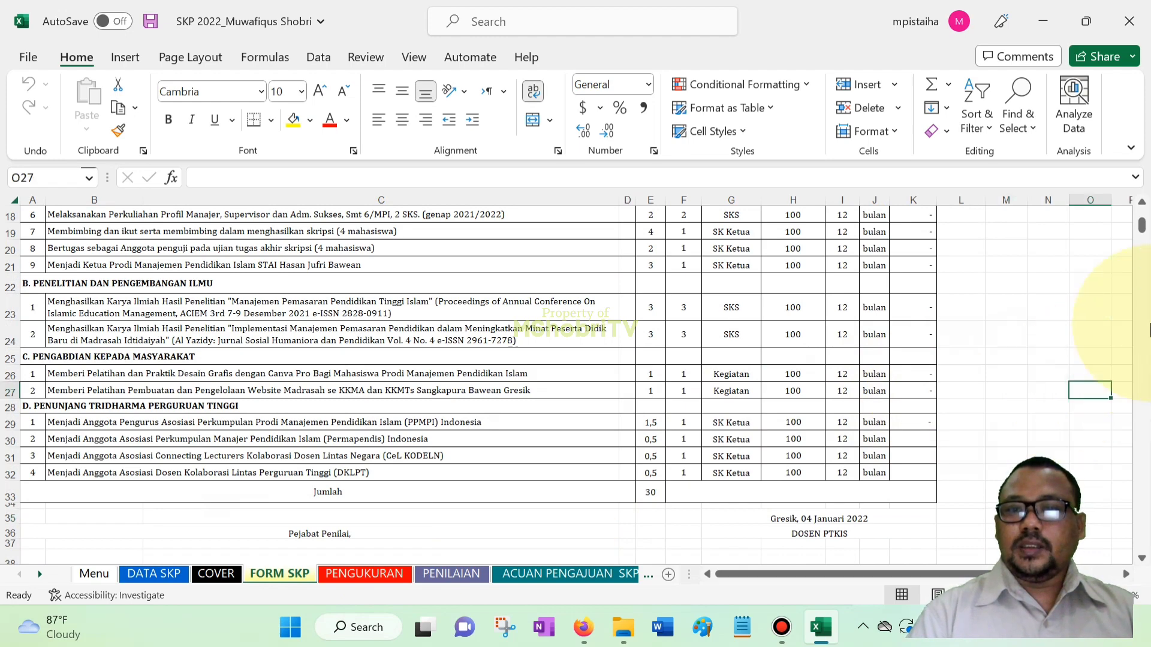
{"action": "left_click", "coordinate": [1142, 204]}
{"action": "left_click", "coordinate": [1142, 204]}
{"action": "left_click", "coordinate": [1142, 204]}
{"action": "left_click", "coordinate": [1142, 203]}
{"action": "left_click", "coordinate": [1143, 203]}
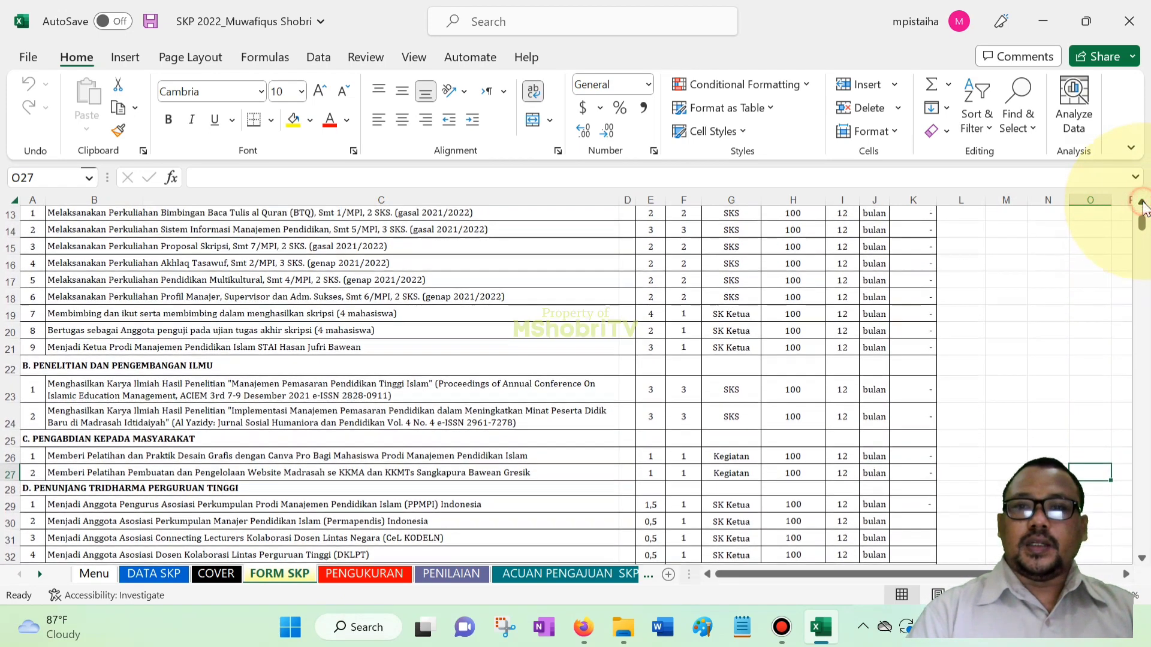
{"action": "left_click", "coordinate": [1142, 203]}
{"action": "left_click", "coordinate": [1142, 204]}
{"action": "left_click", "coordinate": [1142, 203]}
{"action": "left_click", "coordinate": [1142, 203]}
{"action": "left_click", "coordinate": [1142, 204]}
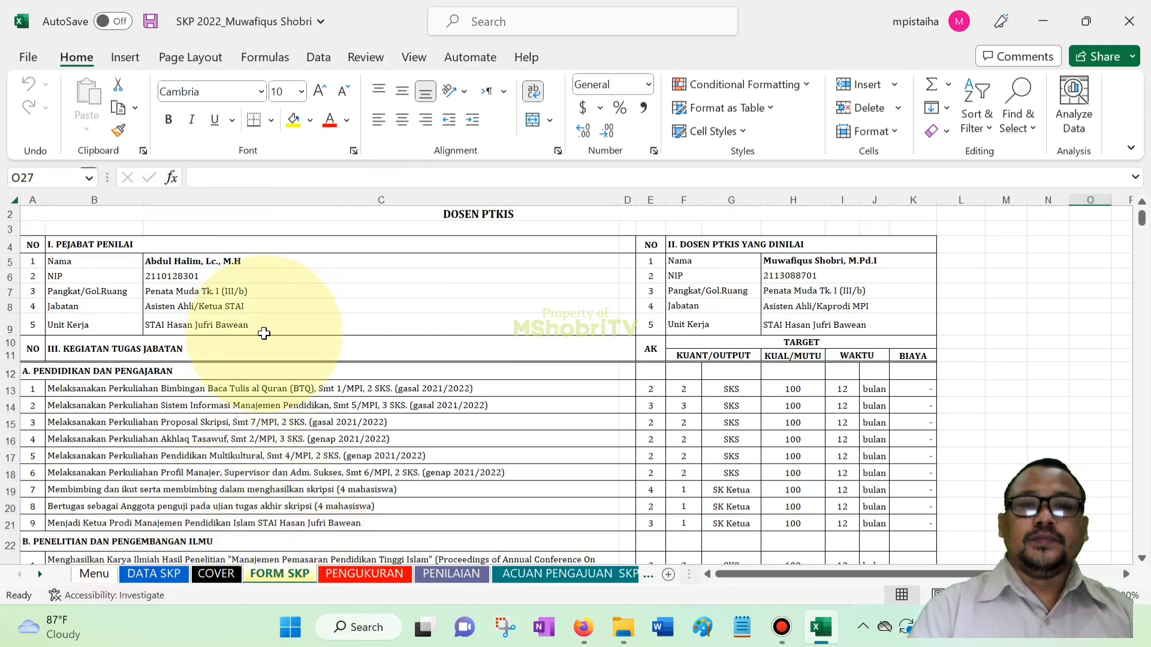
Inspect the assessor's Unit Kerja formula and the teaching activity entries in section A of FORM SKP
{"action": "left_click", "coordinate": [318, 329]}
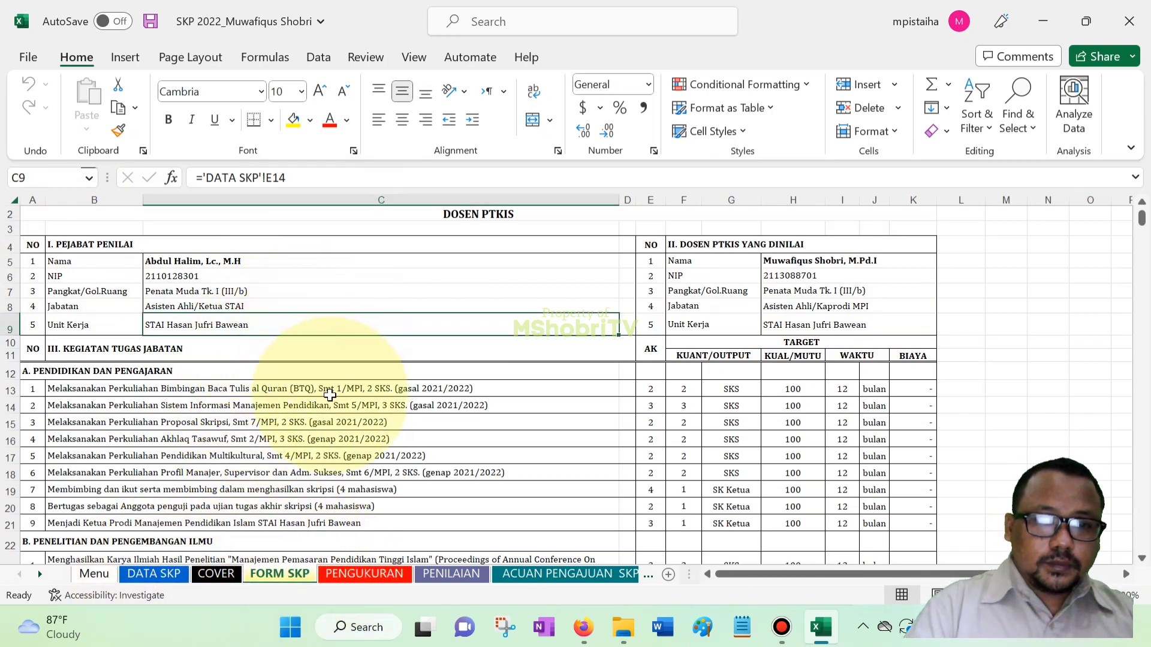
{"action": "left_click", "coordinate": [435, 474]}
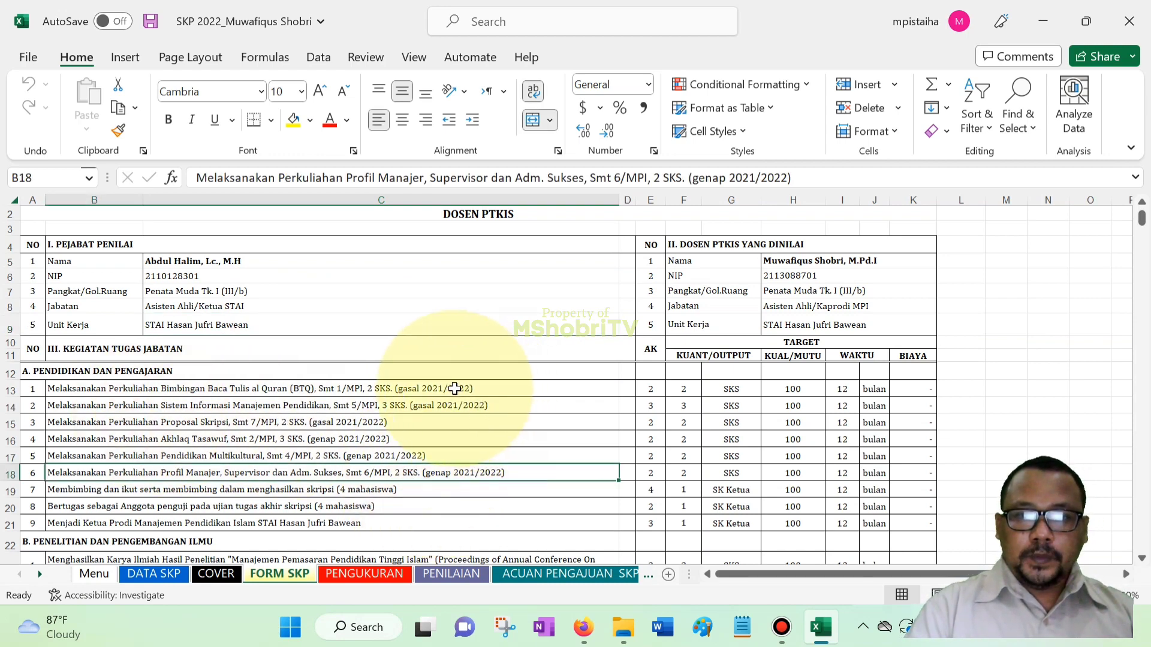
{"action": "left_click", "coordinate": [501, 390]}
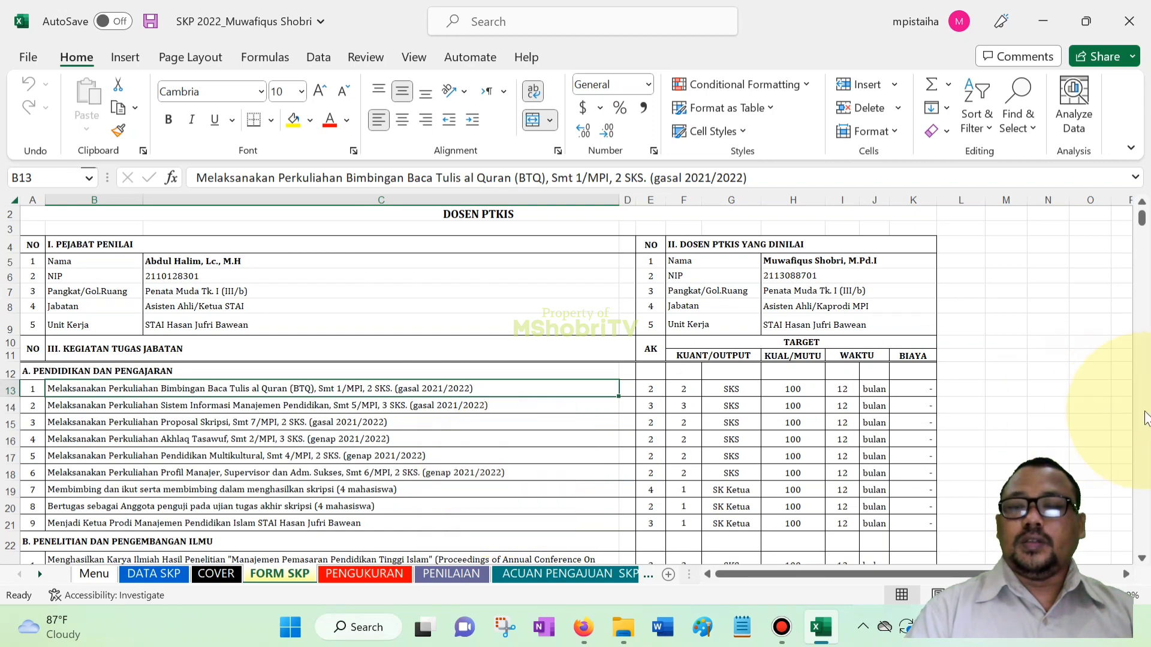
{"action": "scroll", "coordinate": [133, 419], "scroll_direction": "down", "scroll_amount": 2}
{"action": "left_click", "coordinate": [133, 417]}
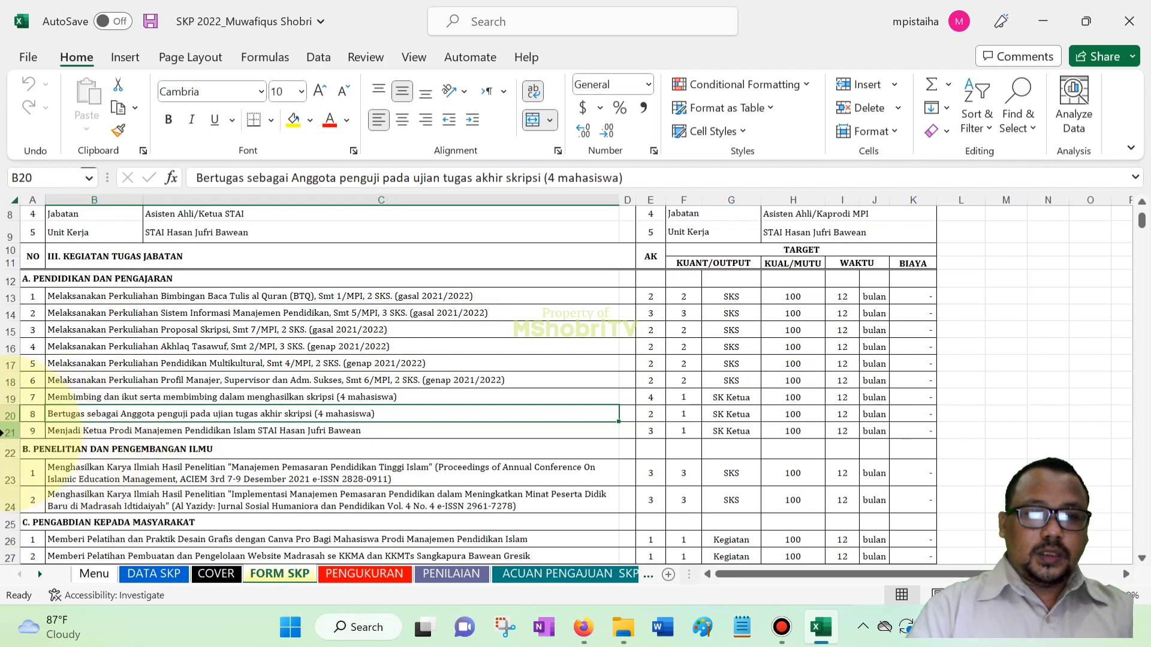
Duplicate activity row 21 of section A by inserting its copied cells above the section B heading
{"action": "left_click", "coordinate": [9, 431]}
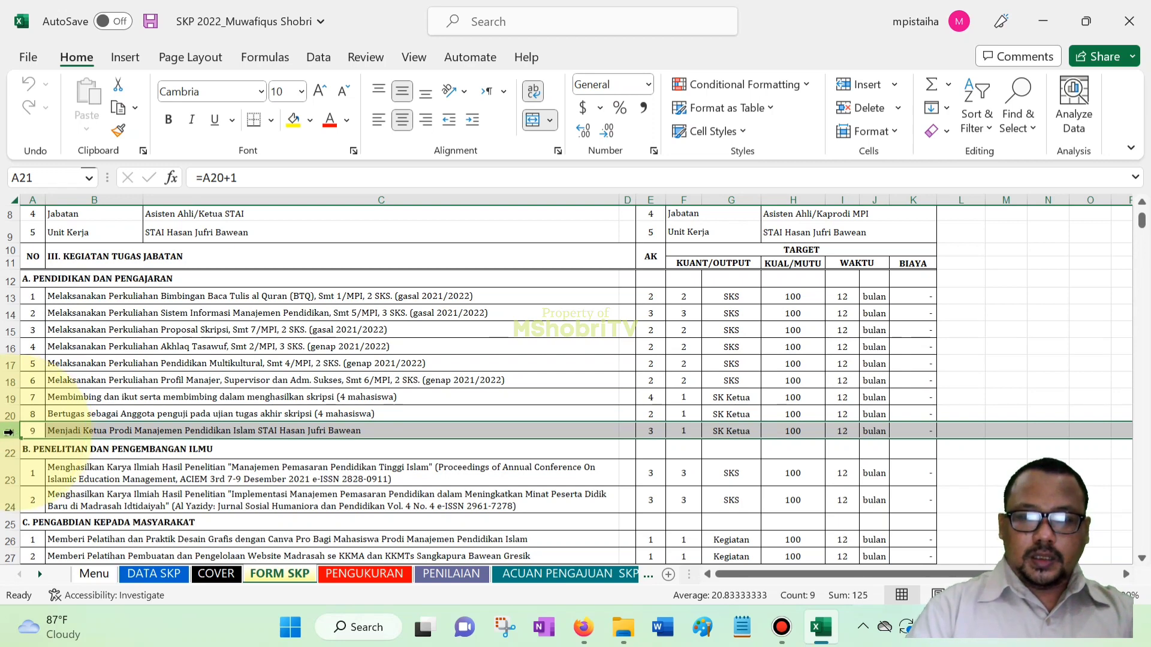
{"action": "right_click", "coordinate": [9, 430]}
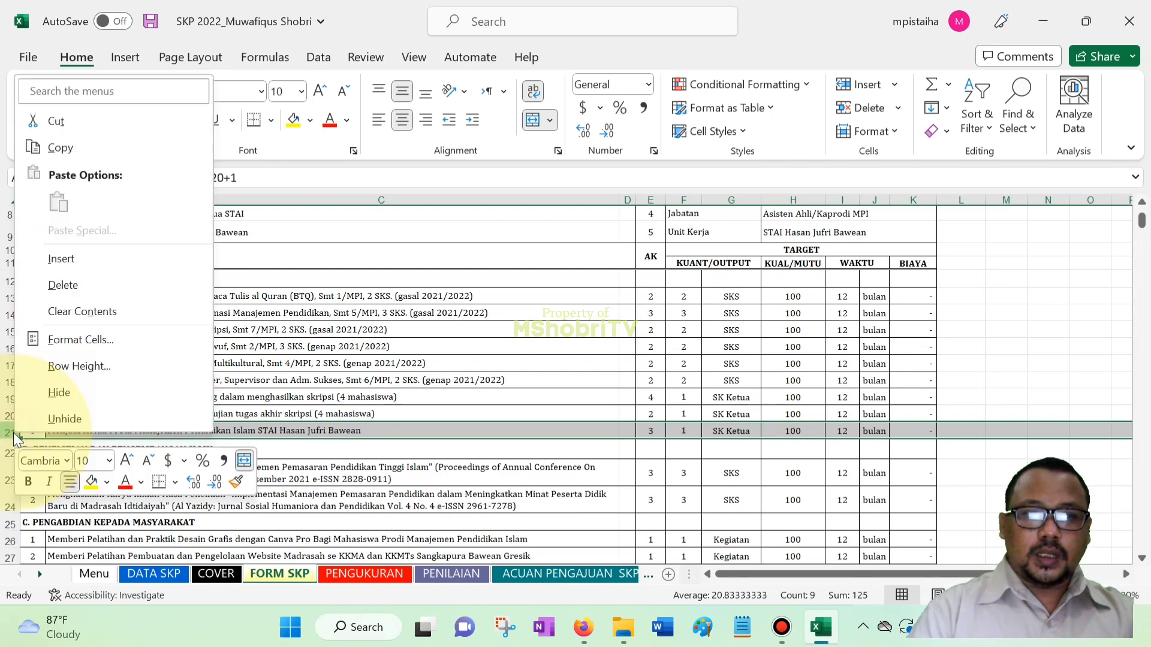
{"action": "left_click", "coordinate": [59, 150]}
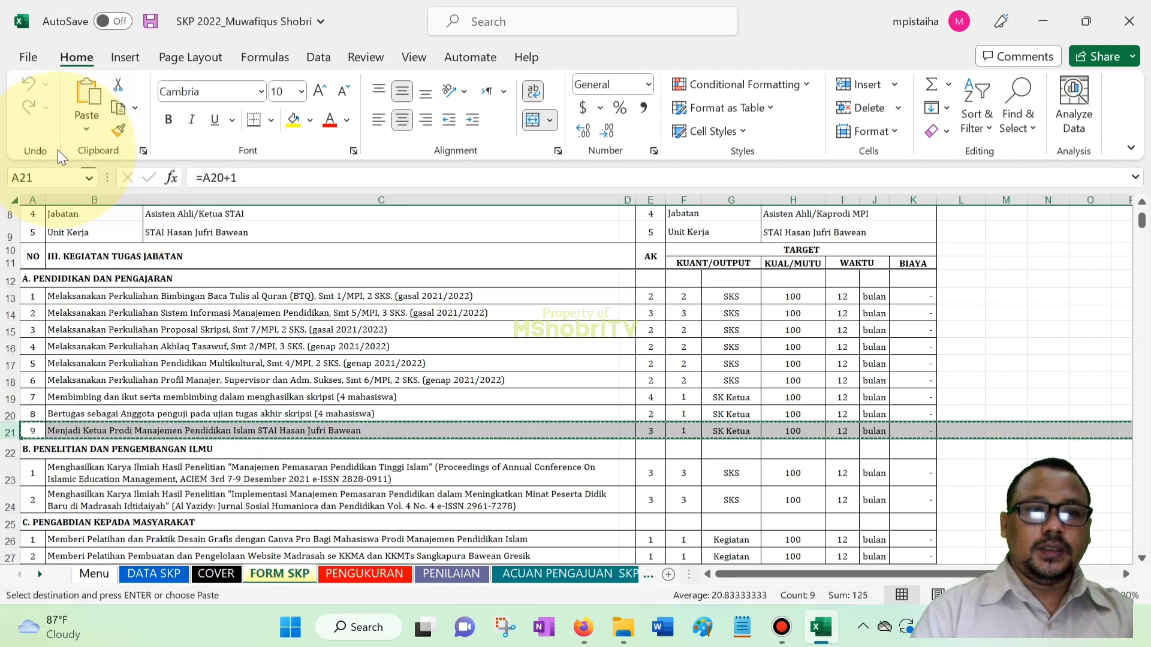
{"action": "left_click", "coordinate": [9, 450]}
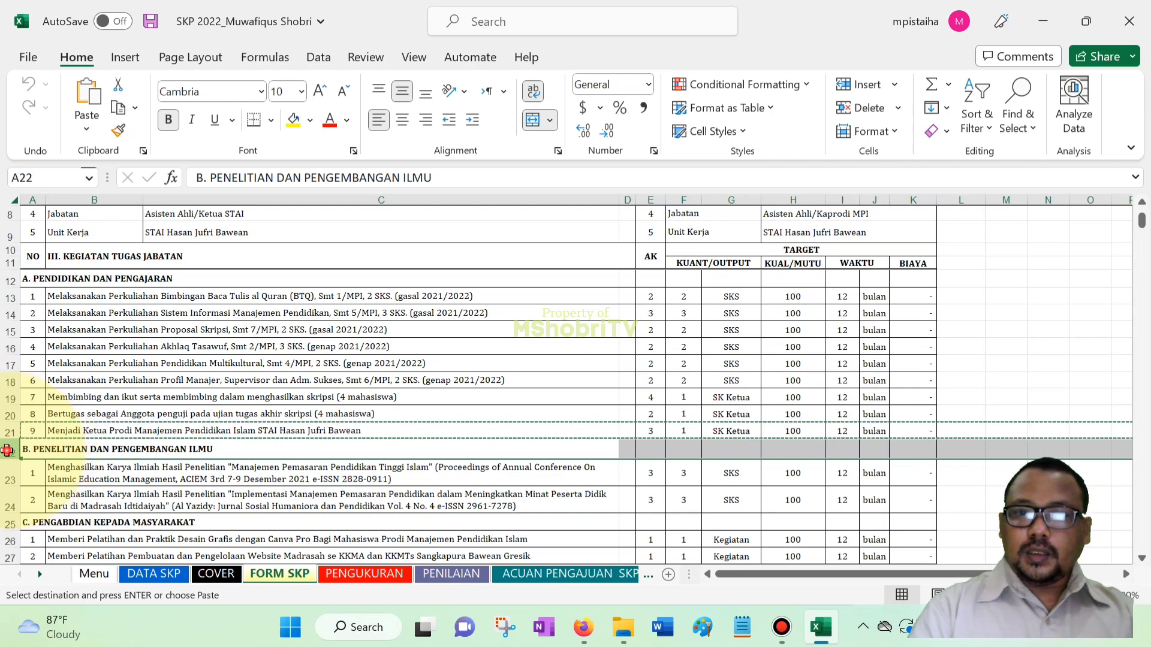
{"action": "left_click", "coordinate": [892, 85]}
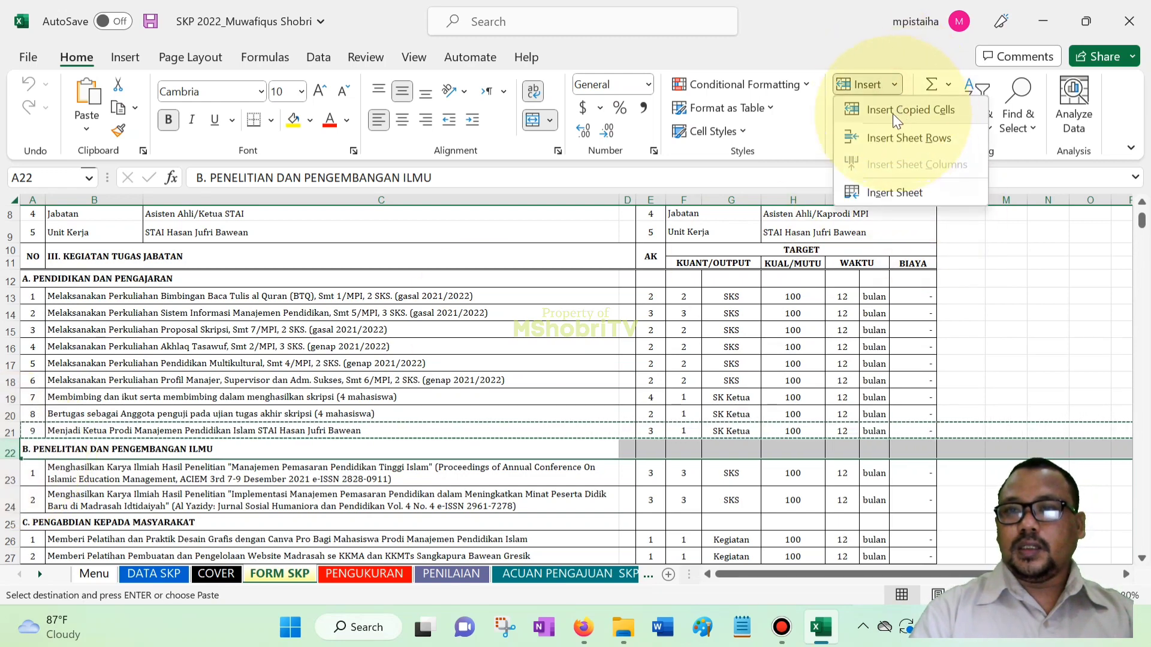
{"action": "left_click", "coordinate": [914, 113]}
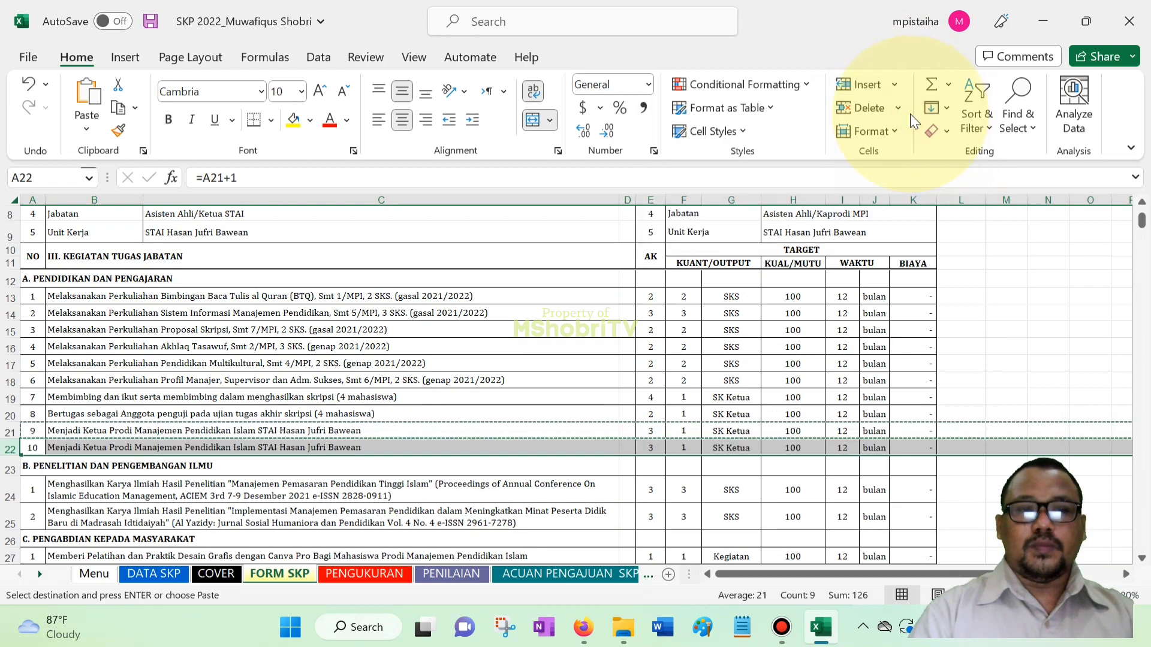
Duplicate activity row 22 of section A by inserting its copied cells above the section B heading
{"action": "left_click", "coordinate": [9, 447]}
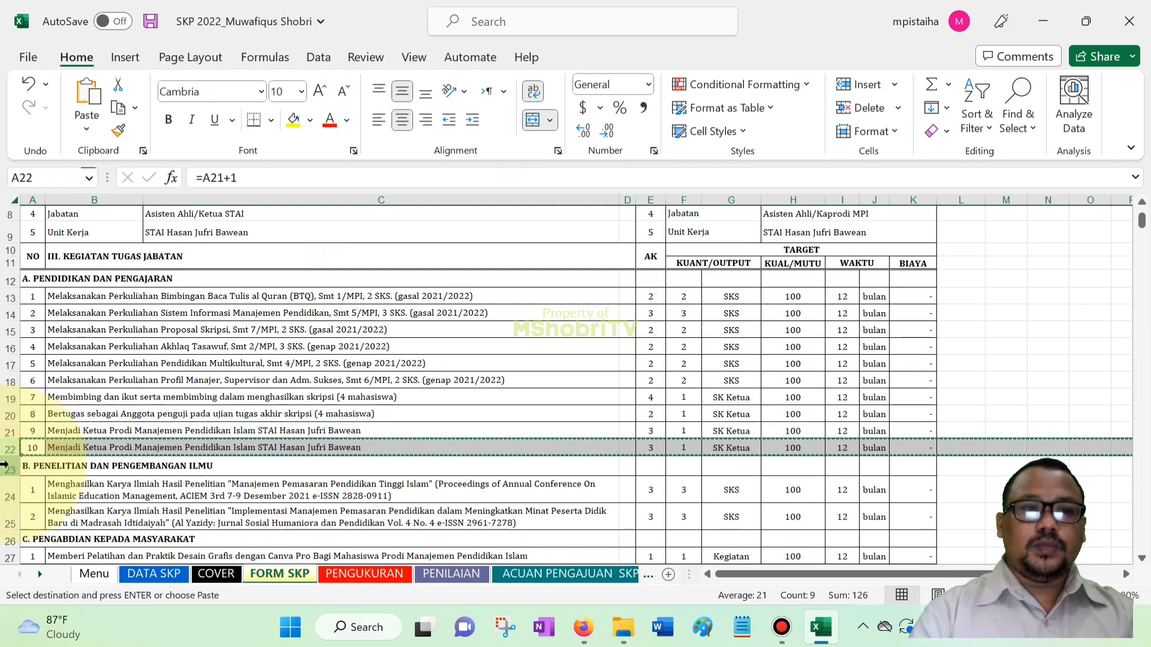
{"action": "left_click", "coordinate": [9, 469]}
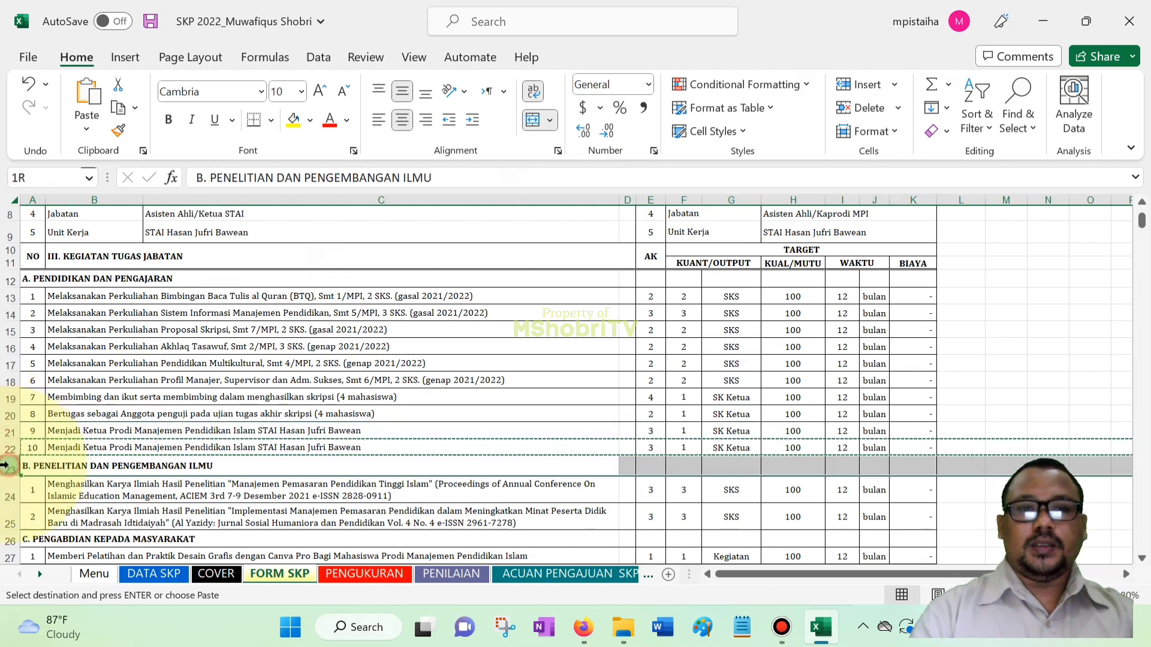
{"action": "left_click", "coordinate": [895, 85]}
{"action": "left_click", "coordinate": [904, 112]}
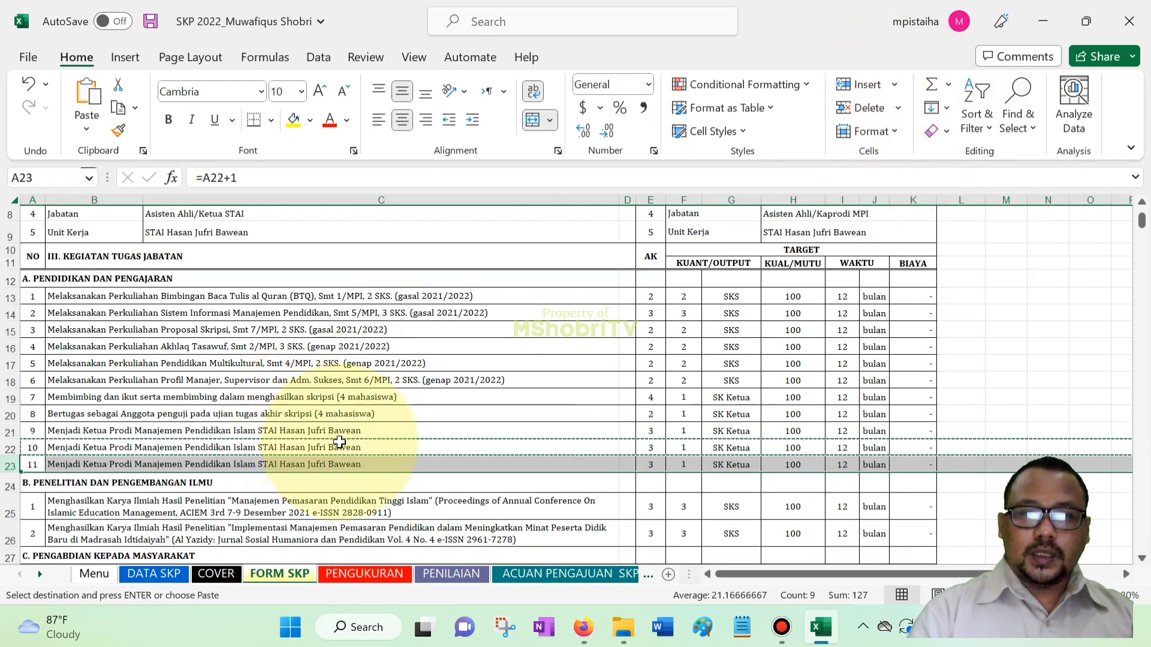
Enter the trial text "ghsagh" as the activity description in row 22 and clear it again
{"action": "left_click", "coordinate": [384, 448]}
{"action": "type", "text": "ghsagh"}
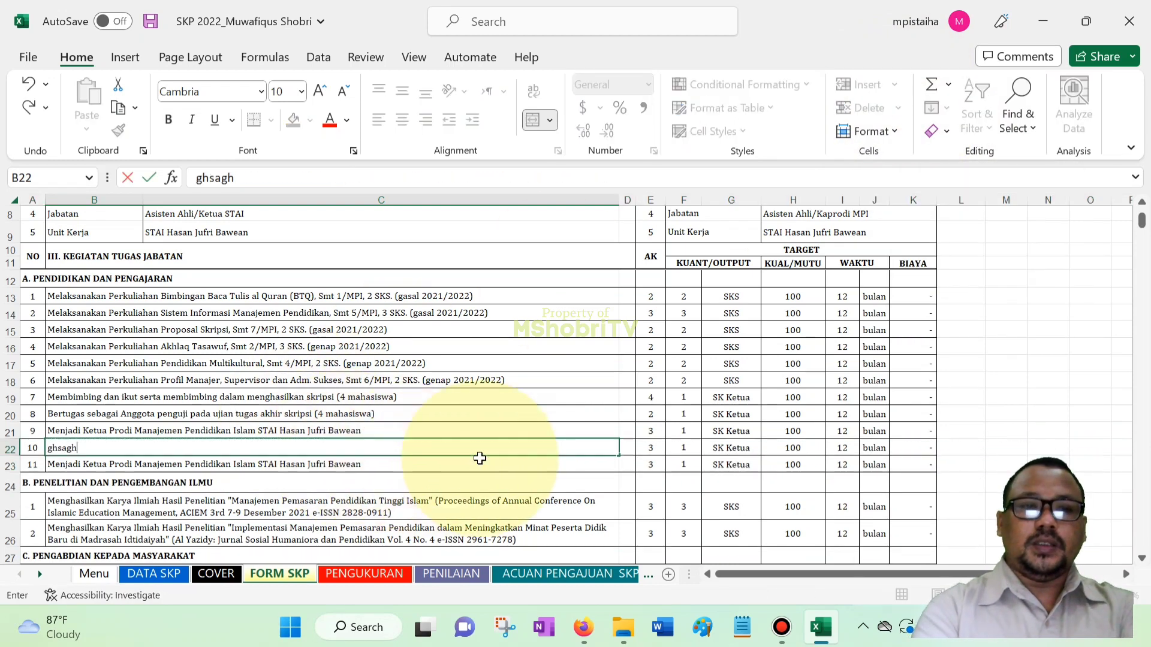
{"action": "key", "text": "BackSpace"}
{"action": "key", "text": "BackSpace"}
{"action": "key", "text": "BackSpace"}
{"action": "key", "text": "BackSpace"}
{"action": "key", "text": "BackSpace"}
{"action": "key", "text": "BackSpace"}
{"action": "key", "text": "BackSpace"}
{"action": "key", "text": "BackSpace"}
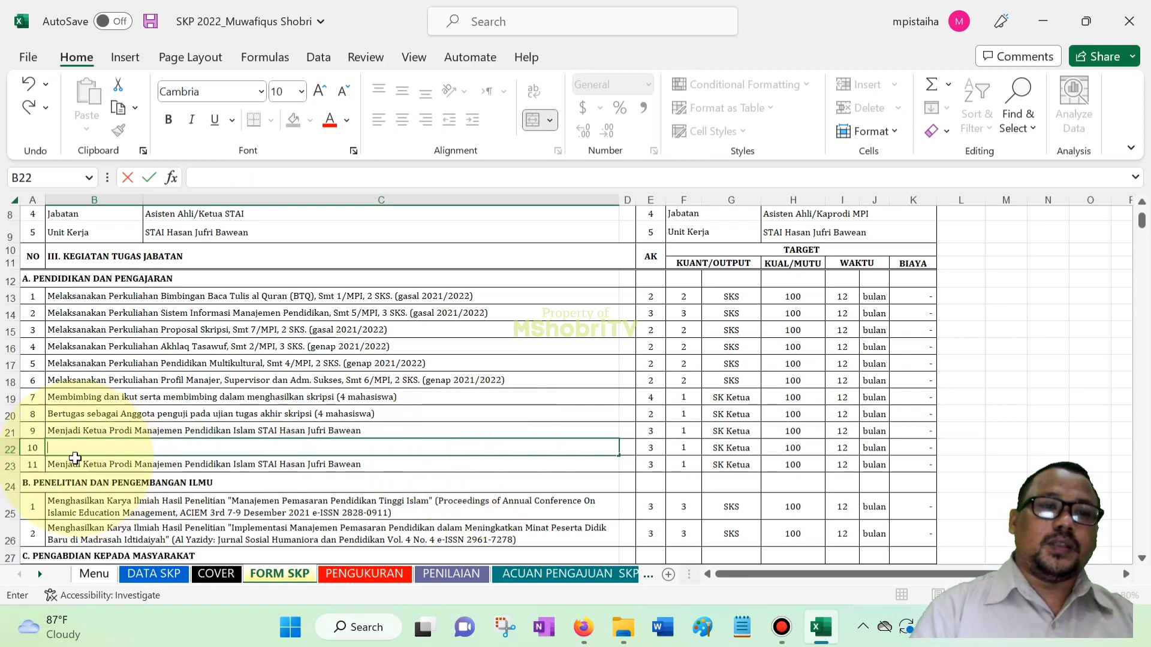
{"action": "key", "text": "Up"}
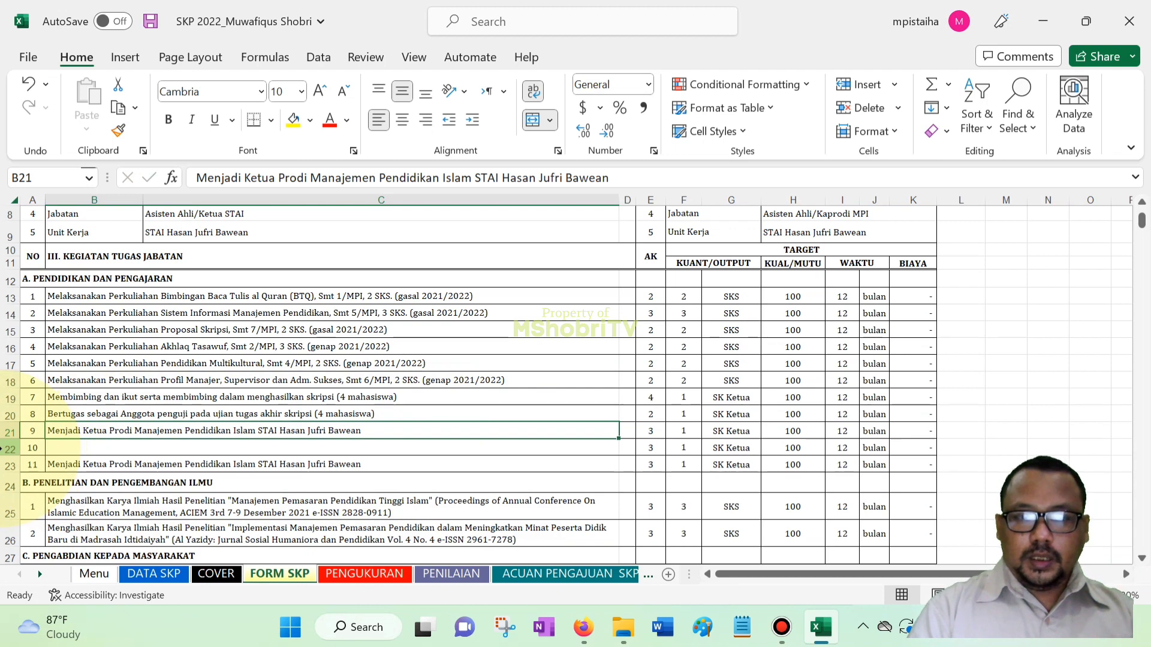
Delete the duplicated activity rows 22 and 23 from section A, and check the activity rows through the end of section D
{"action": "left_click_drag", "start_coordinate": [10, 449], "coordinate": [6, 466]}
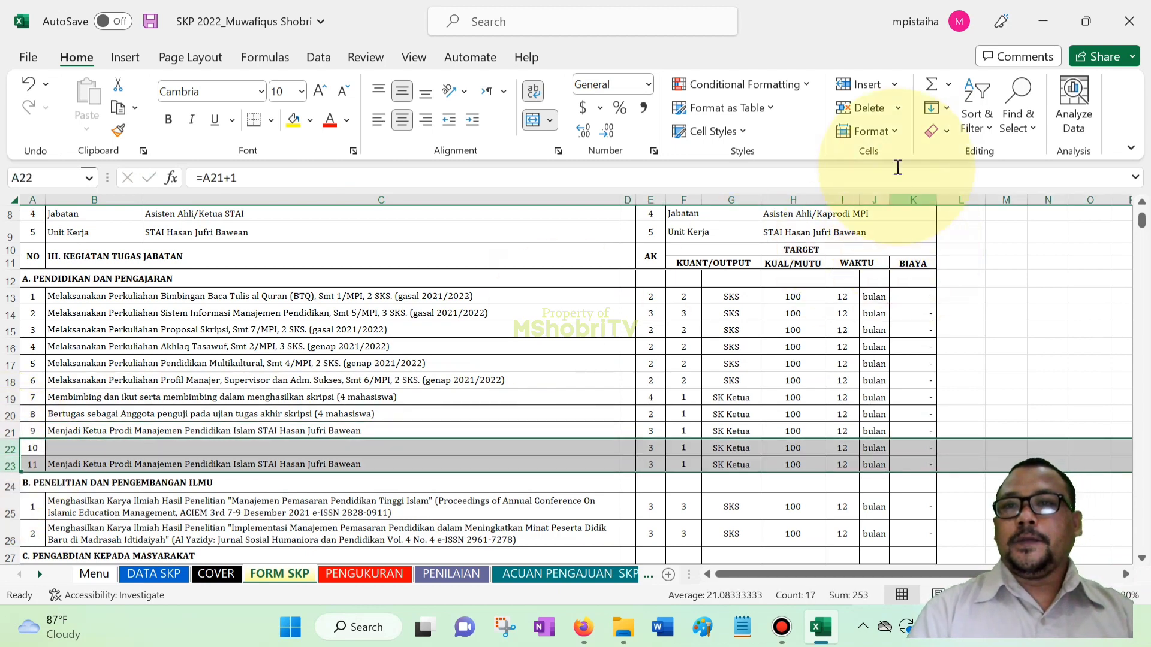
{"action": "left_click", "coordinate": [856, 106]}
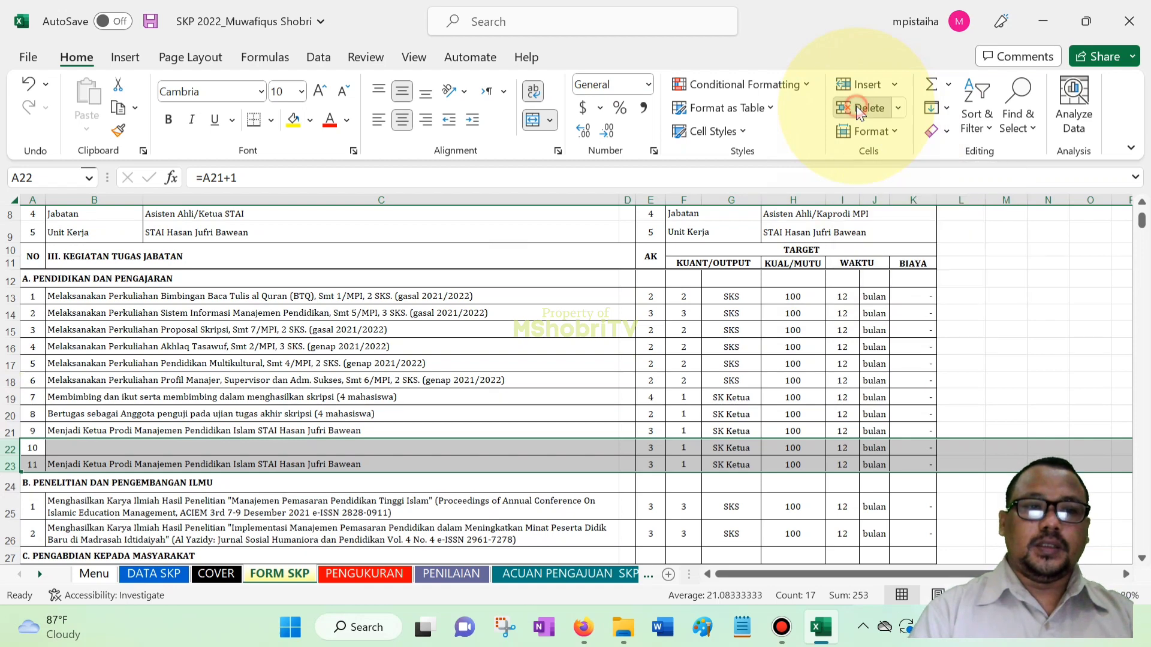
{"action": "left_click", "coordinate": [27, 522]}
{"action": "scroll", "coordinate": [27, 515], "scroll_direction": "down", "scroll_amount": 3}
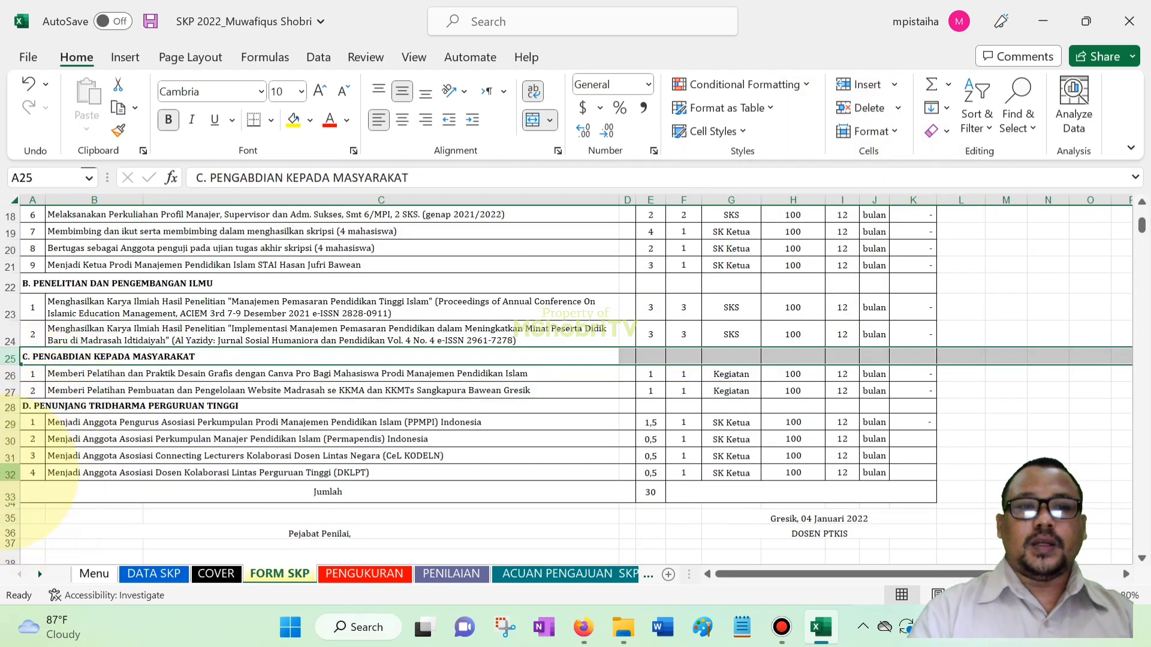
{"action": "left_click", "coordinate": [11, 472]}
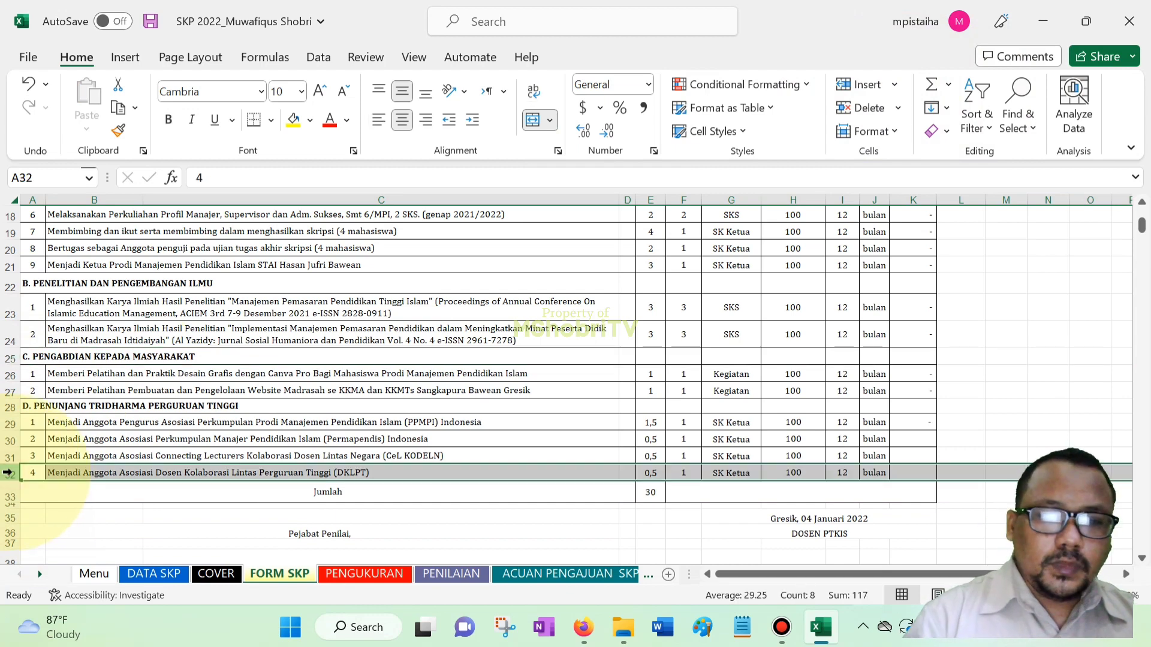
On the PENGUKURAN sheet, delete activity rows 16 to 18 from section A
{"action": "left_click", "coordinate": [367, 574]}
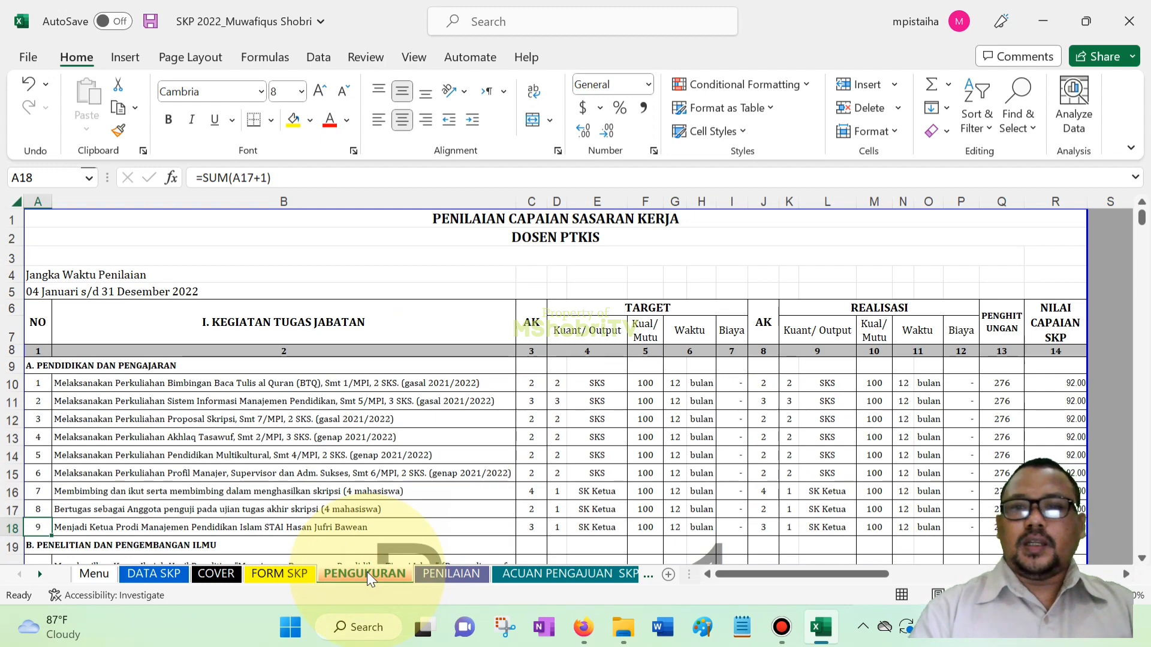
{"action": "left_click_drag", "start_coordinate": [1142, 219], "coordinate": [1142, 229]}
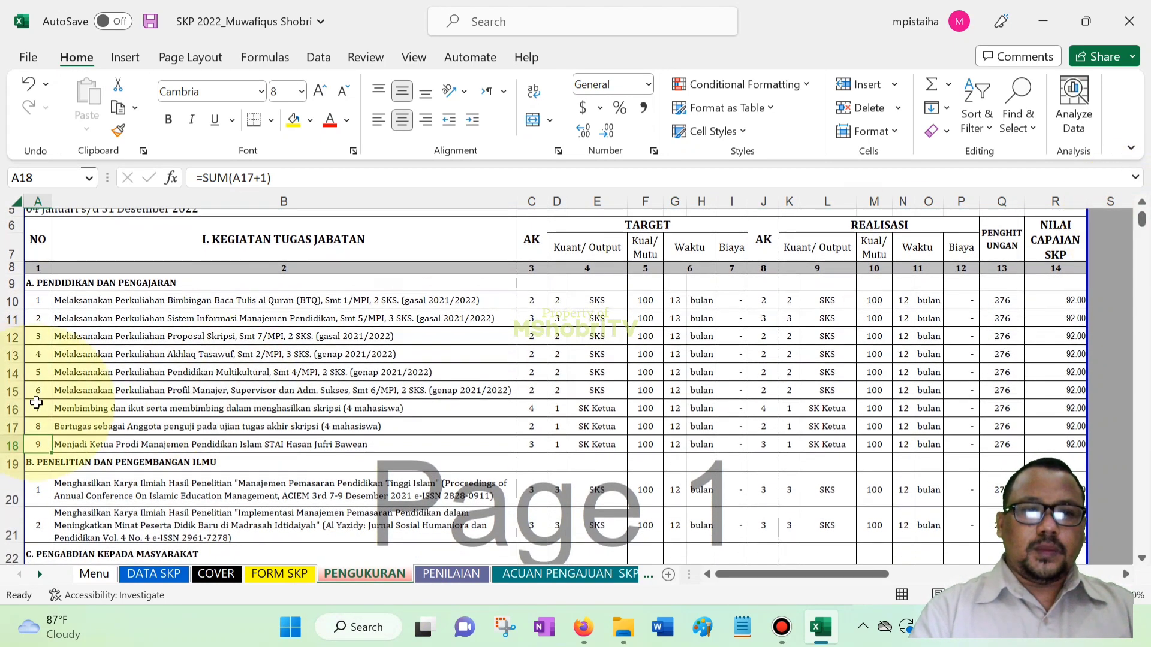
{"action": "left_click_drag", "start_coordinate": [3, 409], "coordinate": [3, 445]}
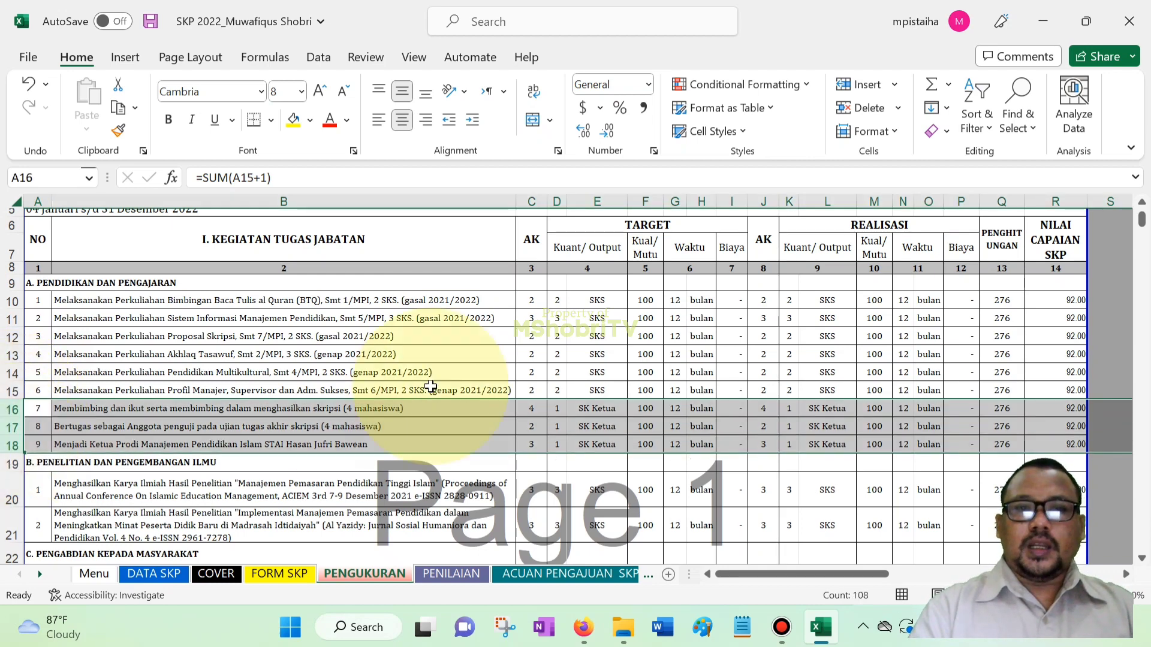
{"action": "left_click", "coordinate": [863, 110]}
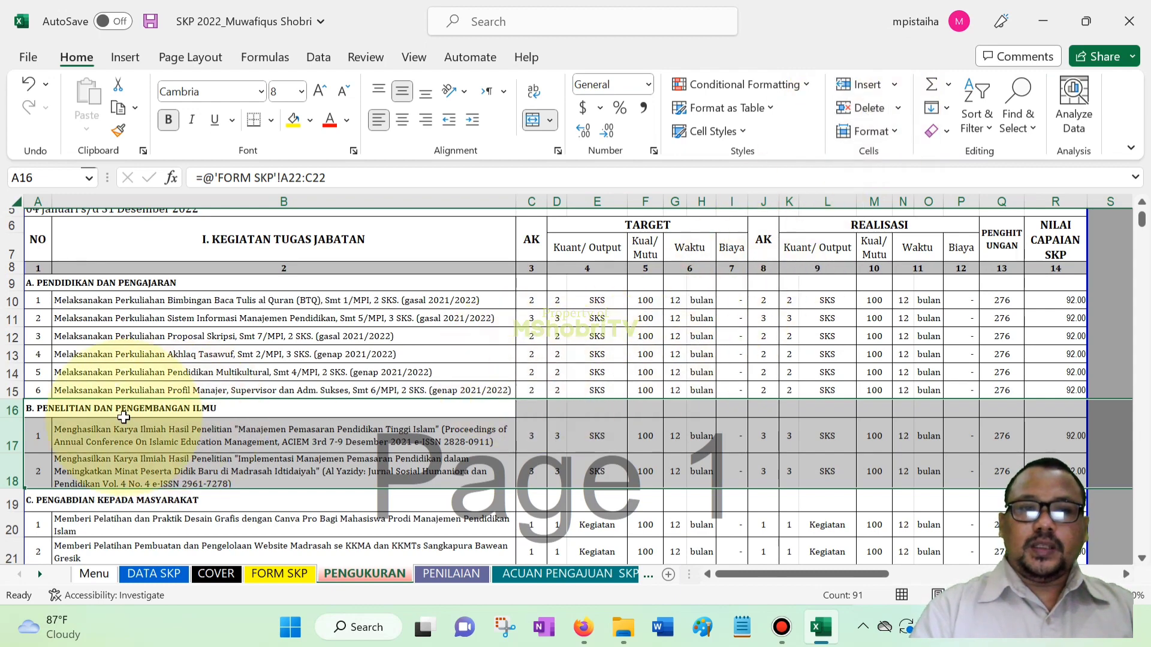
Check the section A activities on FORM SKP, and insert a copy of PENGUKURAN row 15 above the section B heading
{"action": "left_click", "coordinate": [11, 390]}
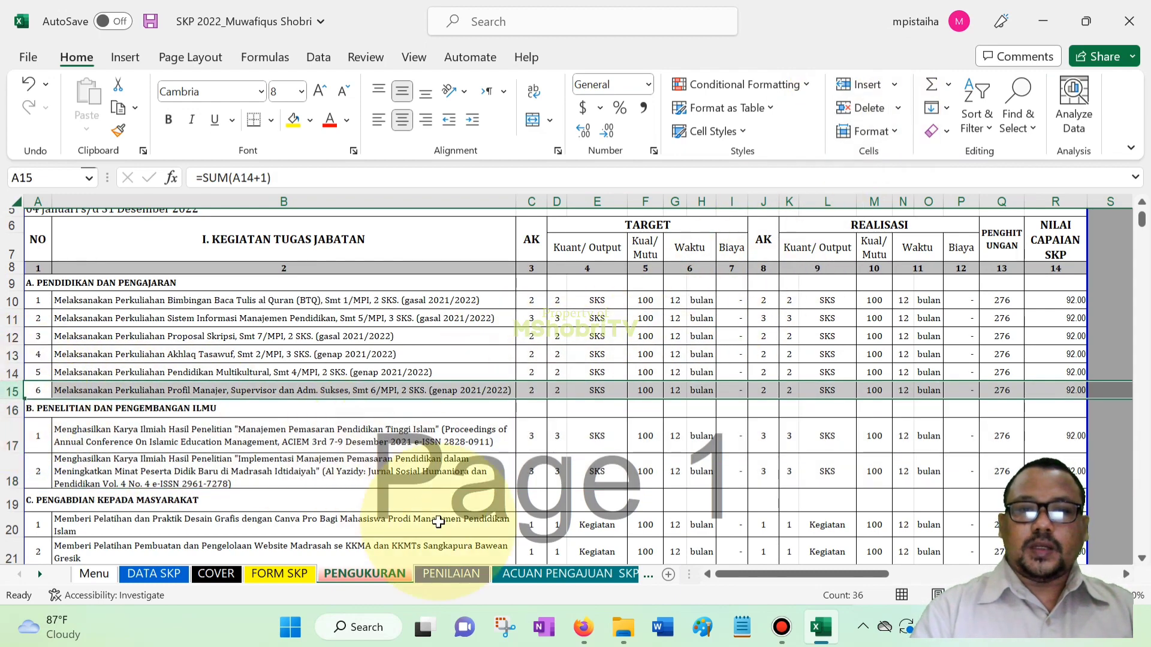
{"action": "left_click", "coordinate": [283, 577]}
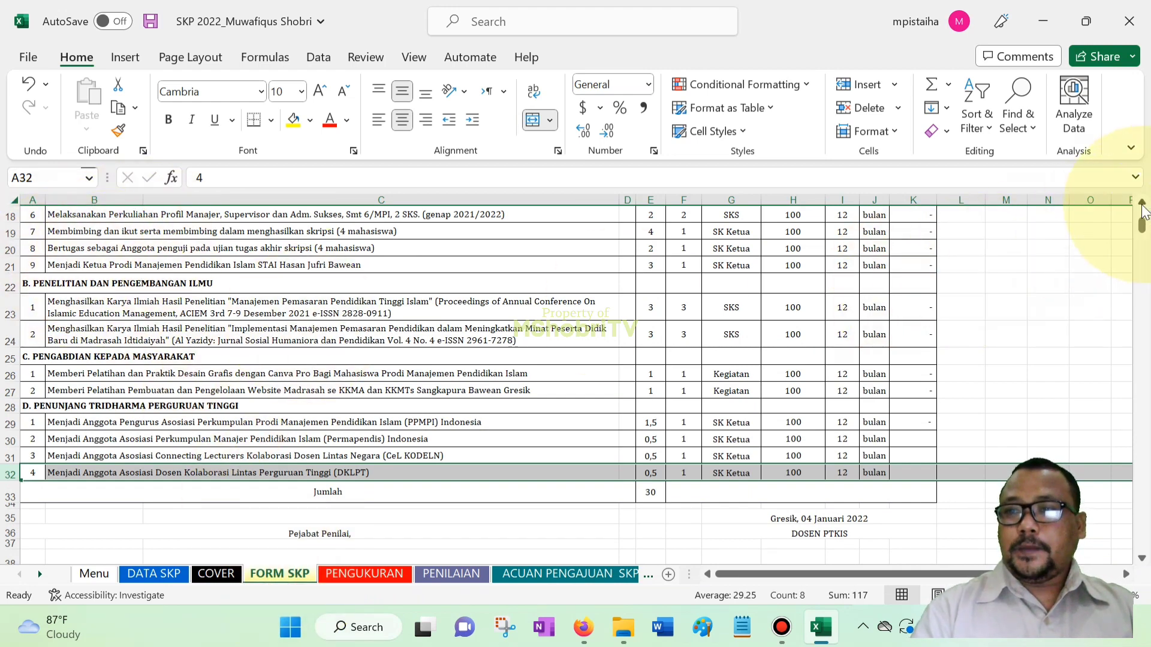
{"action": "scroll", "coordinate": [1144, 211], "scroll_direction": "up", "scroll_amount": 1}
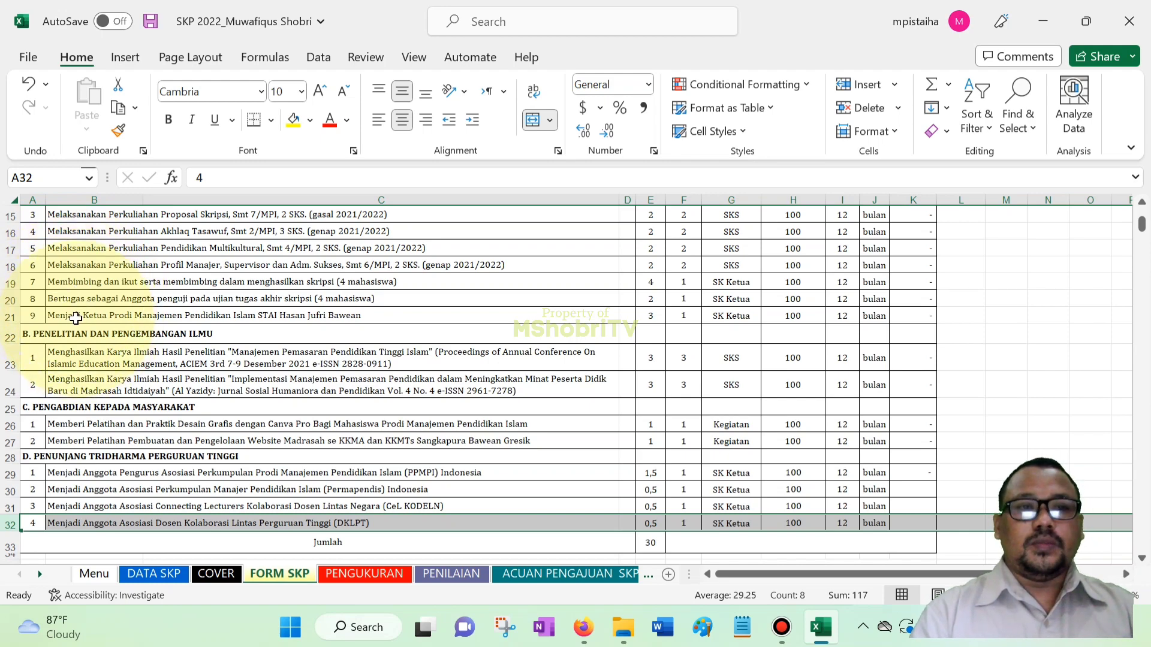
{"action": "left_click", "coordinate": [364, 577]}
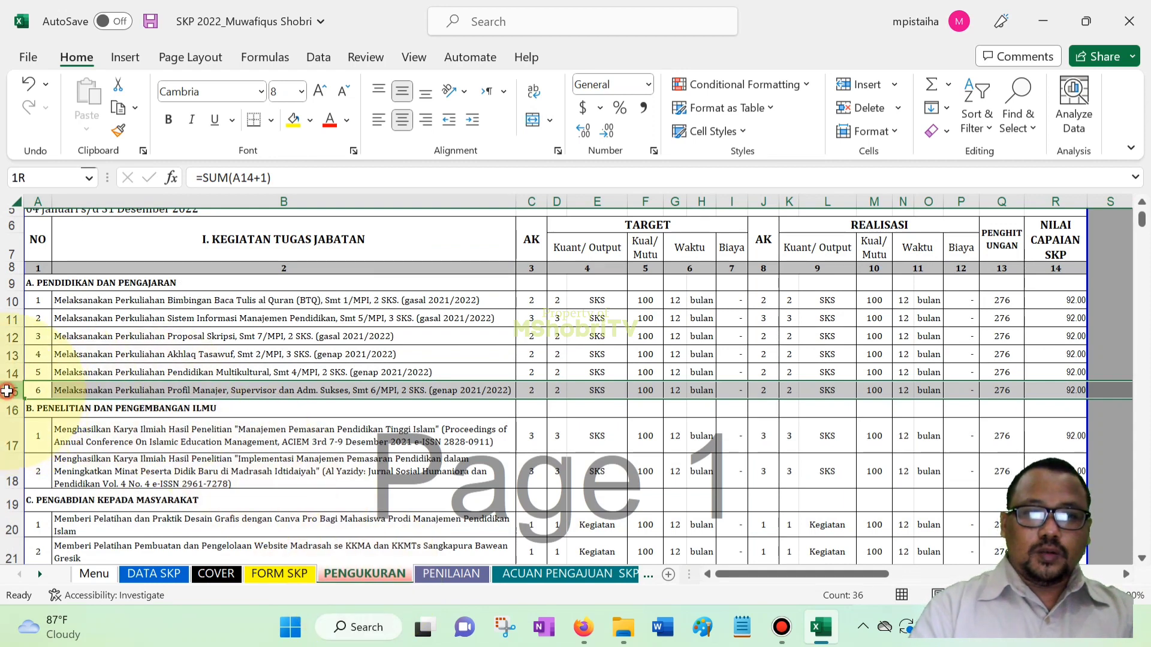
{"action": "key", "text": "ctrl+c"}
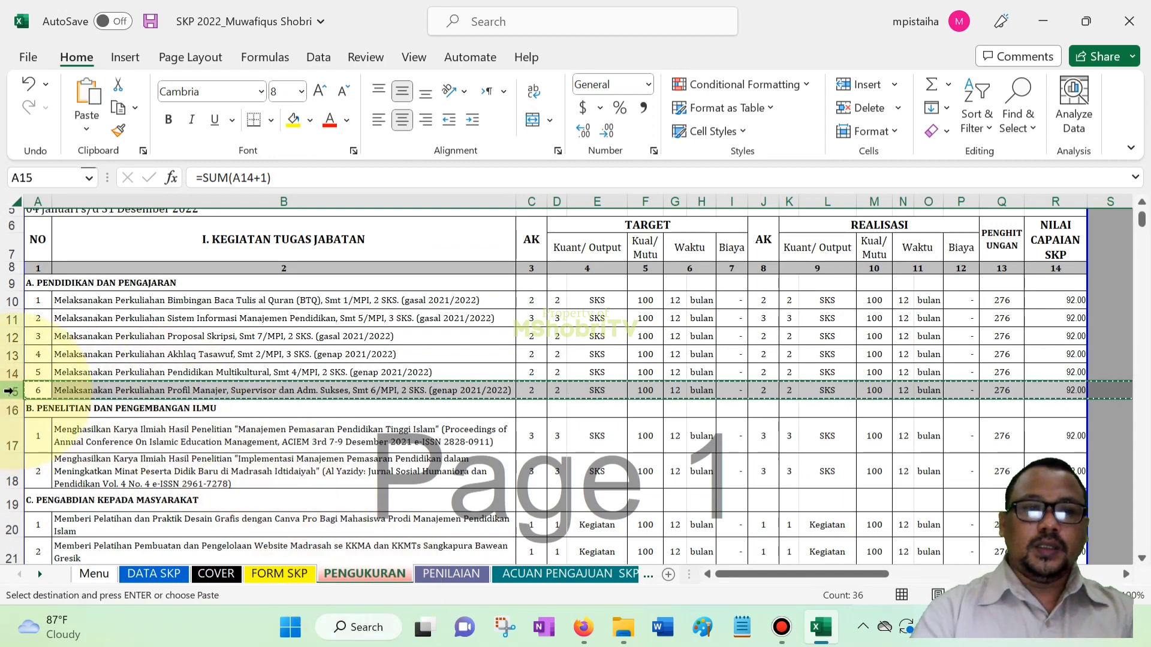
{"action": "left_click", "coordinate": [8, 409]}
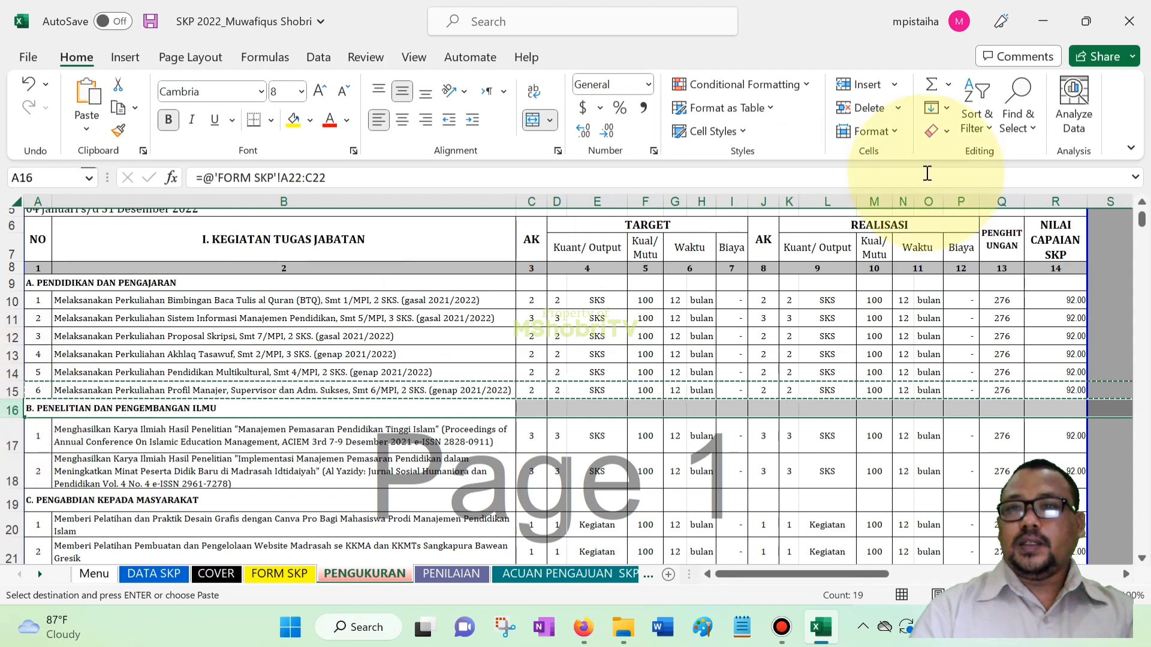
{"action": "left_click", "coordinate": [896, 86]}
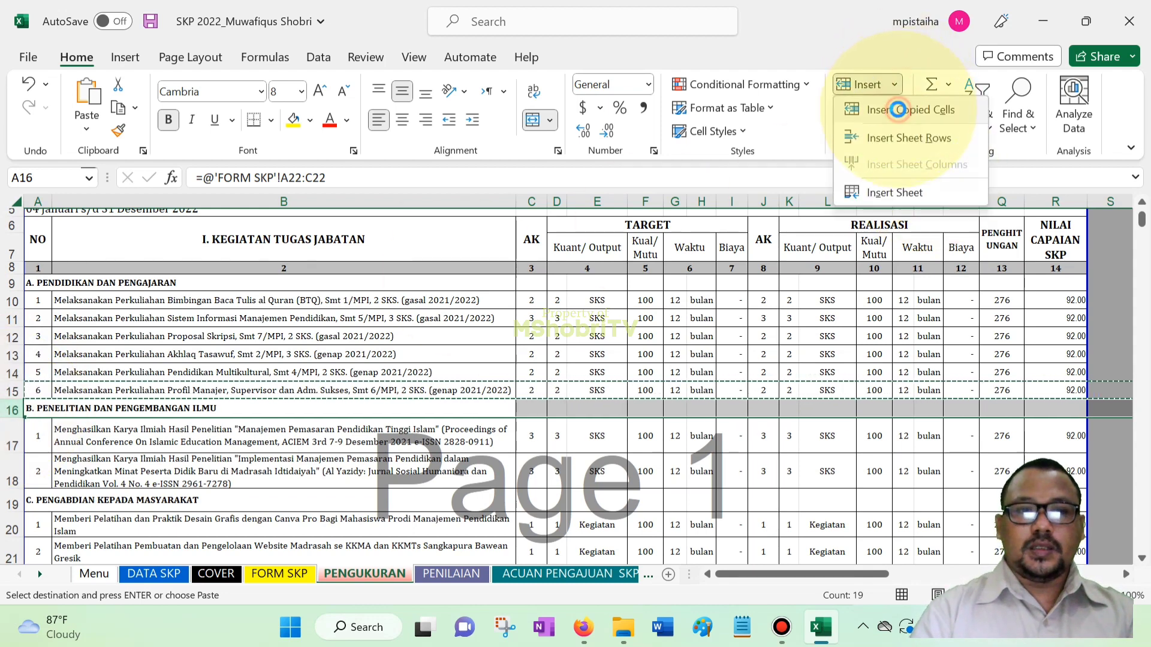
{"action": "left_click", "coordinate": [902, 103]}
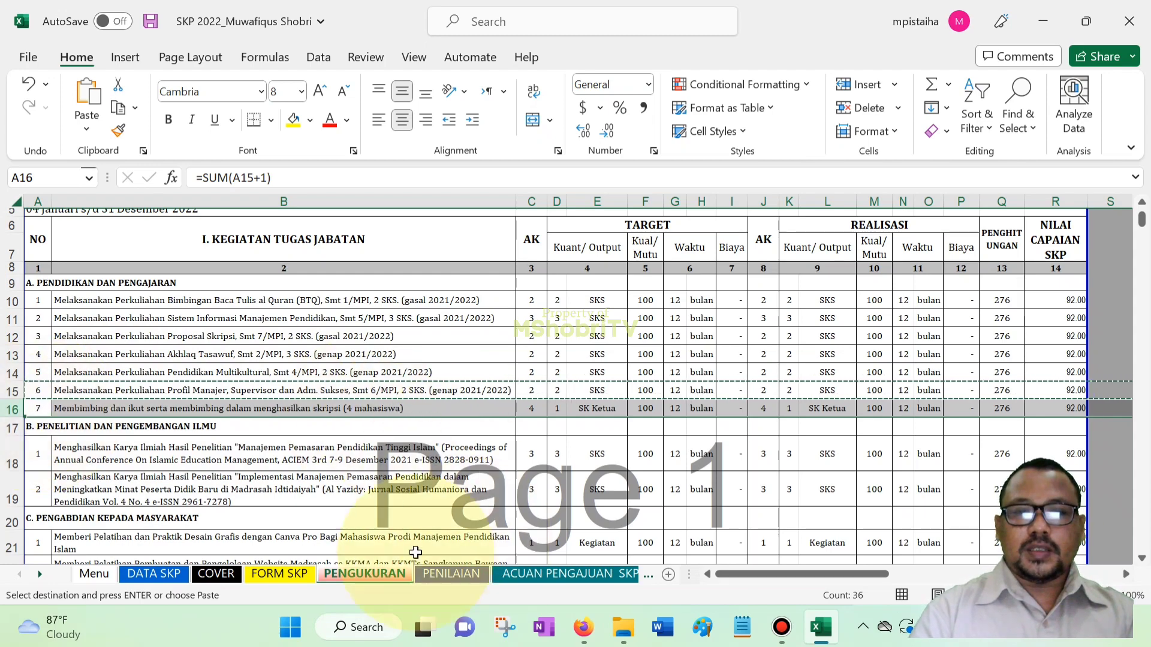
Compare with FORM SKP again and insert a copy of PENGUKURAN row 16 above the section B heading
{"action": "left_click", "coordinate": [274, 576]}
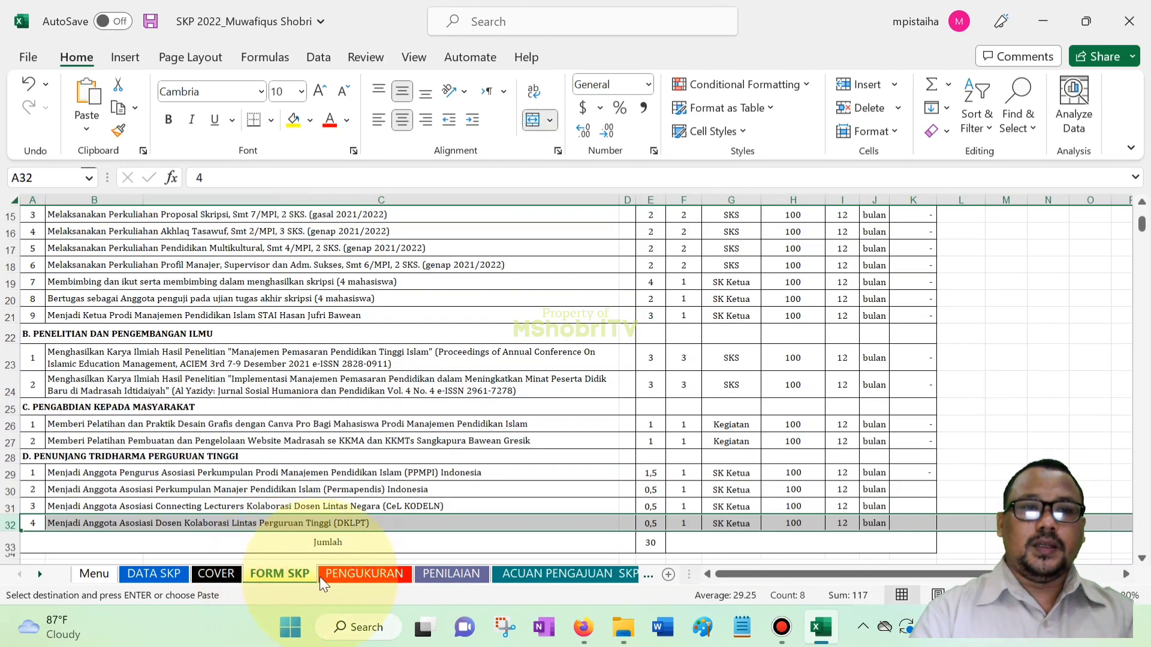
{"action": "left_click", "coordinate": [358, 576]}
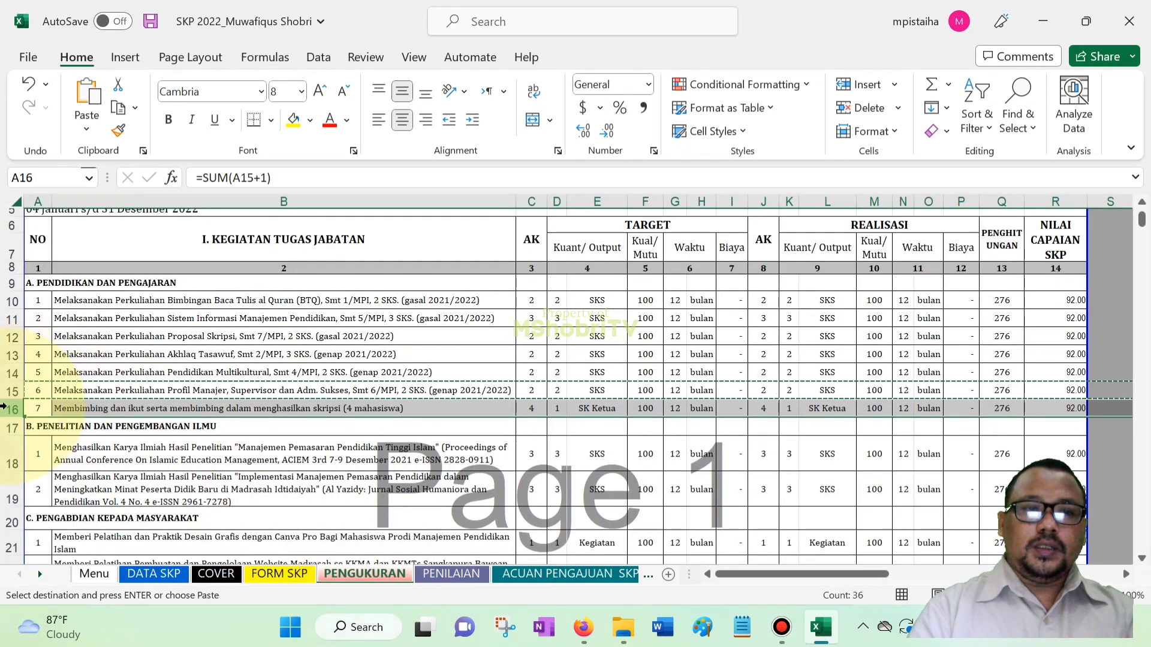
{"action": "key", "text": "ctrl+c"}
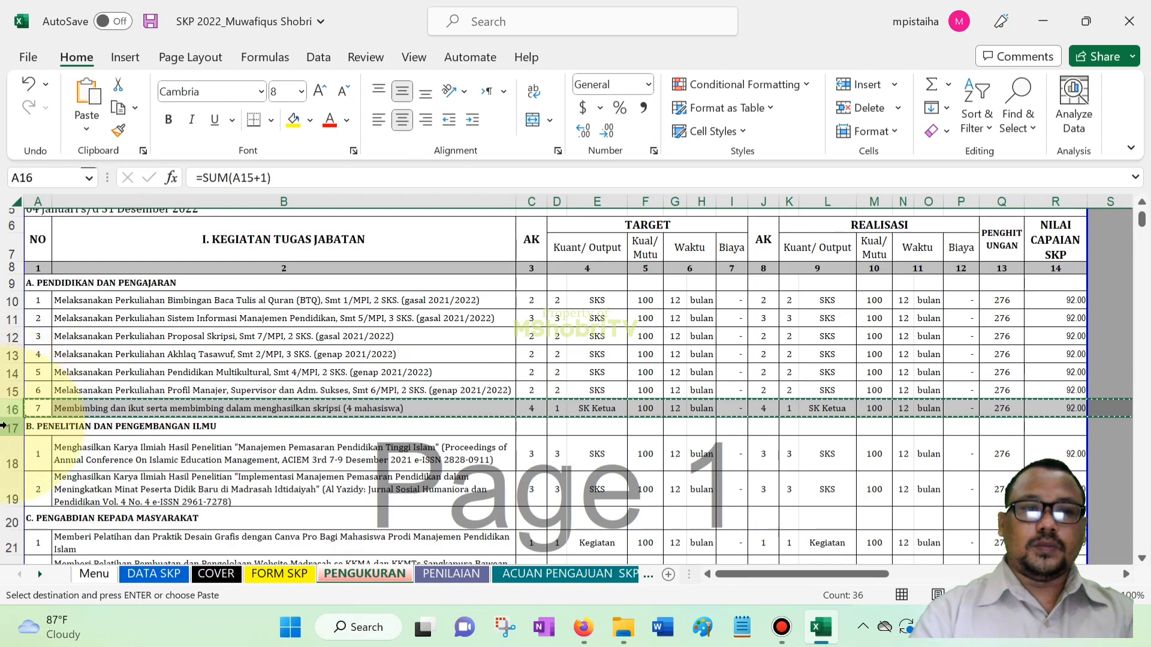
{"action": "left_click", "coordinate": [5, 427]}
{"action": "left_click", "coordinate": [896, 85]}
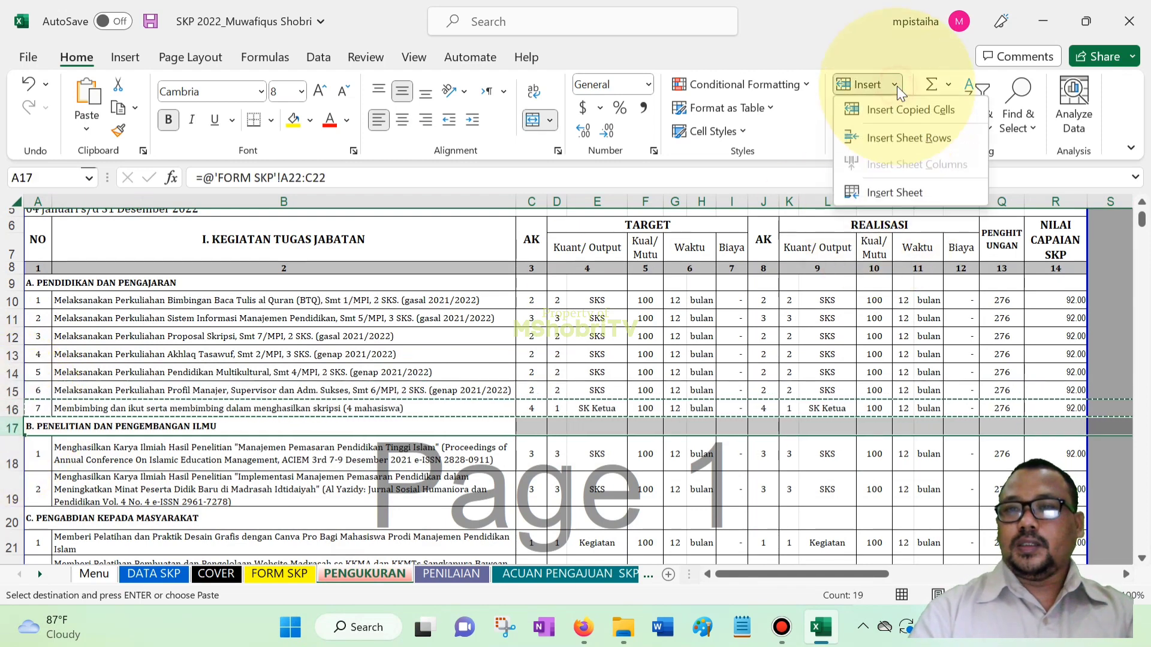
{"action": "left_click", "coordinate": [898, 109]}
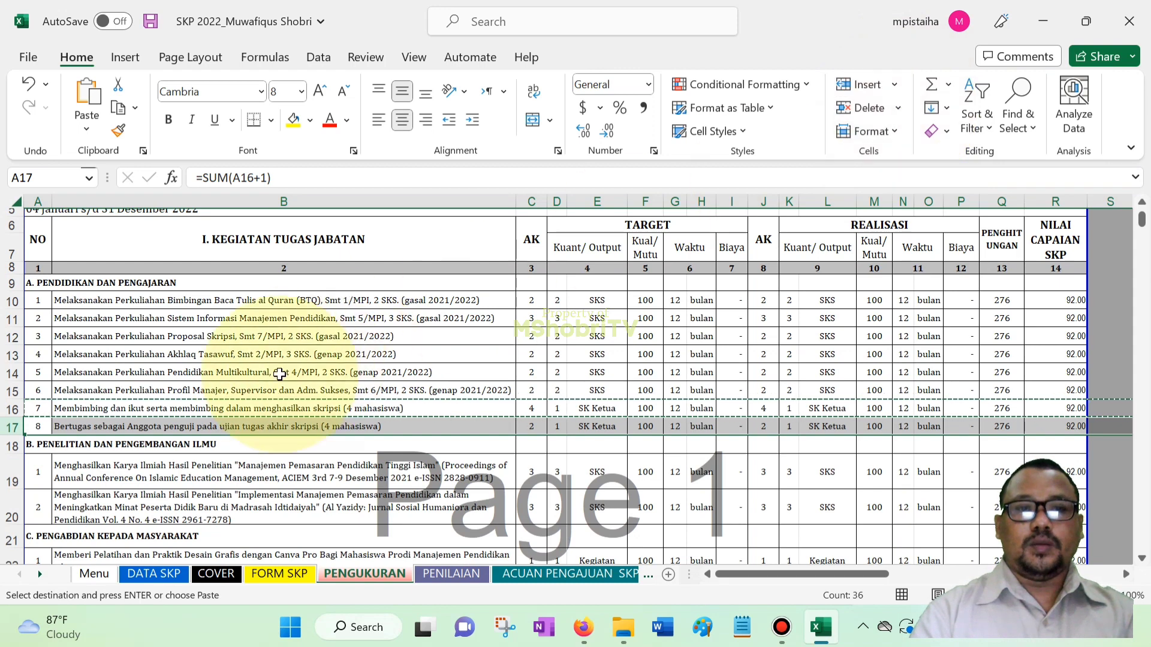
Insert a copy of PENGUKURAN row 17 above the section B heading to add activity 9
{"action": "key", "text": "ctrl+c"}
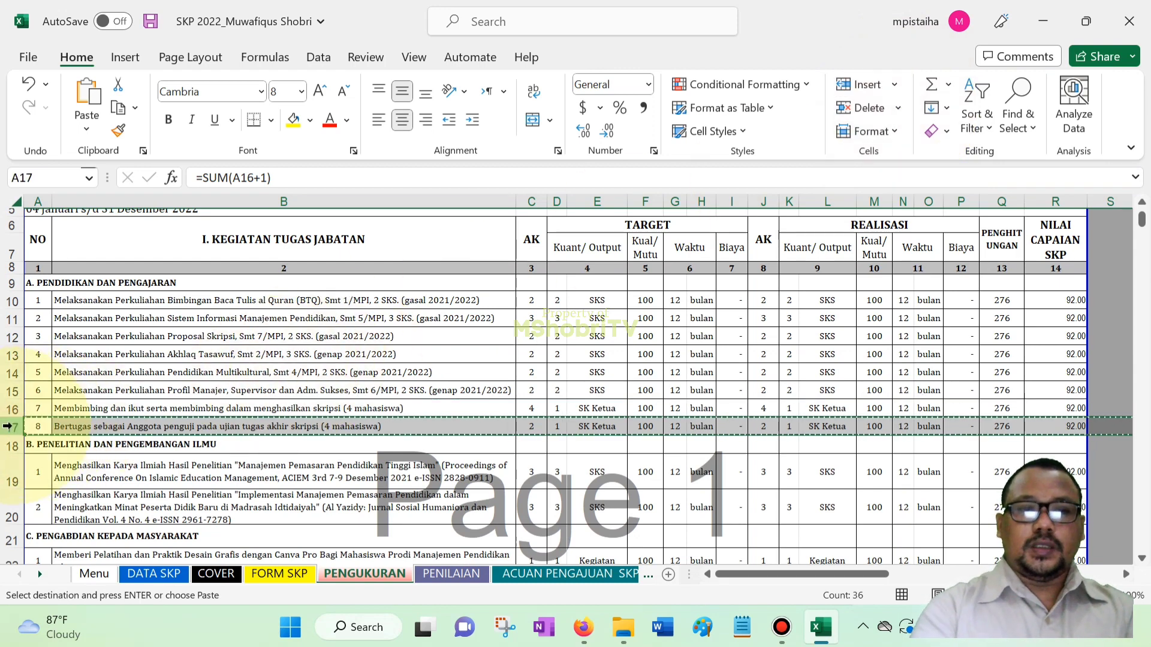
{"action": "left_click", "coordinate": [6, 444]}
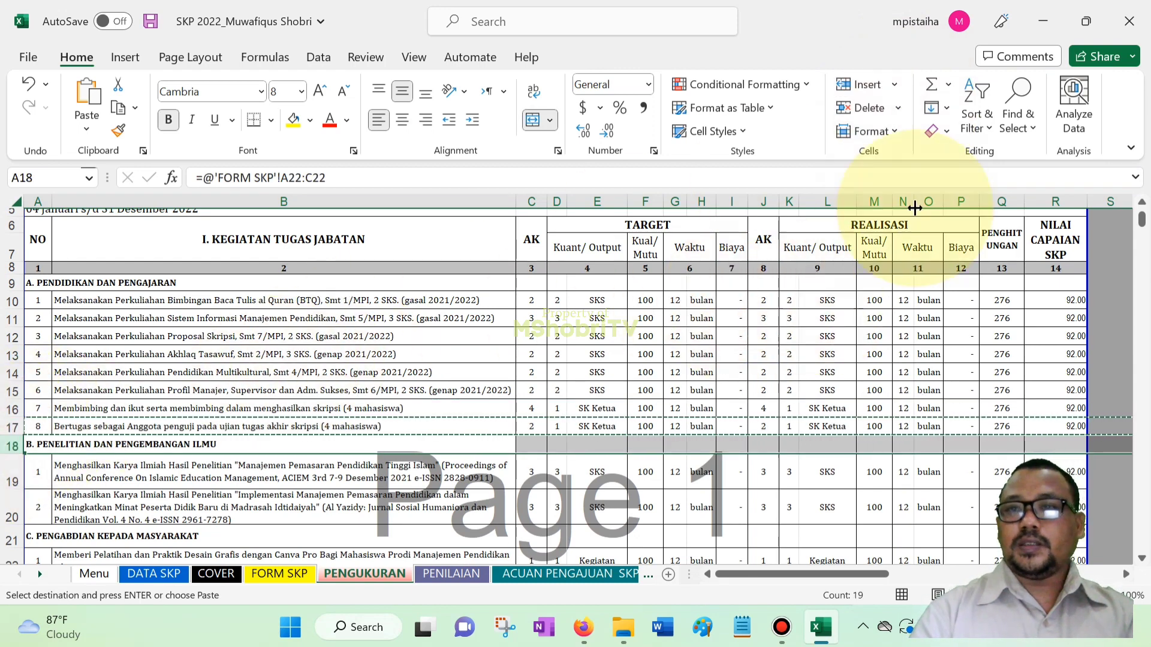
{"action": "left_click", "coordinate": [893, 86]}
{"action": "left_click", "coordinate": [893, 111]}
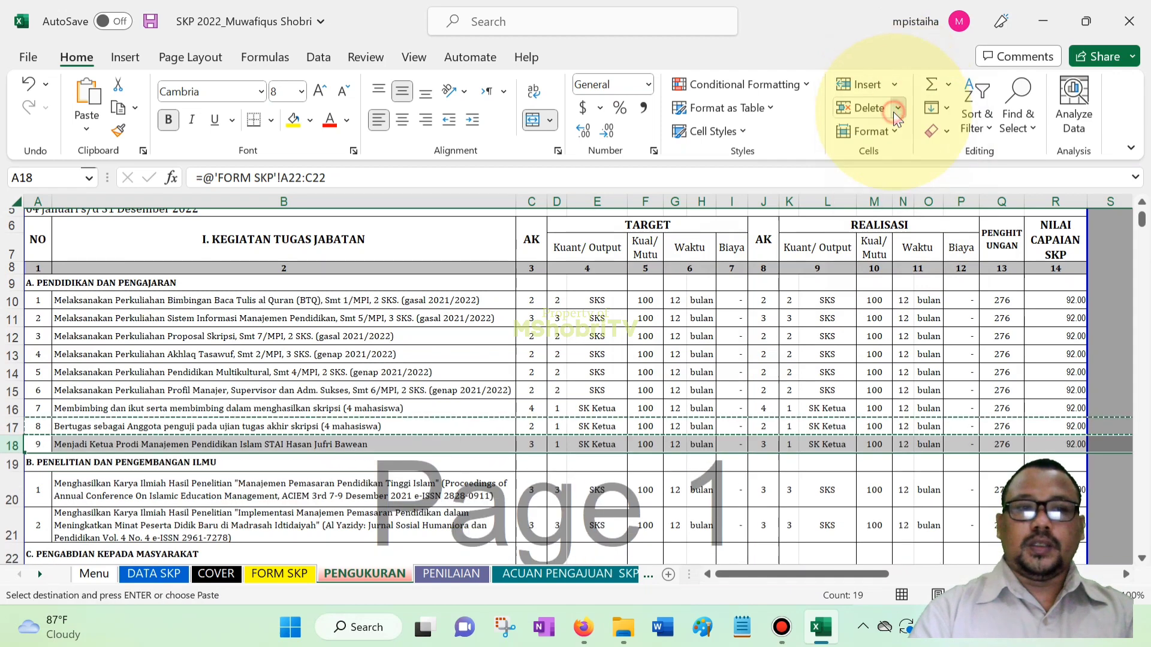
{"action": "left_click", "coordinate": [893, 112]}
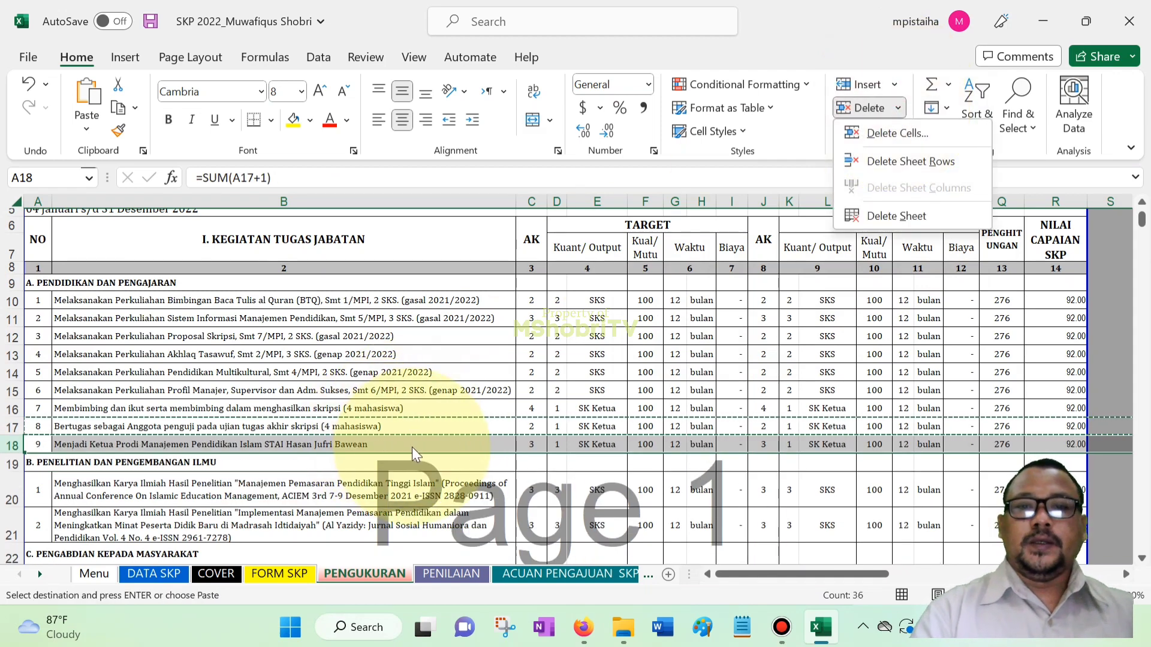
{"action": "left_click", "coordinate": [463, 425]}
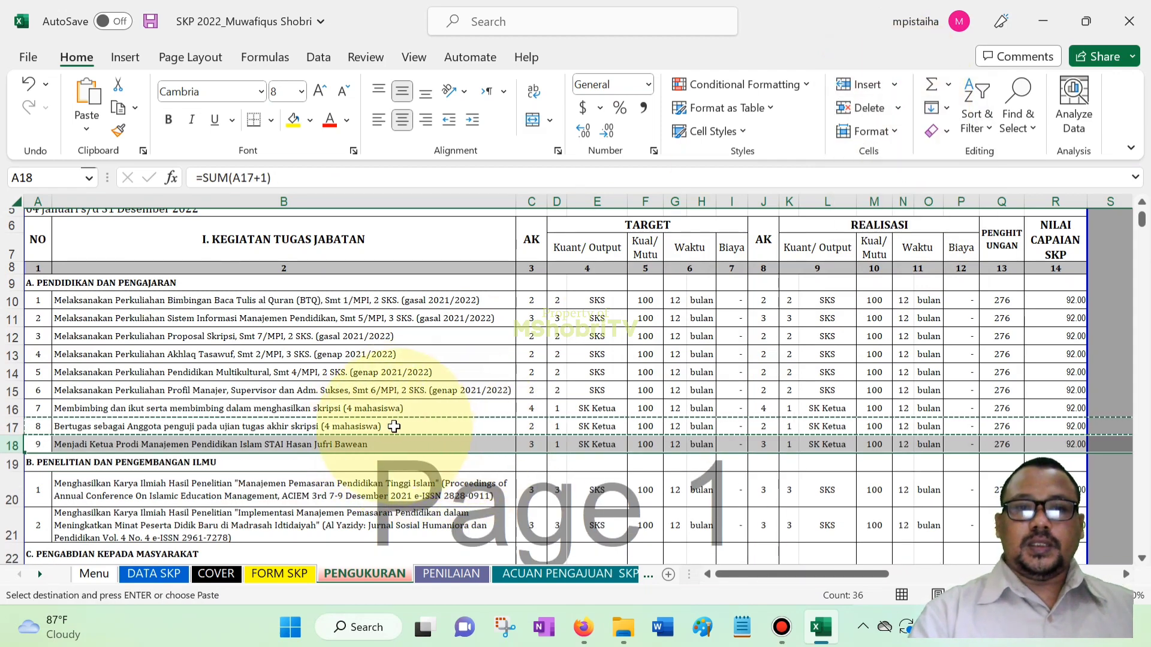
Inspect the activity formula in B17 of PENGUKURAN and compare the activity lists of FORM SKP and PENGUKURAN
{"action": "left_click", "coordinate": [127, 428]}
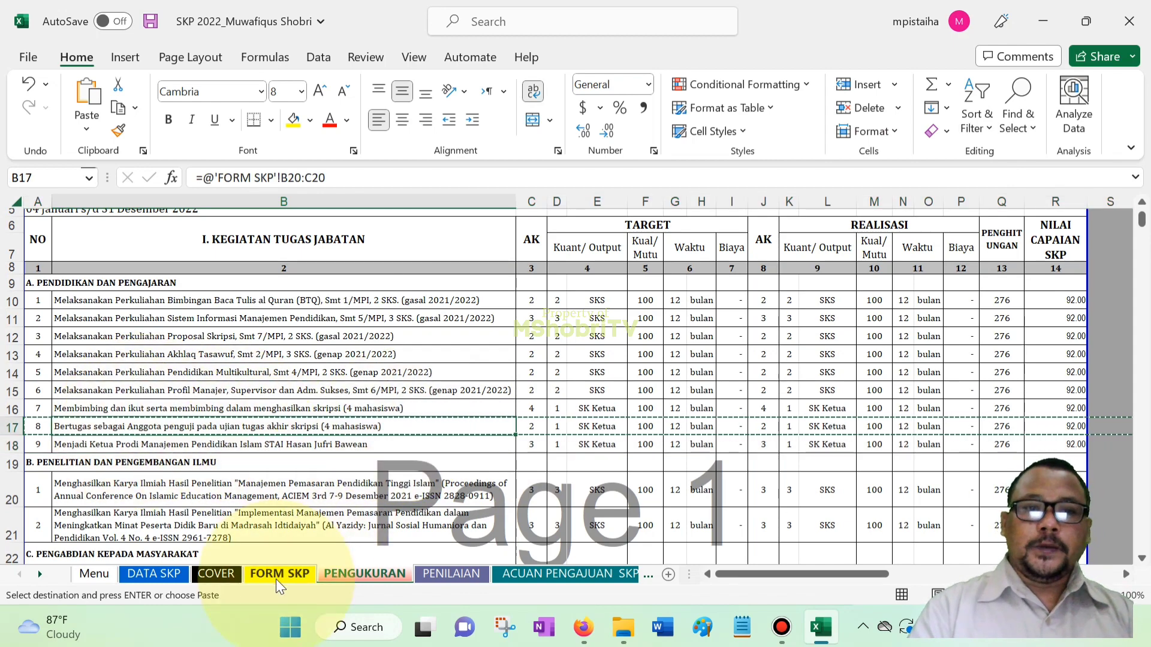
{"action": "left_click", "coordinate": [296, 573]}
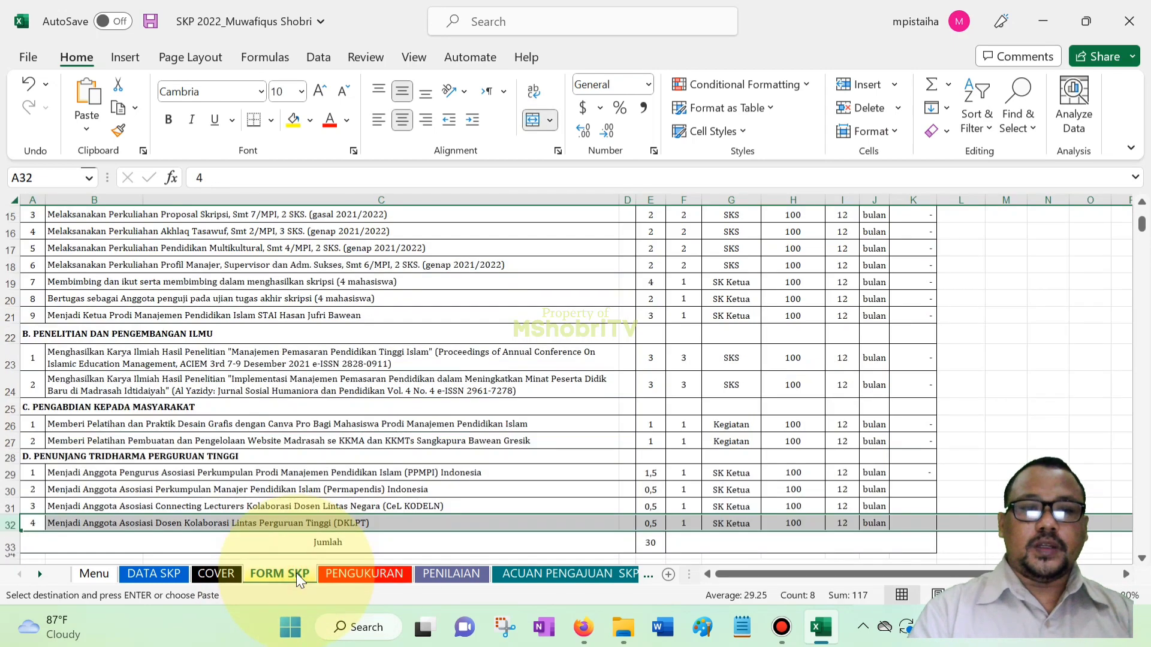
{"action": "left_click", "coordinate": [354, 574]}
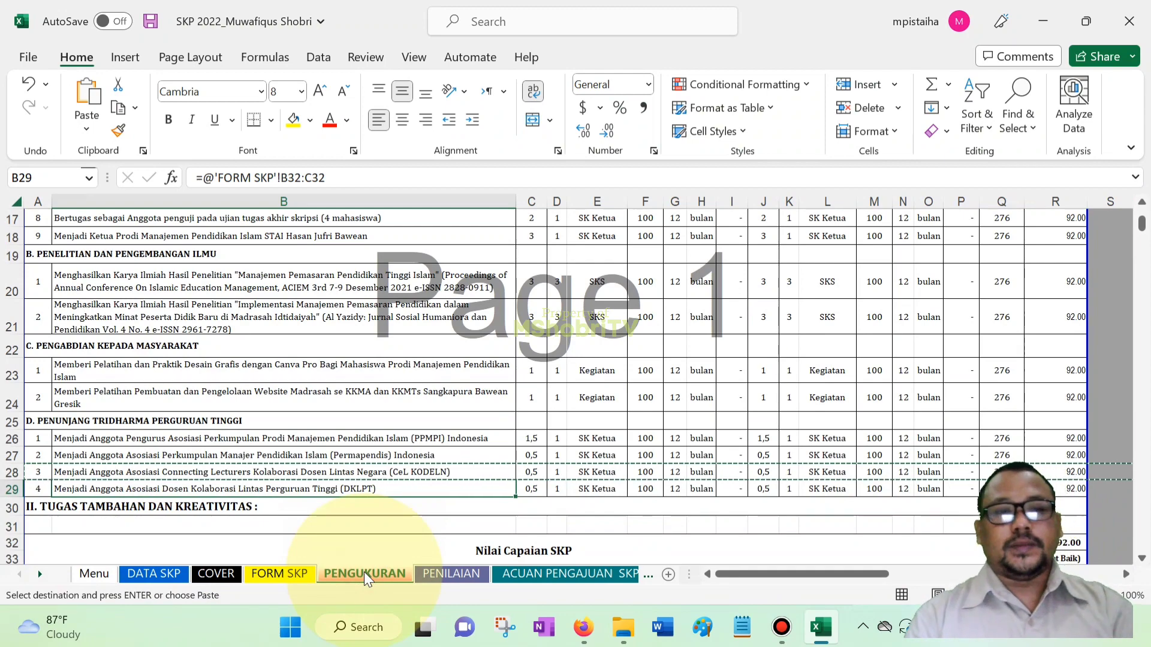
Review the PENILAIAN sheet alongside DATA SKP, ending at the assessed elements table of PENILAIAN
{"action": "left_click", "coordinate": [455, 574]}
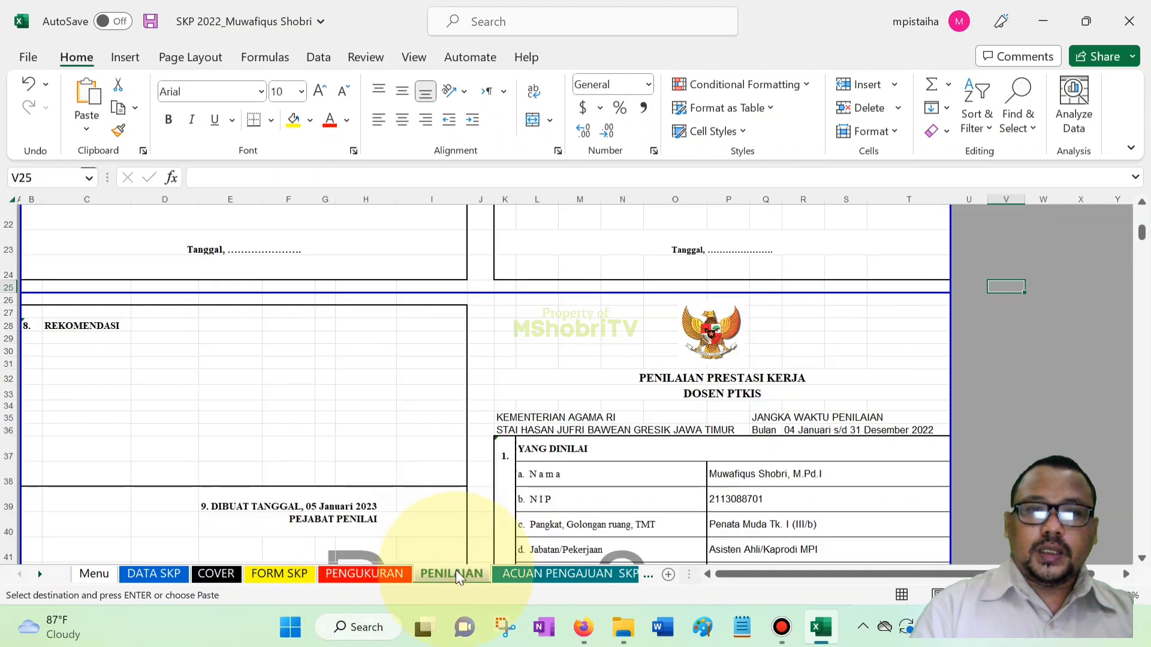
{"action": "left_click", "coordinate": [999, 349]}
{"action": "mouse_move", "coordinate": [1141, 232]}
{"action": "left_mouse_down"}
{"action": "mouse_move", "coordinate": [1144, 261]}
{"action": "mouse_move", "coordinate": [1143, 242]}
{"action": "left_mouse_up"}
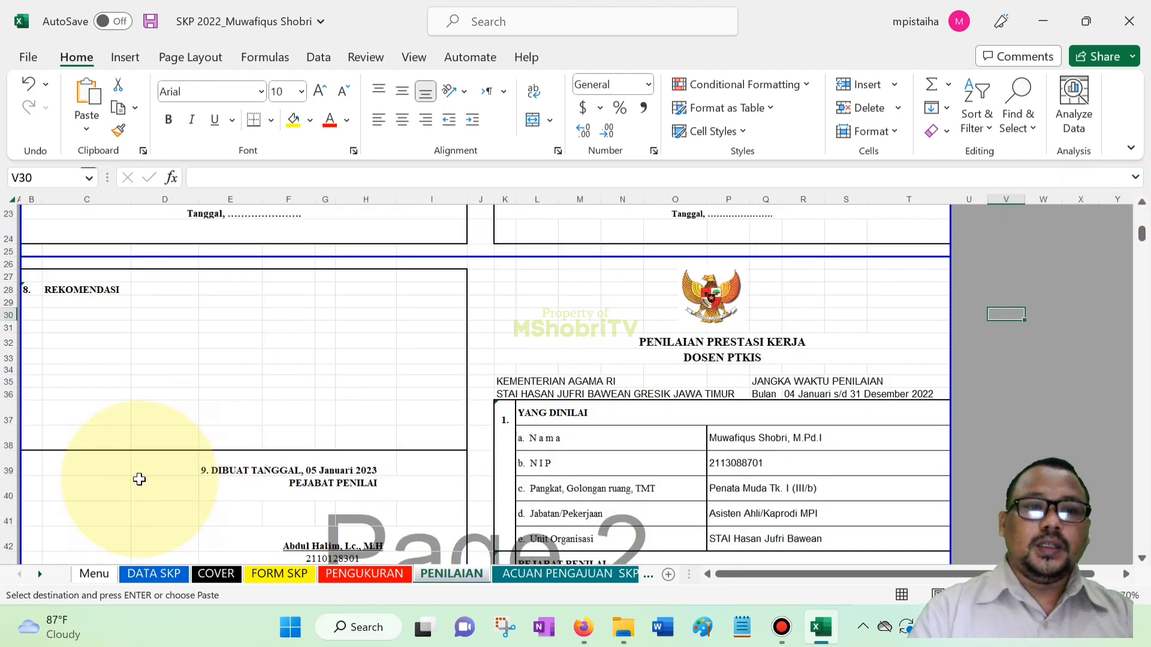
{"action": "left_click", "coordinate": [161, 573]}
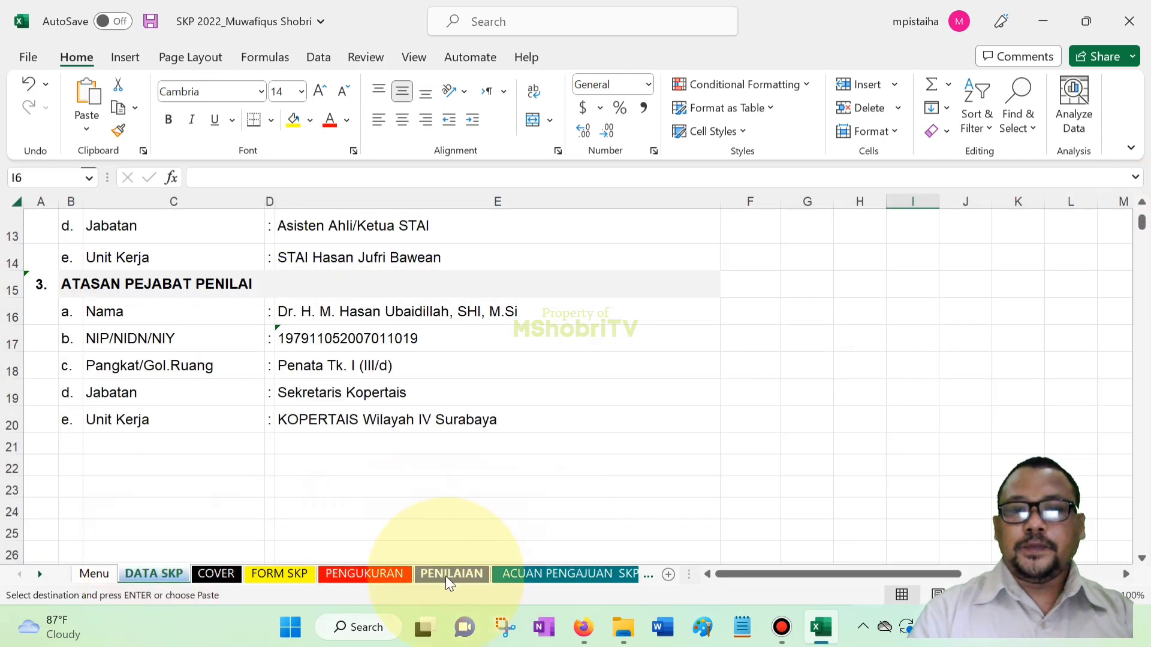
{"action": "left_click", "coordinate": [450, 574]}
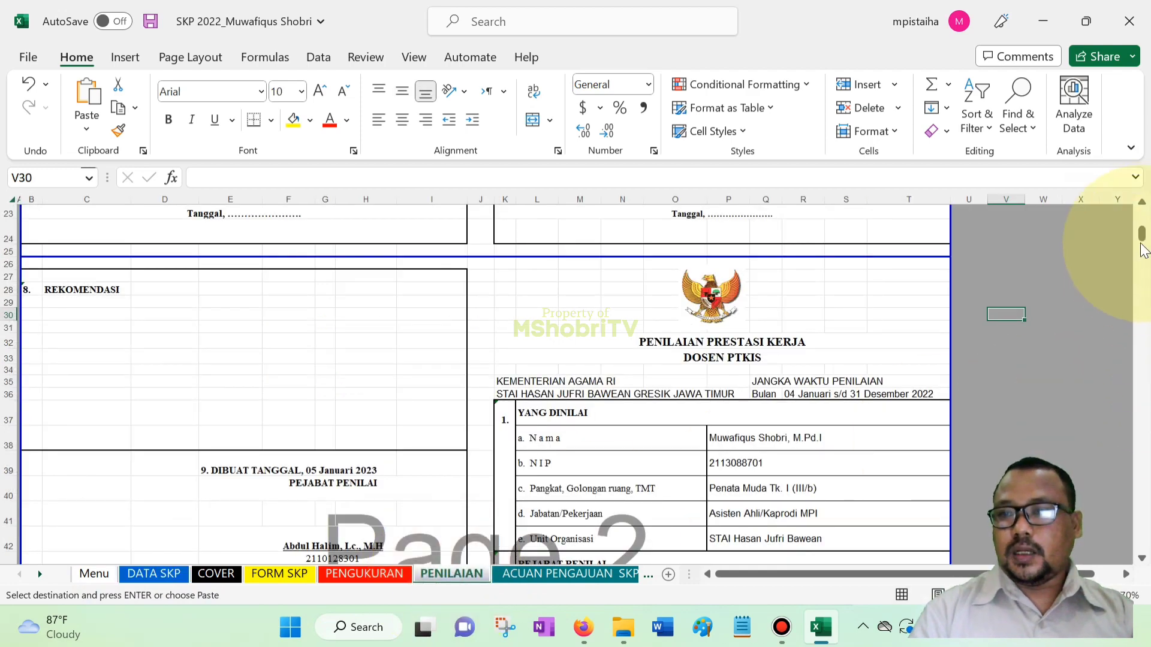
{"action": "mouse_move", "coordinate": [1142, 235]}
{"action": "left_mouse_down"}
{"action": "mouse_move", "coordinate": [1142, 246]}
{"action": "mouse_move", "coordinate": [1142, 220]}
{"action": "left_mouse_up"}
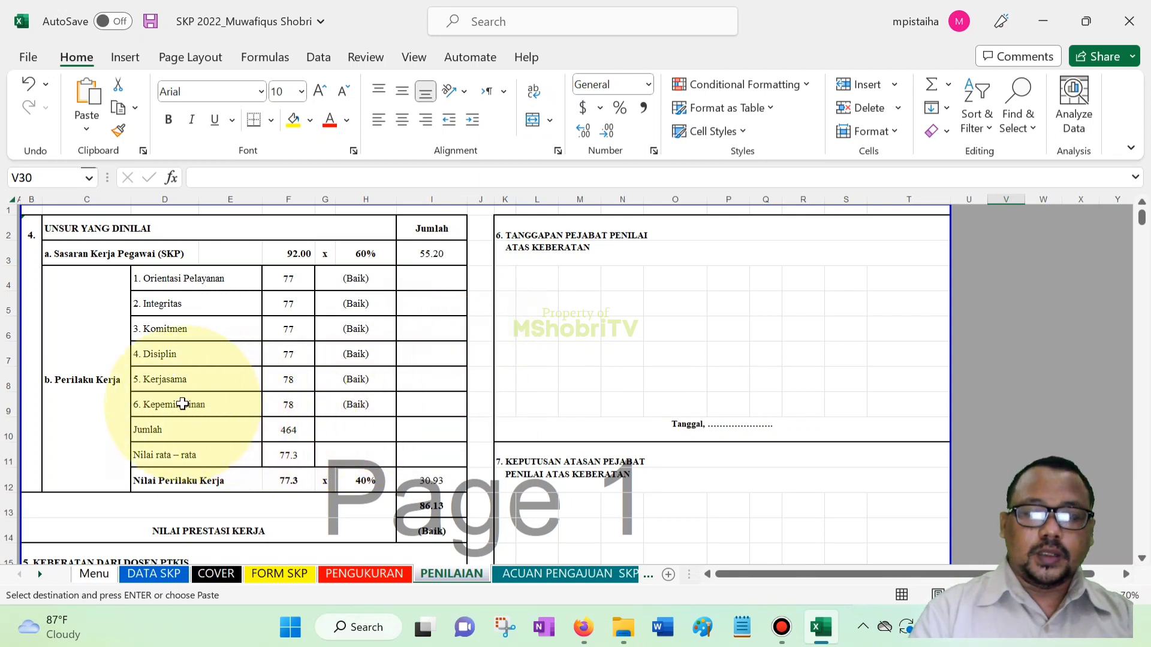
Inspect the Kepemimpinan score in F9 and the formulas for Nilai Perilaku Kerja in F12 and Nilai rata-rata in F11
{"action": "left_click", "coordinate": [292, 406]}
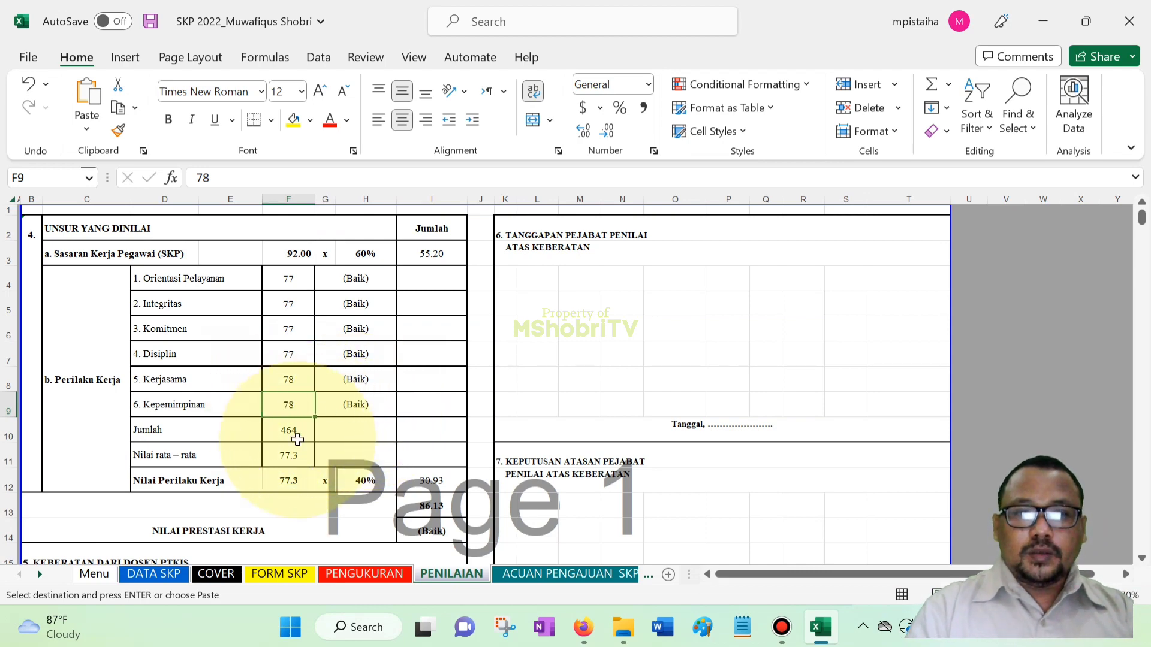
{"action": "left_click", "coordinate": [292, 484]}
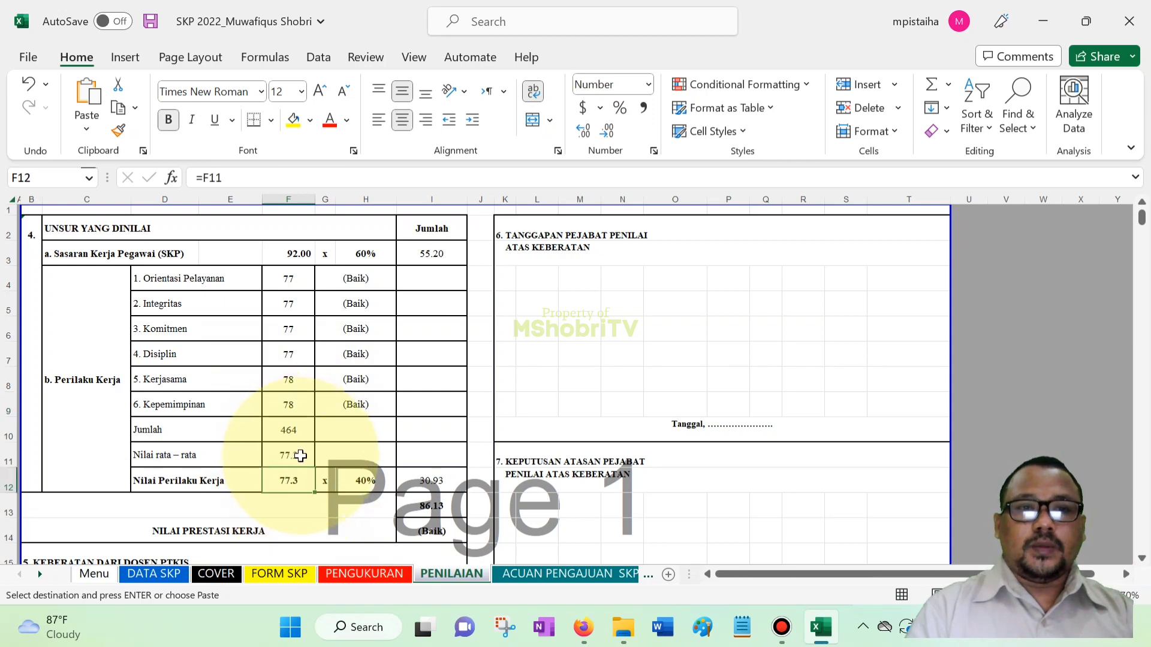
{"action": "left_click", "coordinate": [301, 456]}
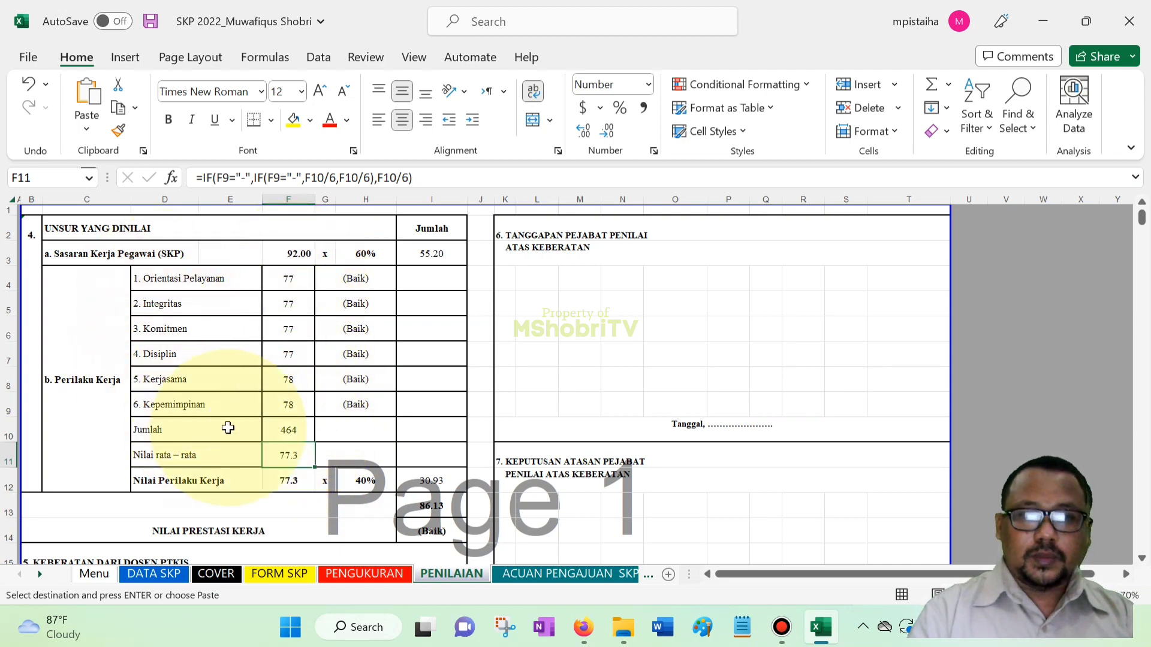
{"action": "left_click", "coordinate": [408, 178]}
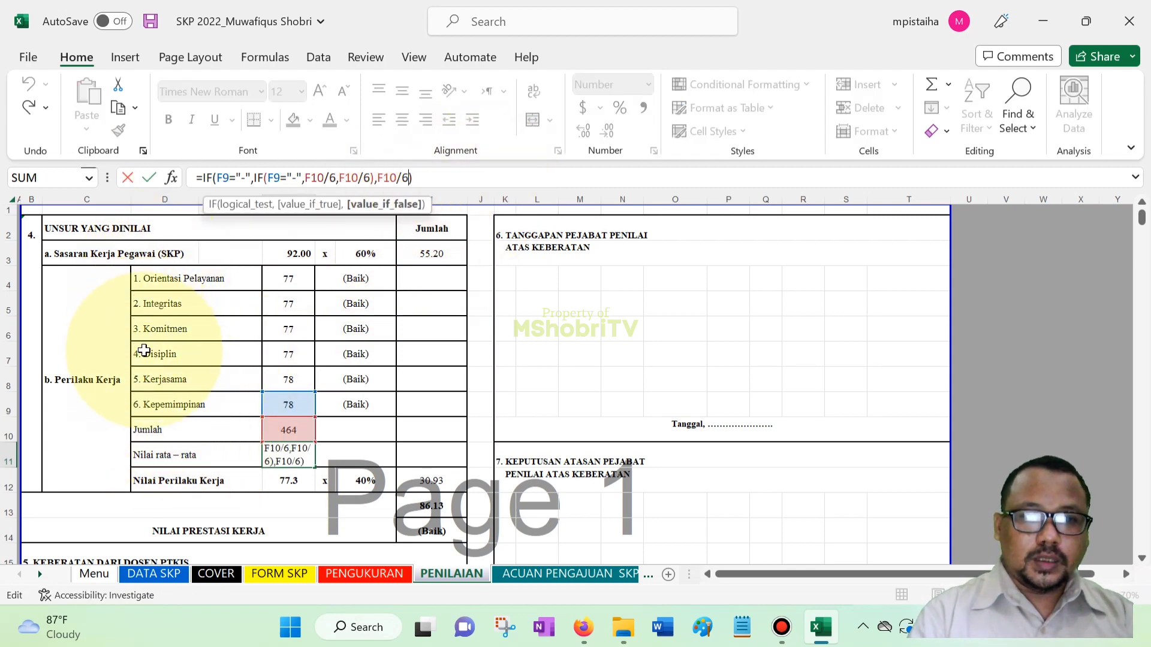
{"action": "left_click", "coordinate": [420, 179]}
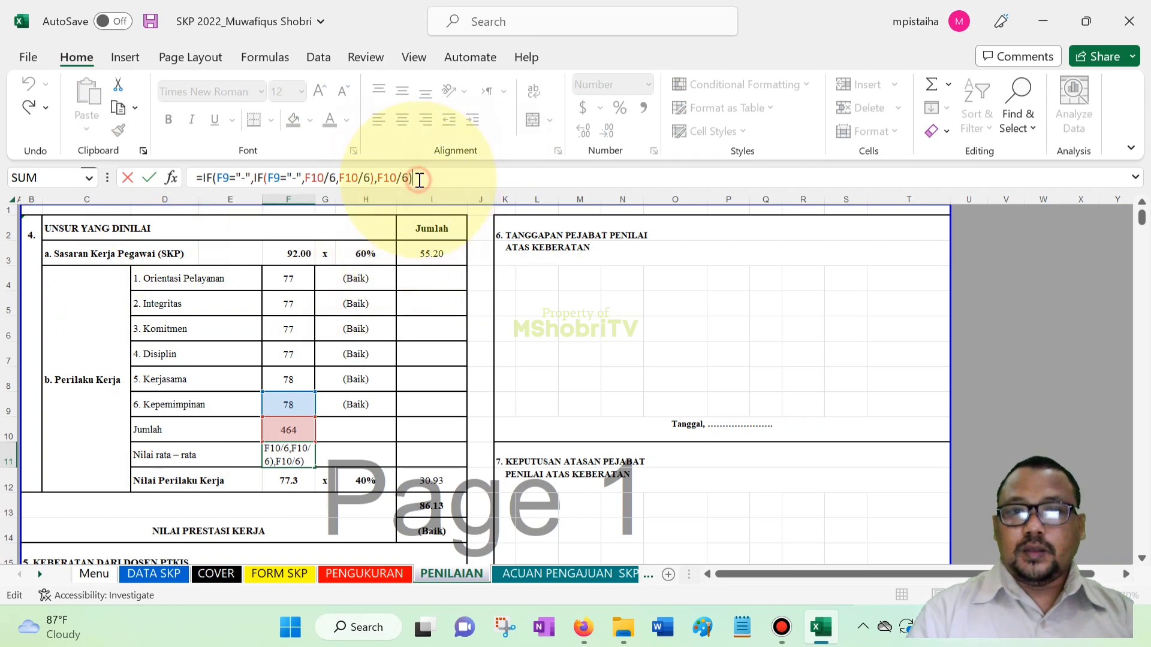
{"action": "key", "text": "Return"}
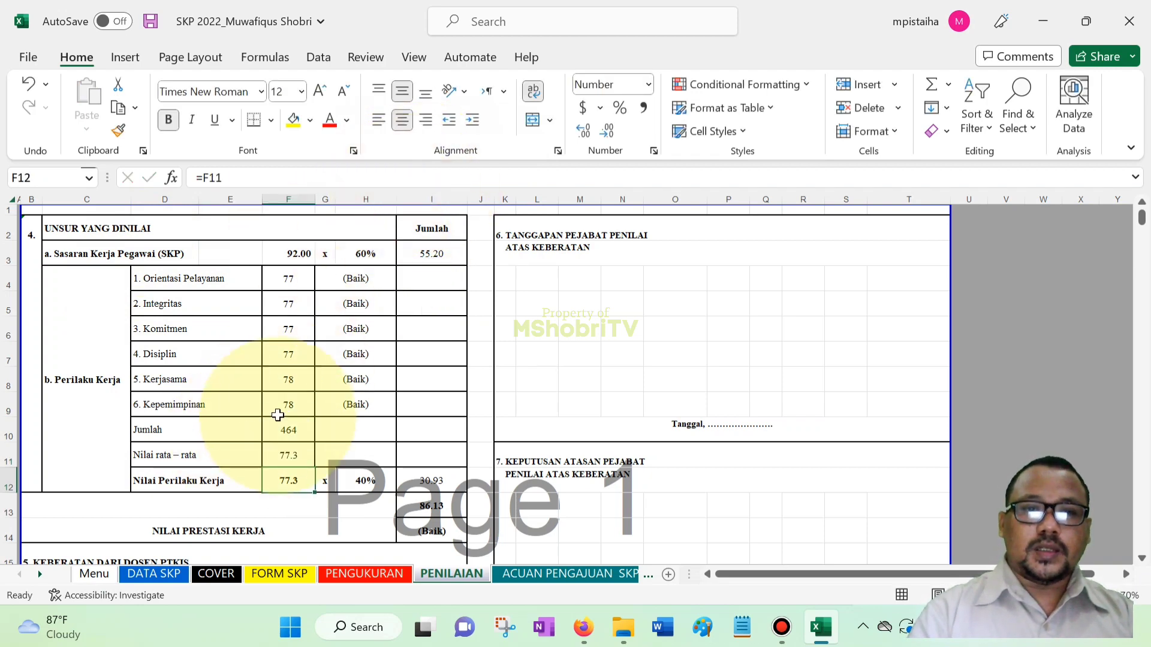
Clear the Kepemimpinan score in F9 and change the final divisor in the F11 average formula to 5 (F10/5)
{"action": "left_click", "coordinate": [306, 405]}
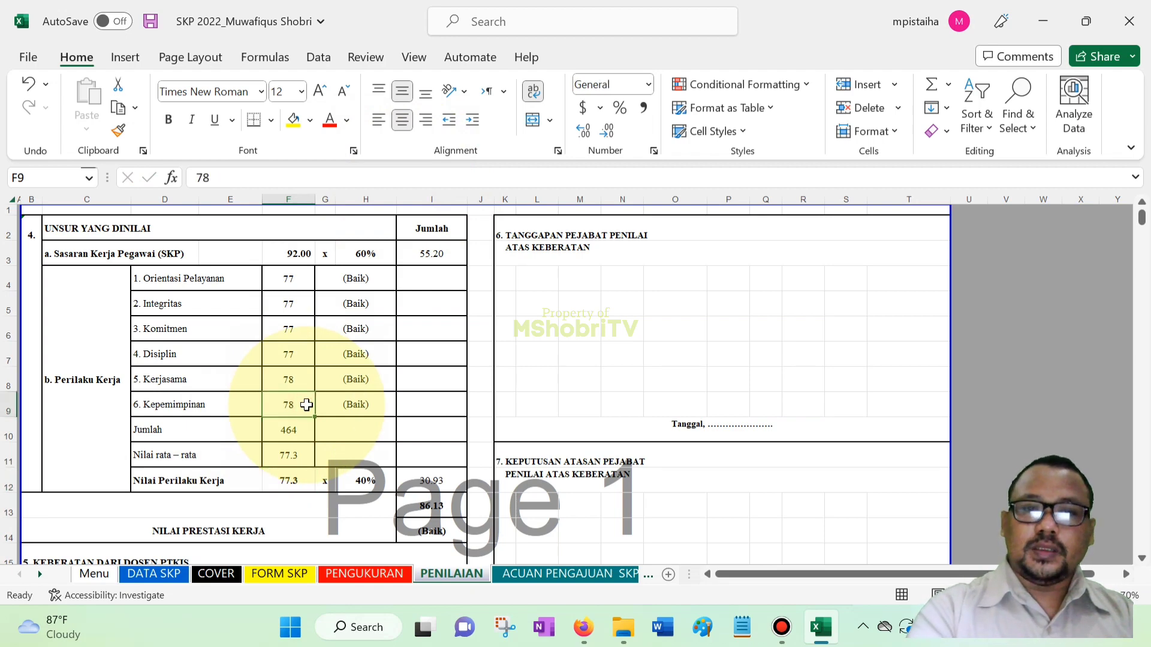
{"action": "key", "text": "Delete"}
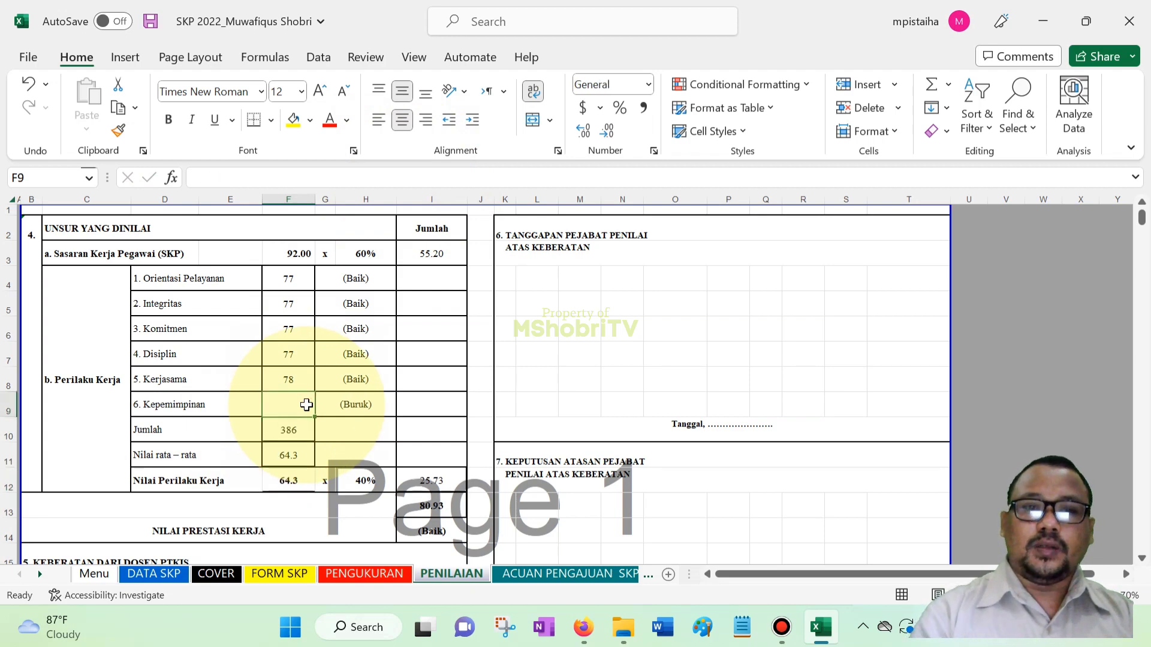
{"action": "left_click", "coordinate": [293, 456]}
{"action": "left_click", "coordinate": [407, 178]}
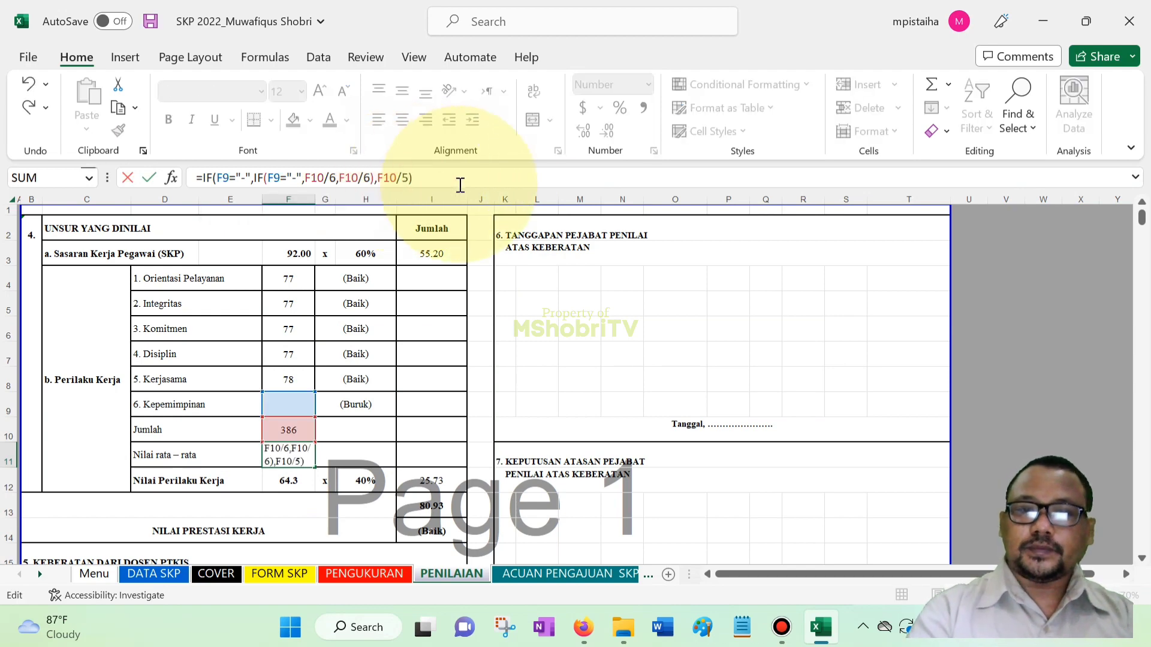
{"action": "key", "text": "Return"}
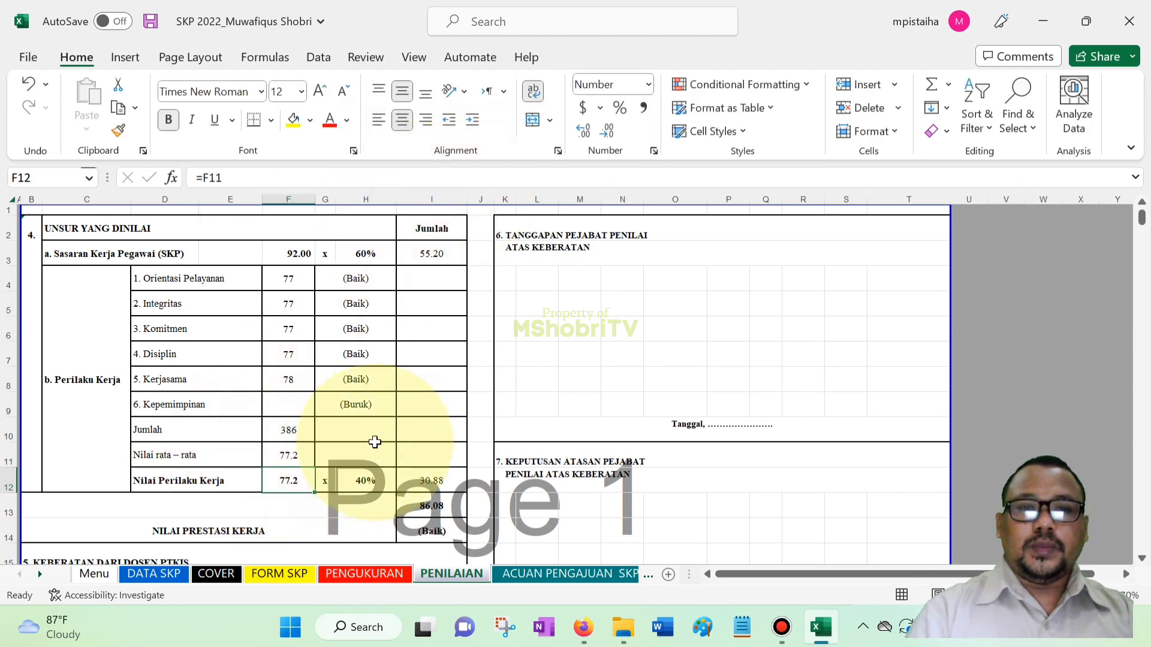
Clear the Kepemimpinan rating formula in G9, and undo that deletion
{"action": "left_click", "coordinate": [367, 411]}
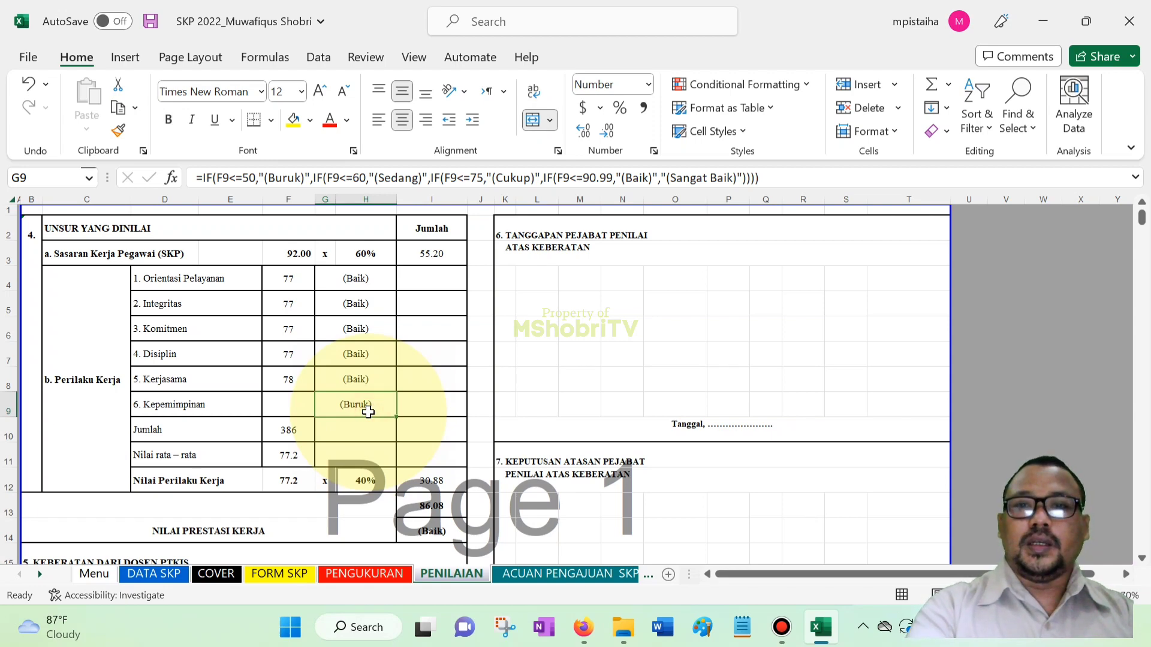
{"action": "key", "text": "Delete"}
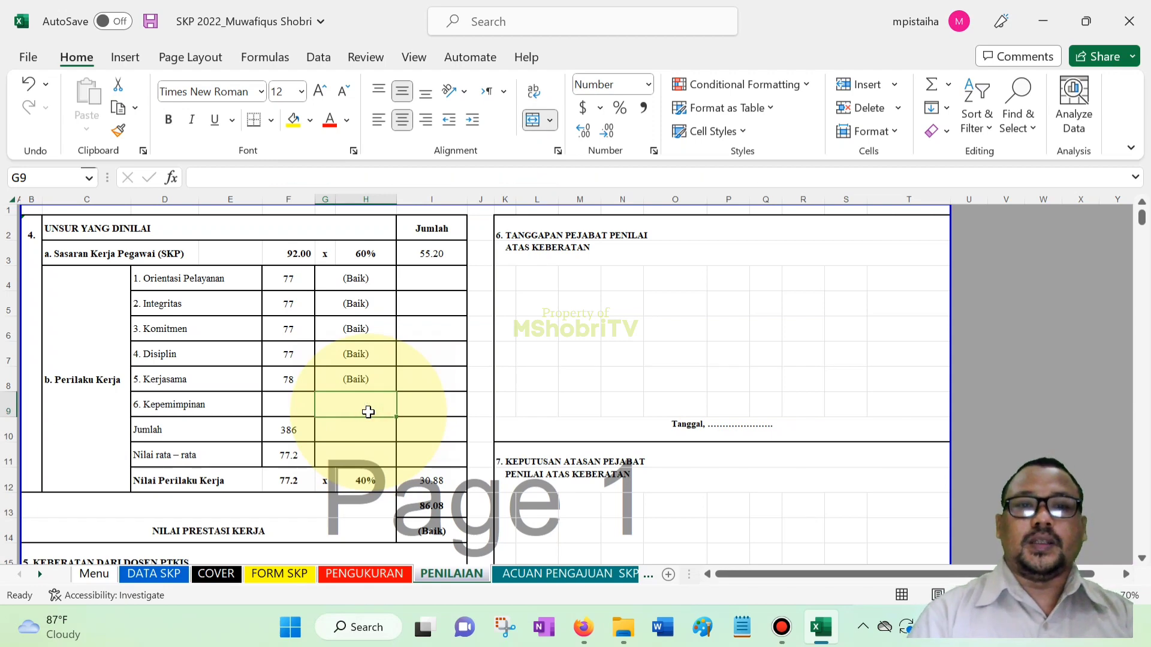
{"action": "left_click", "coordinate": [369, 439]}
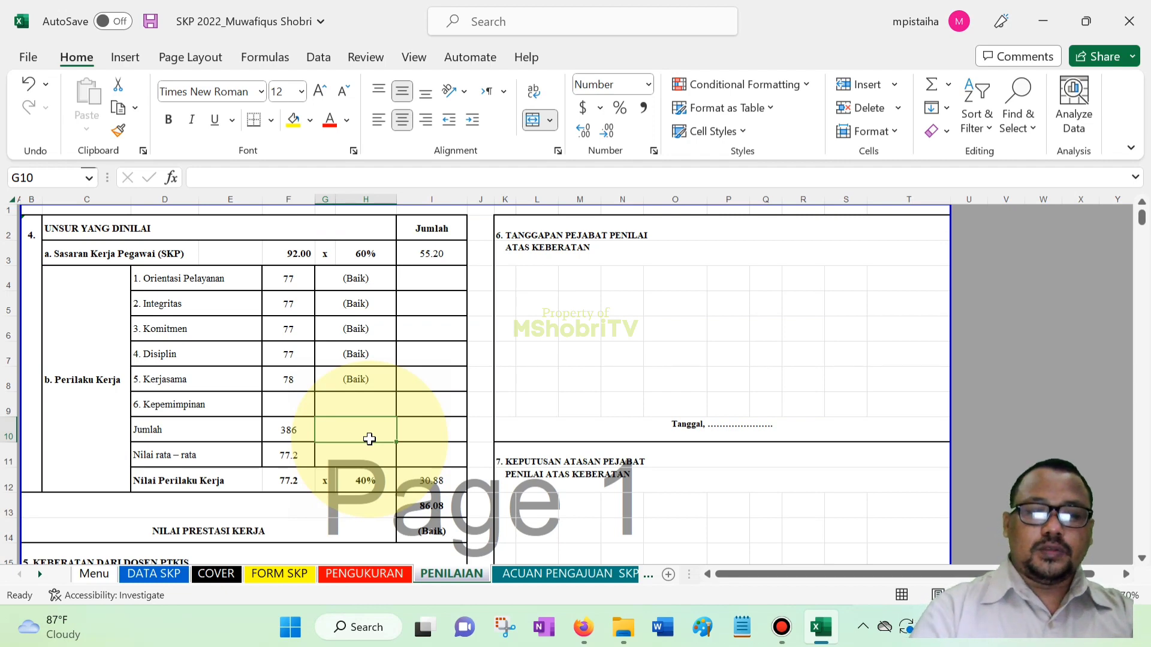
{"action": "key", "text": "ctrl+z"}
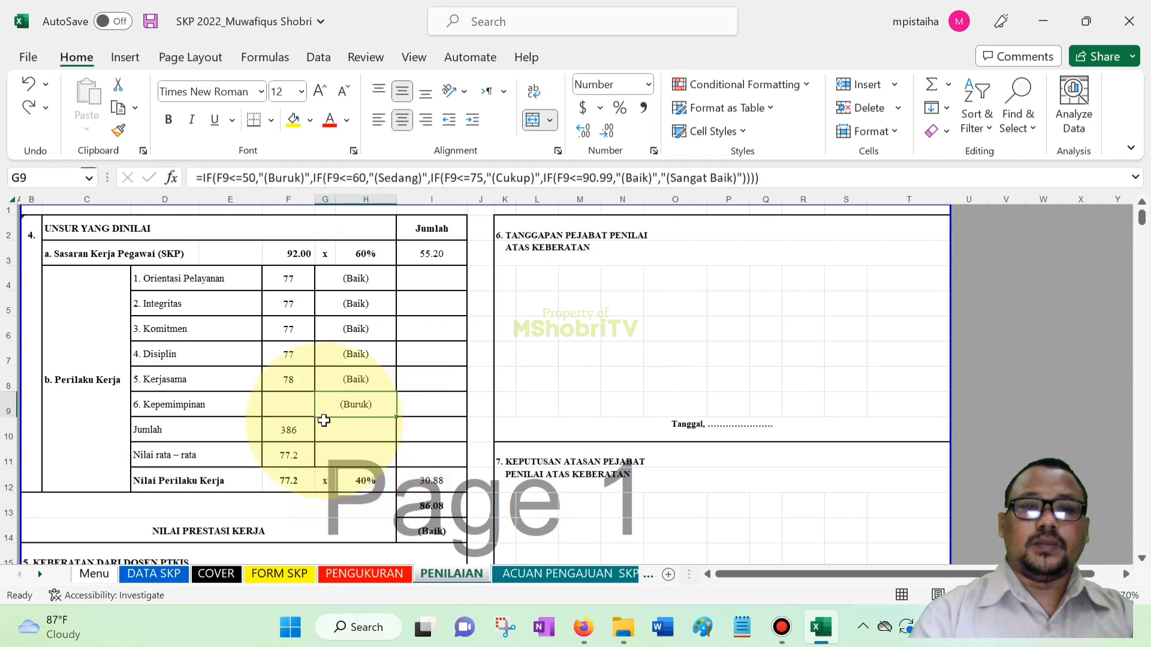
Enter 78 as the Kepemimpinan score in F9 and set the final divisor in the F11 average formula to 6 (F10/6)
{"action": "left_click", "coordinate": [293, 401]}
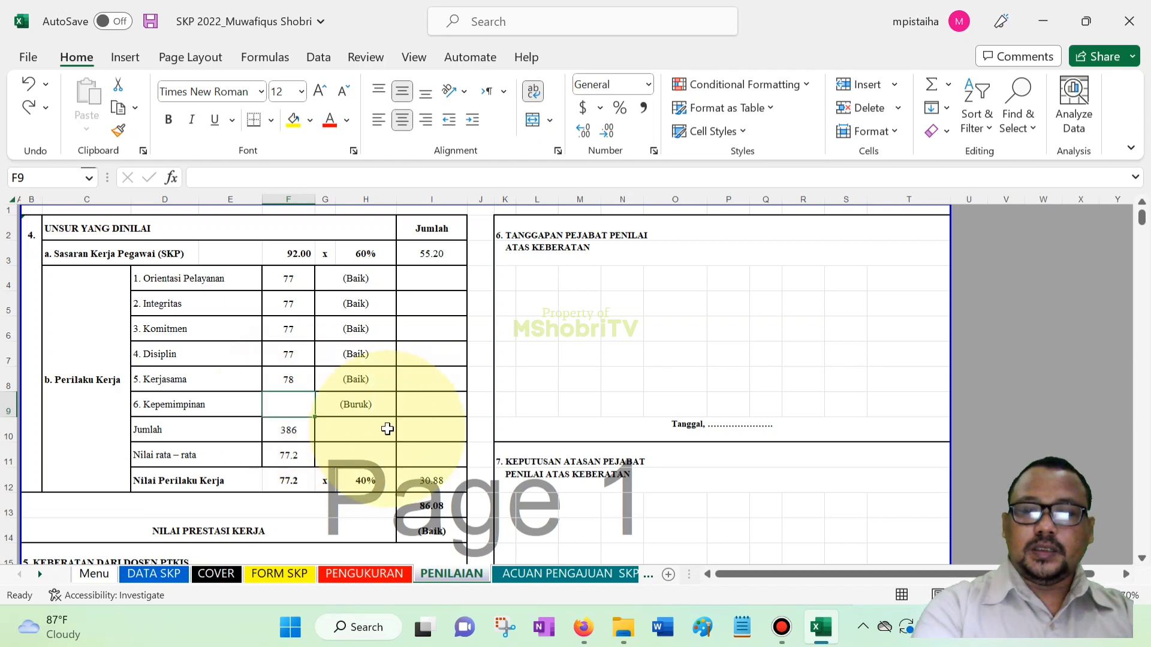
{"action": "type", "text": "78"}
{"action": "key", "text": "Return"}
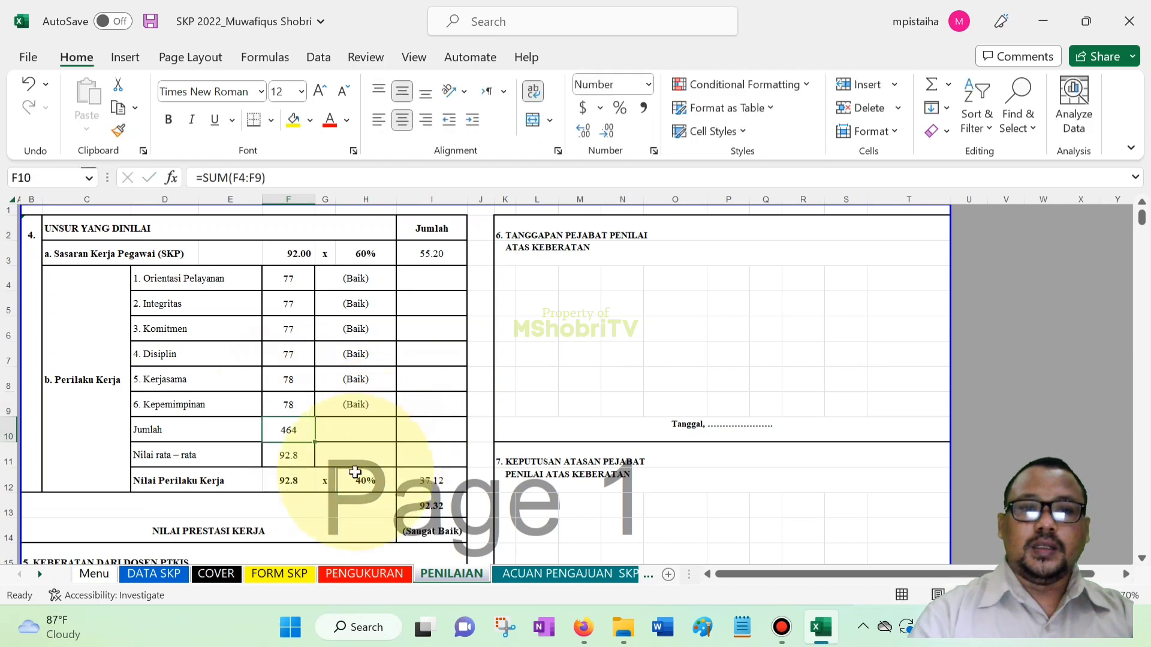
{"action": "left_click", "coordinate": [297, 456]}
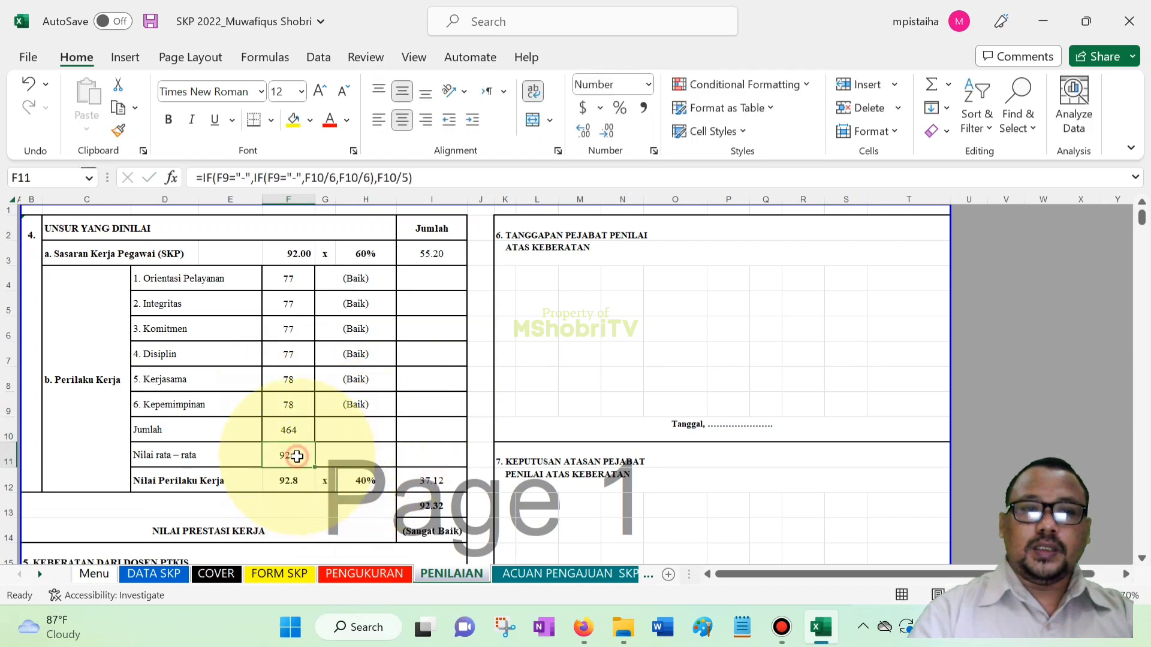
{"action": "left_click", "coordinate": [406, 178]}
{"action": "key", "text": "BackSpace"}
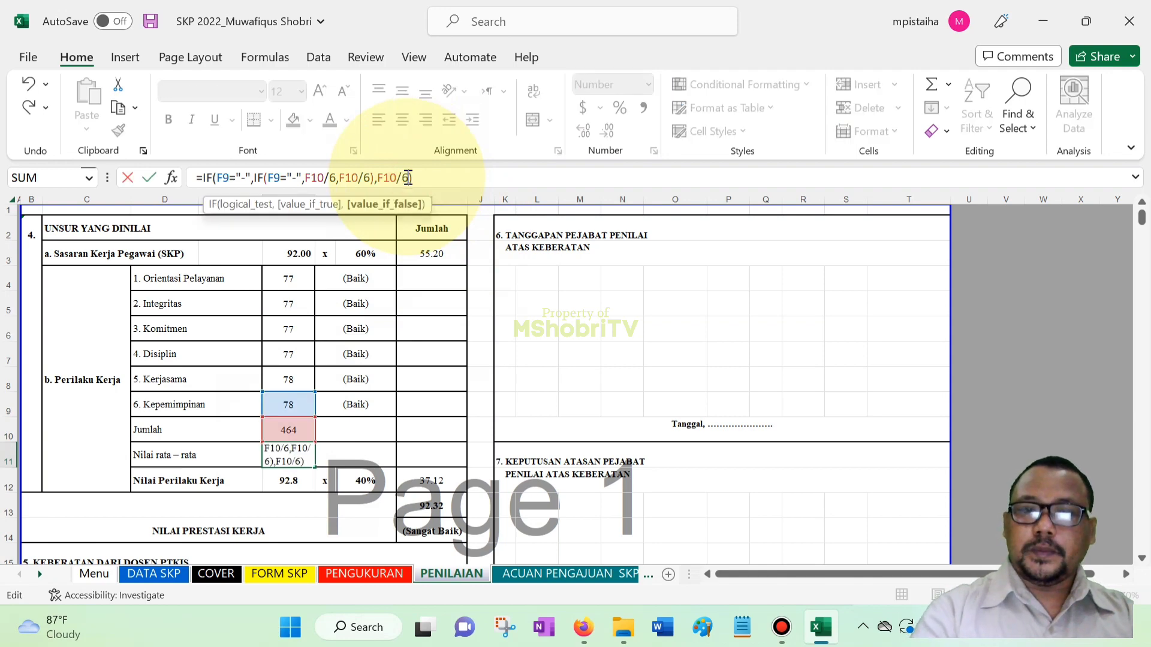
{"action": "type", "text": "6"}
{"action": "key", "text": "Return"}
Deselect the score cells on PENILAIAN and save the workbook
{"action": "left_click", "coordinate": [1073, 379]}
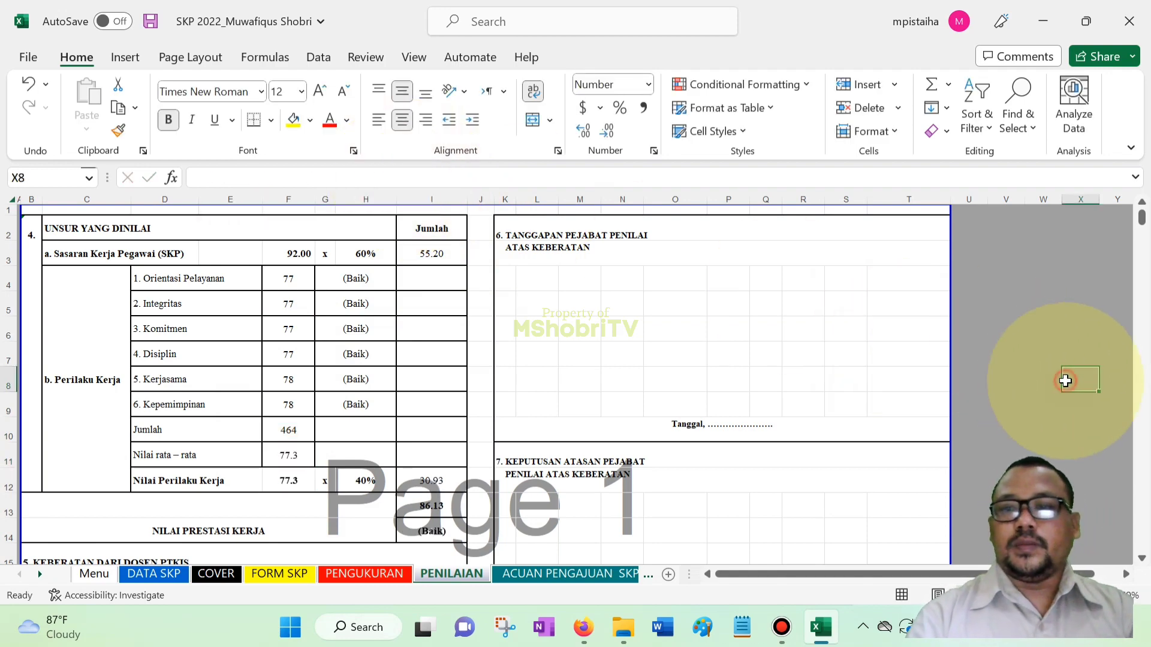
{"action": "left_click_drag", "start_coordinate": [1141, 221], "coordinate": [1142, 204]}
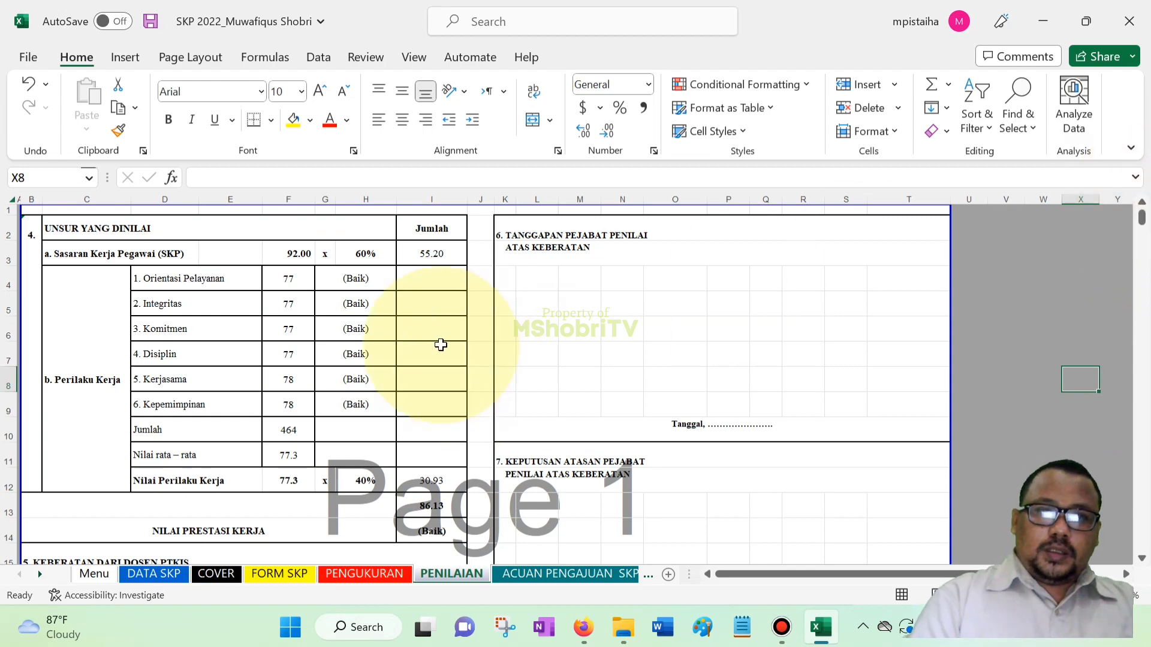
{"action": "left_click", "coordinate": [151, 22]}
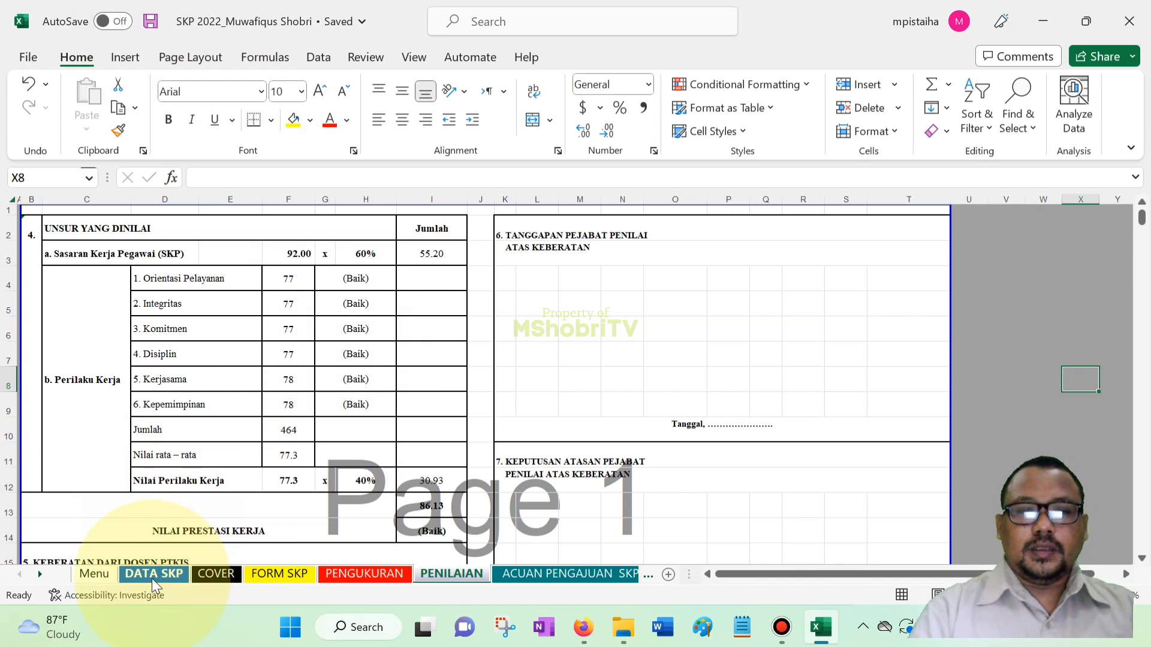
Glance at DATA SKP, and open the print settings for the COVER sheet
{"action": "left_click", "coordinate": [152, 577]}
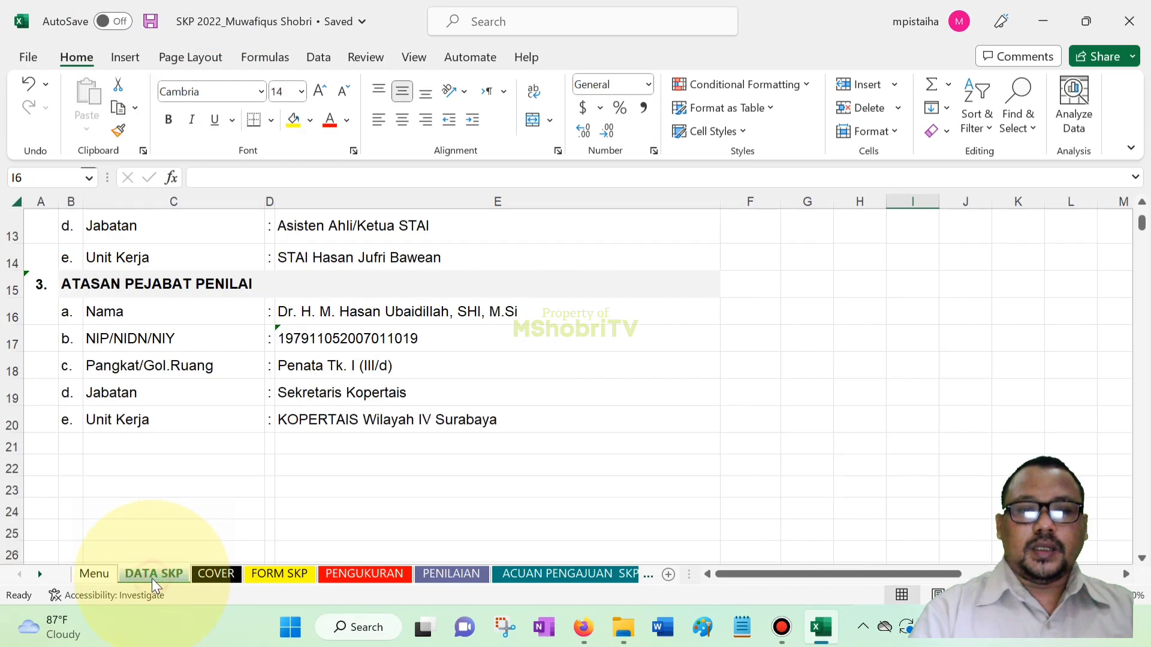
{"action": "left_click", "coordinate": [217, 575]}
{"action": "left_click", "coordinate": [672, 443]}
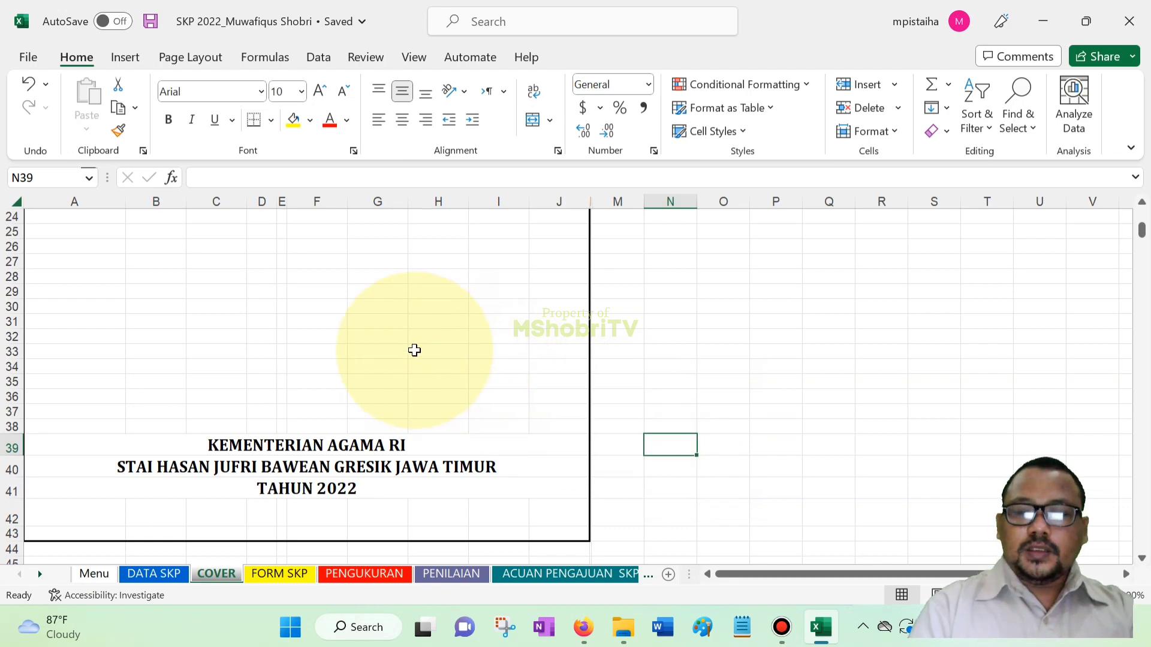
{"action": "left_click", "coordinate": [27, 58]}
{"action": "left_click", "coordinate": [72, 339]}
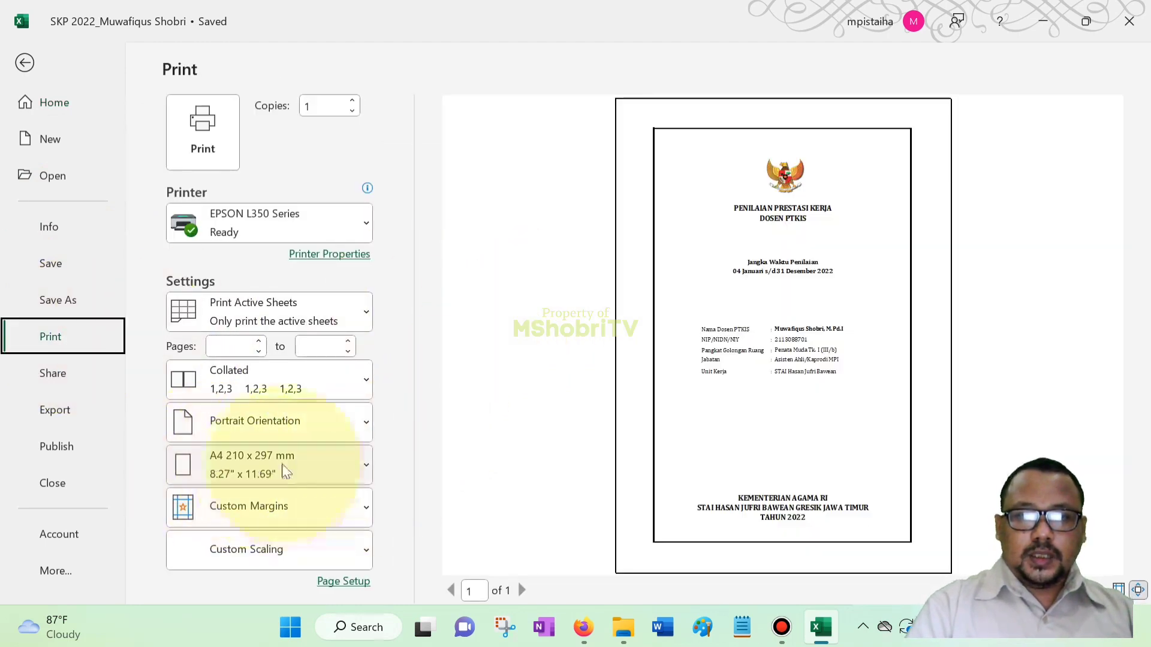
Set the cover's print paper size to Legal 8 1/2 x 14 in
{"action": "left_click", "coordinate": [367, 467]}
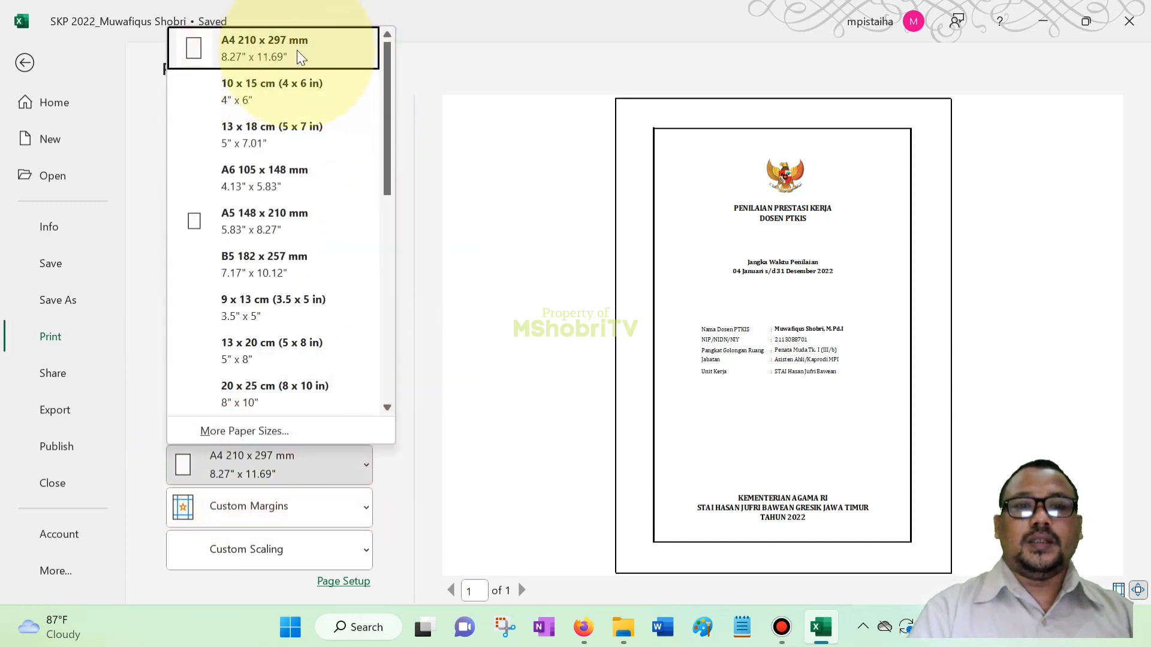
{"action": "left_click", "coordinate": [416, 240]}
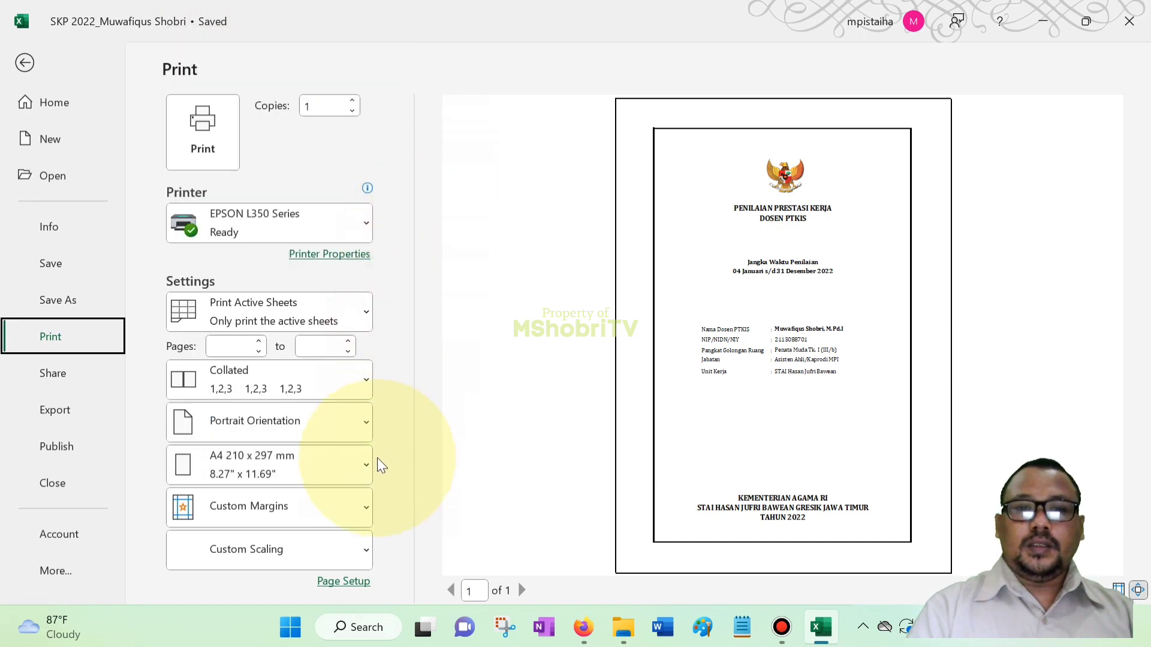
{"action": "left_click", "coordinate": [358, 468]}
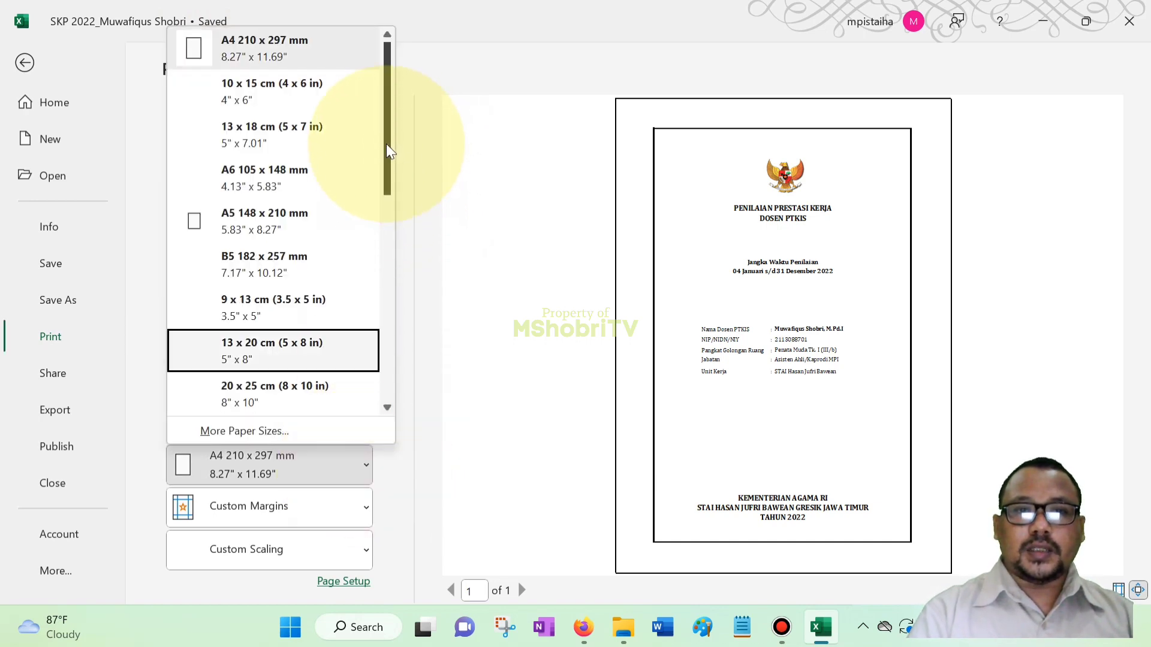
{"action": "left_click_drag", "start_coordinate": [388, 151], "coordinate": [387, 279]}
{"action": "left_click_drag", "start_coordinate": [383, 292], "coordinate": [383, 328]}
{"action": "left_click", "coordinate": [316, 254]}
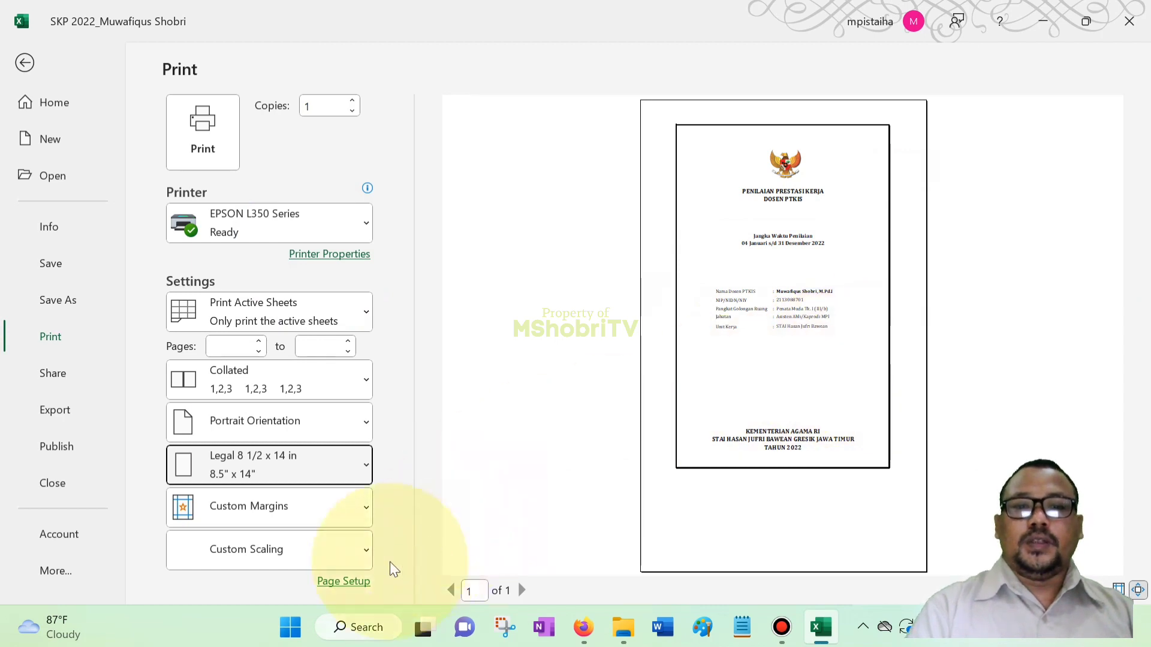
Set the cover's print scaling to 100% of normal size
{"action": "left_click", "coordinate": [345, 584]}
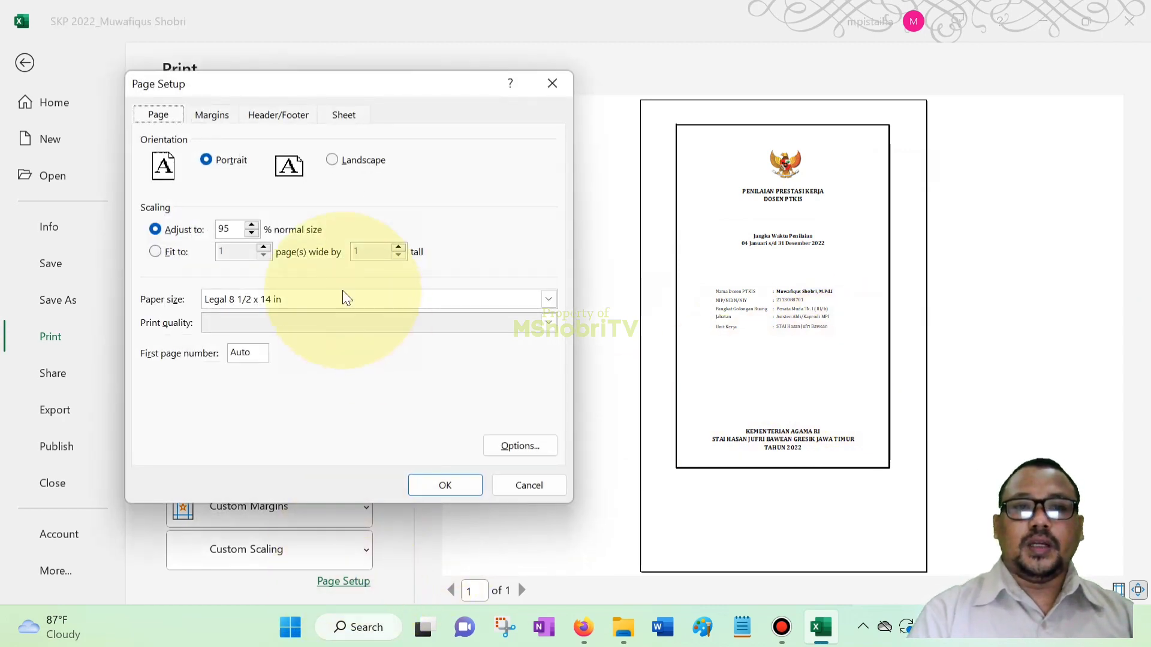
{"action": "left_click", "coordinate": [252, 225]}
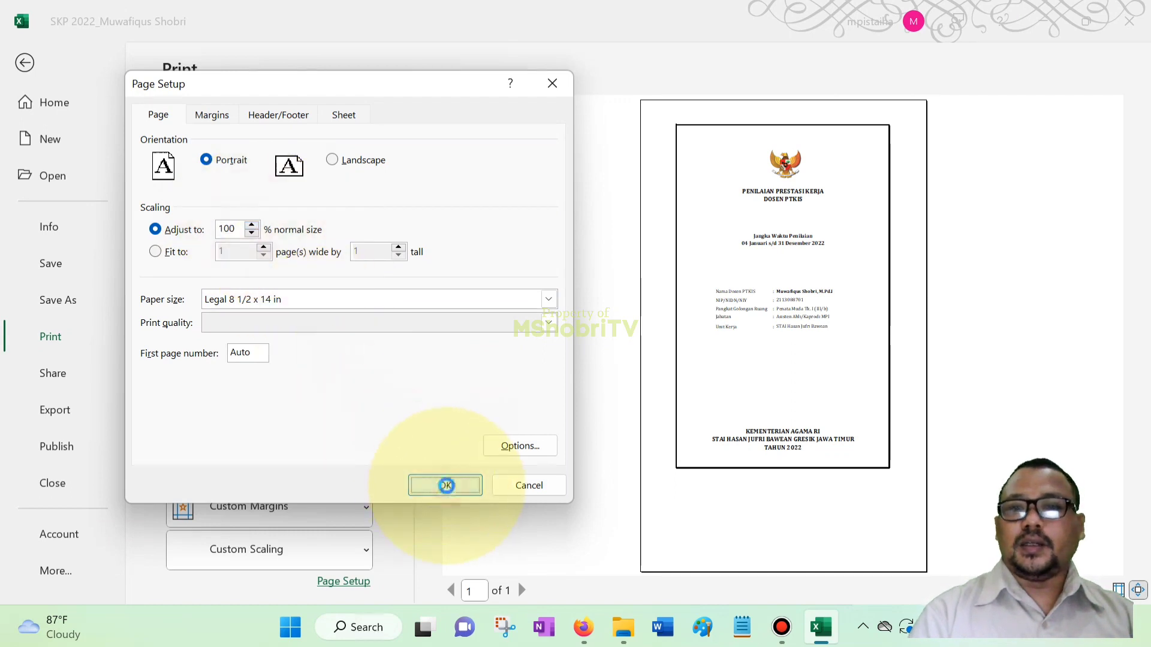
{"action": "left_click", "coordinate": [446, 486]}
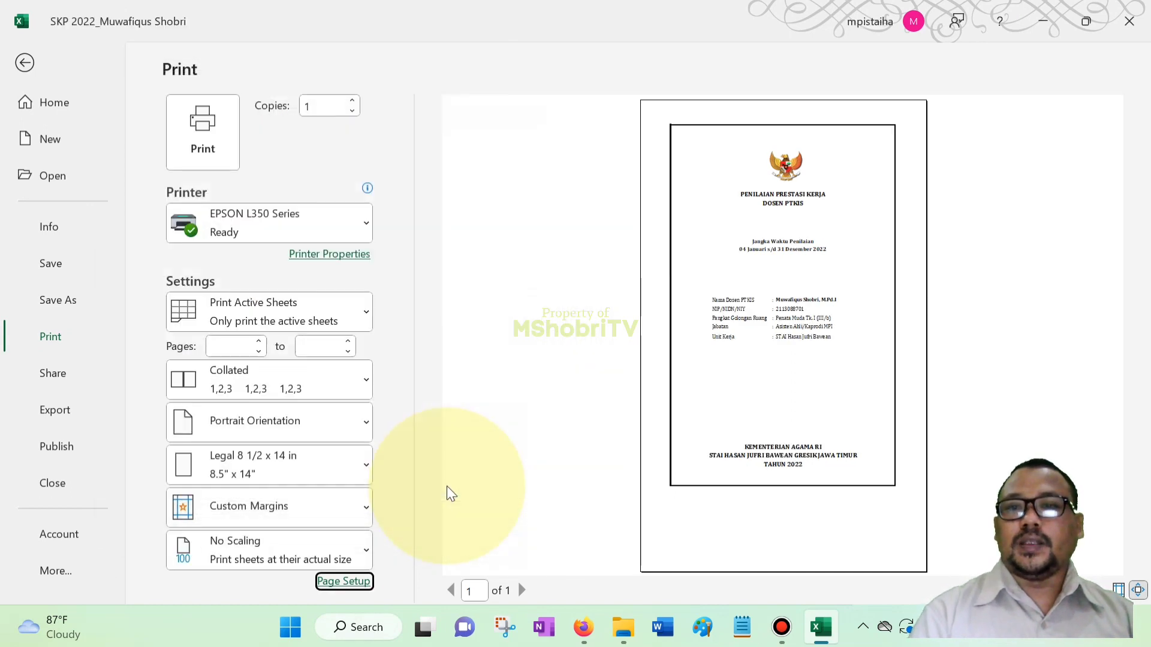
Set the cover's print paper size to A4 210 x 297 mm
{"action": "left_click", "coordinate": [362, 464]}
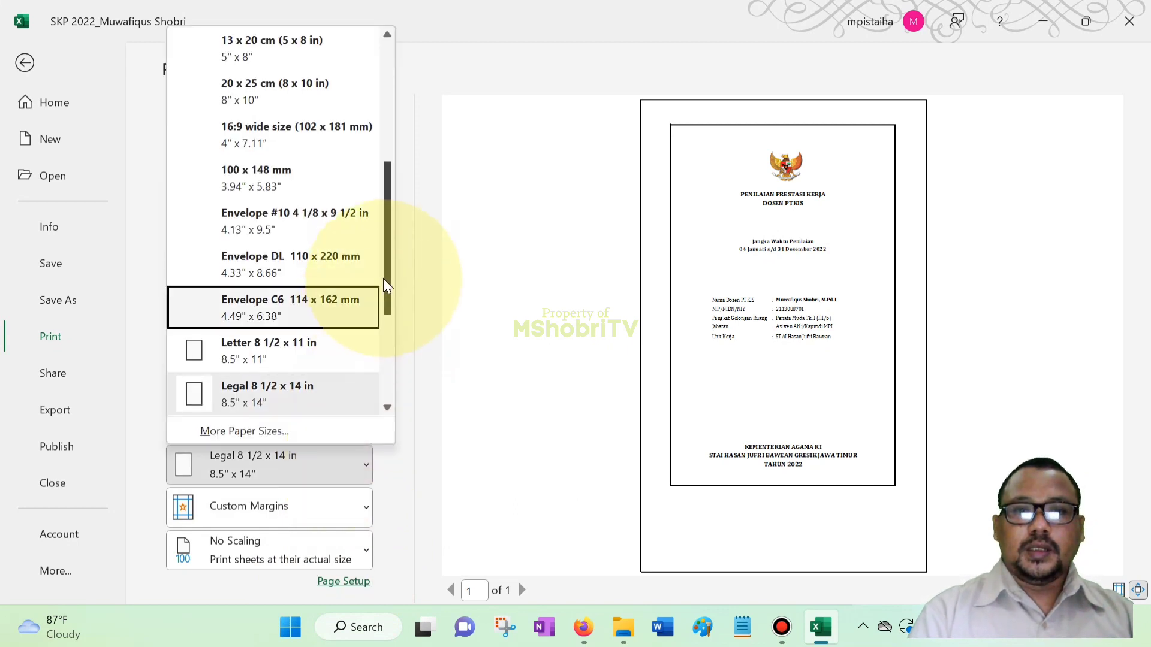
{"action": "left_click_drag", "start_coordinate": [383, 278], "coordinate": [378, 111]}
{"action": "left_click", "coordinate": [286, 49]}
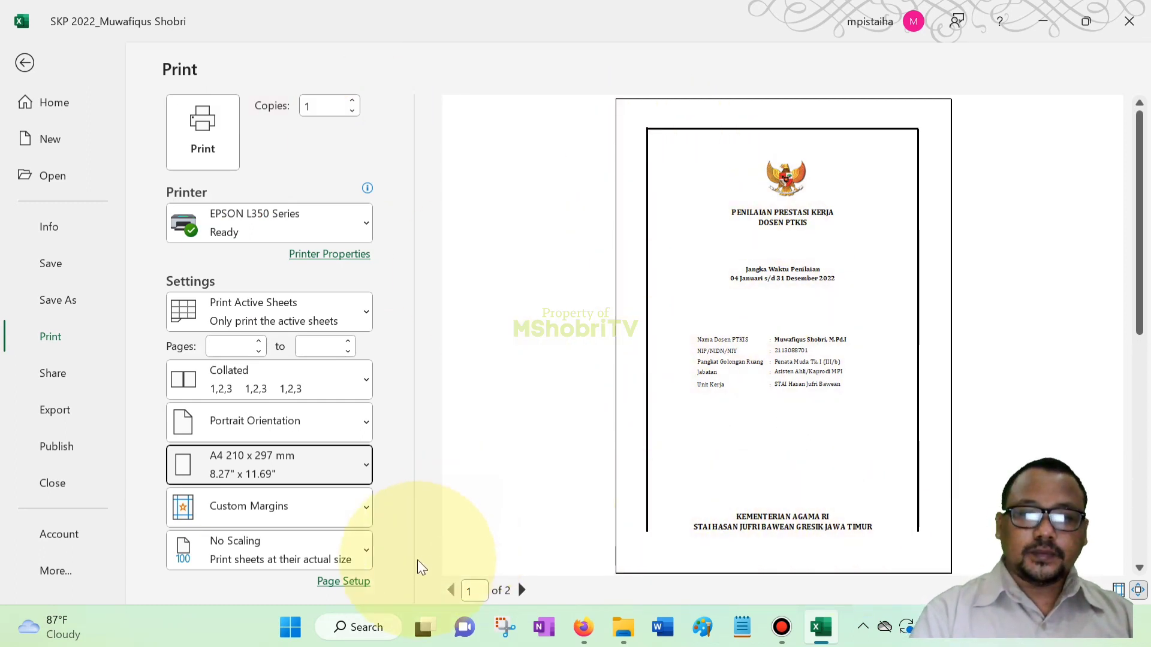
Set the cover's print scaling to 95% and center it horizontally and vertically on the page
{"action": "left_click", "coordinate": [343, 587]}
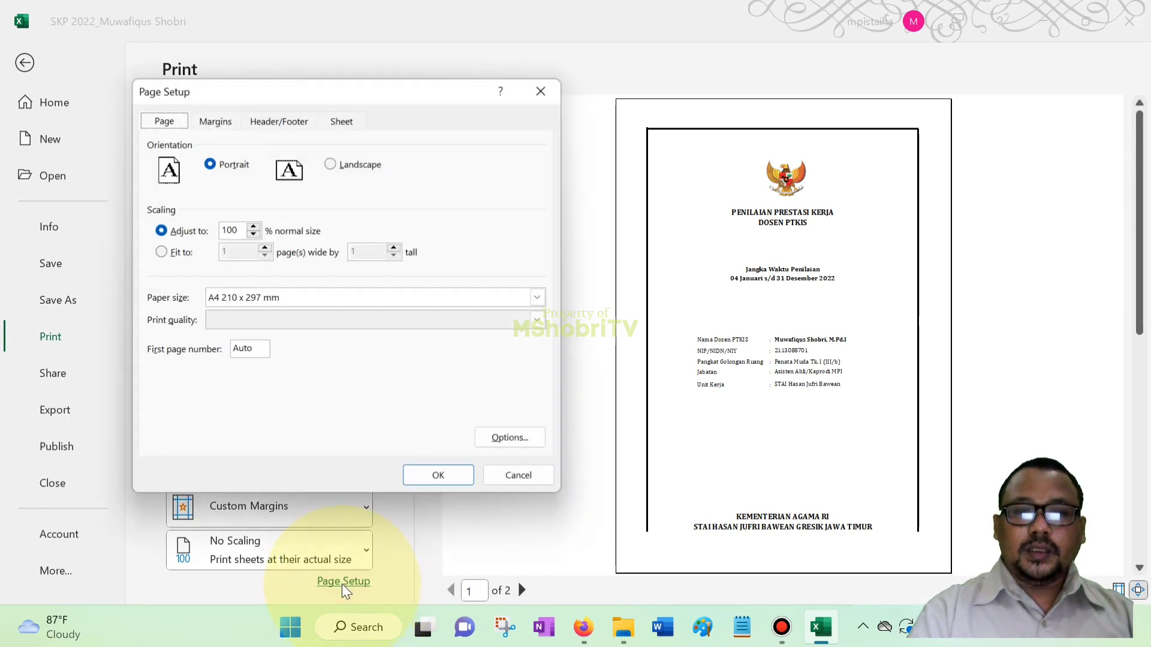
{"action": "left_click", "coordinate": [253, 233]}
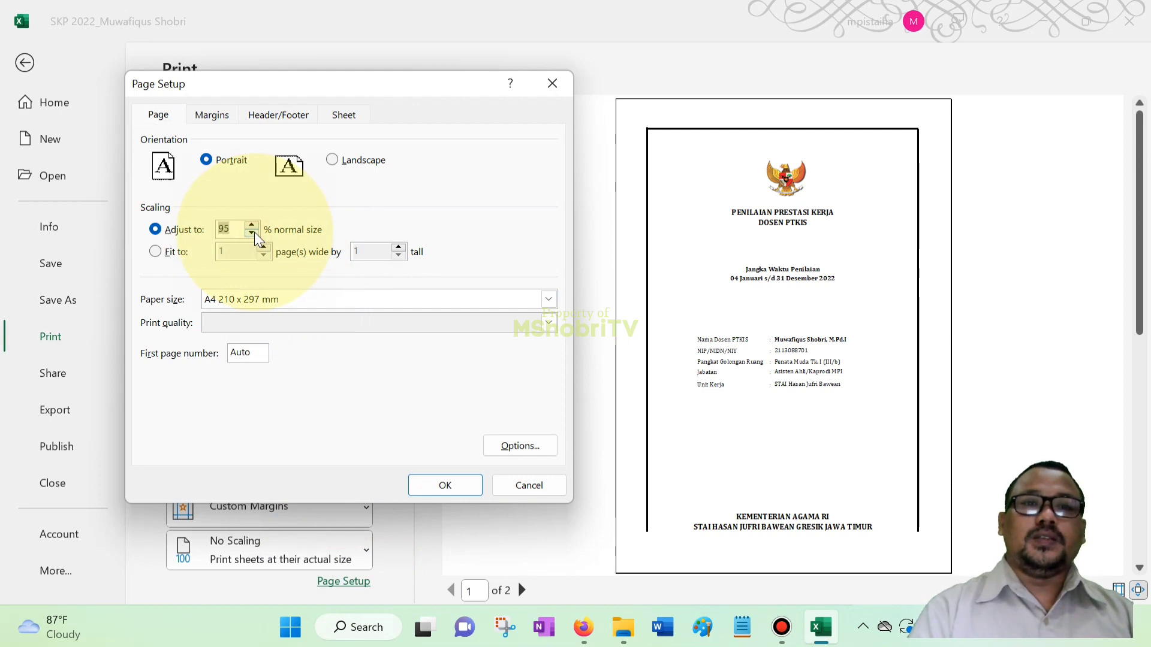
{"action": "left_click", "coordinate": [218, 116]}
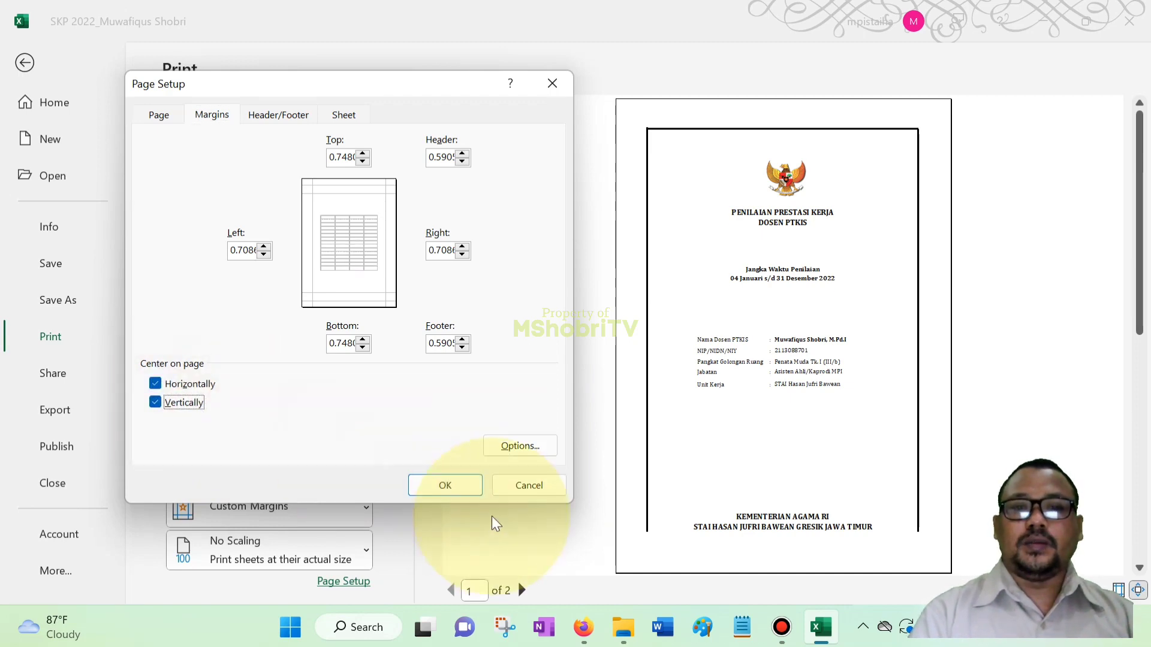
{"action": "left_click", "coordinate": [451, 485]}
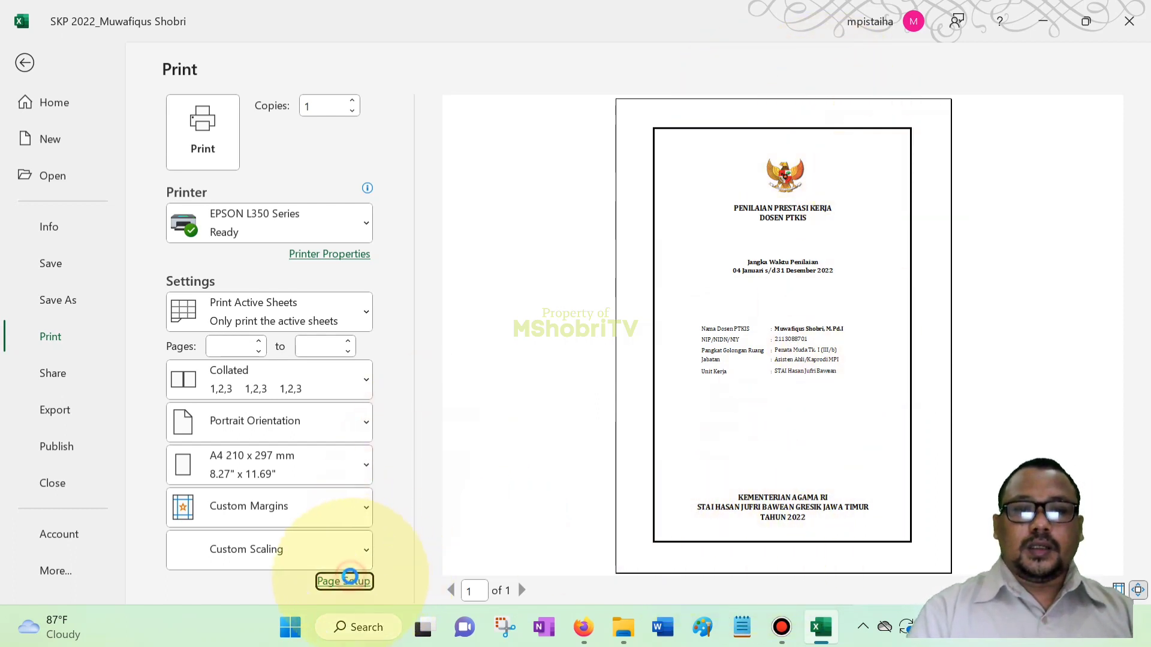
Review the cover's scaling and centering in its page setup, and return to the worksheet
{"action": "left_click", "coordinate": [351, 579]}
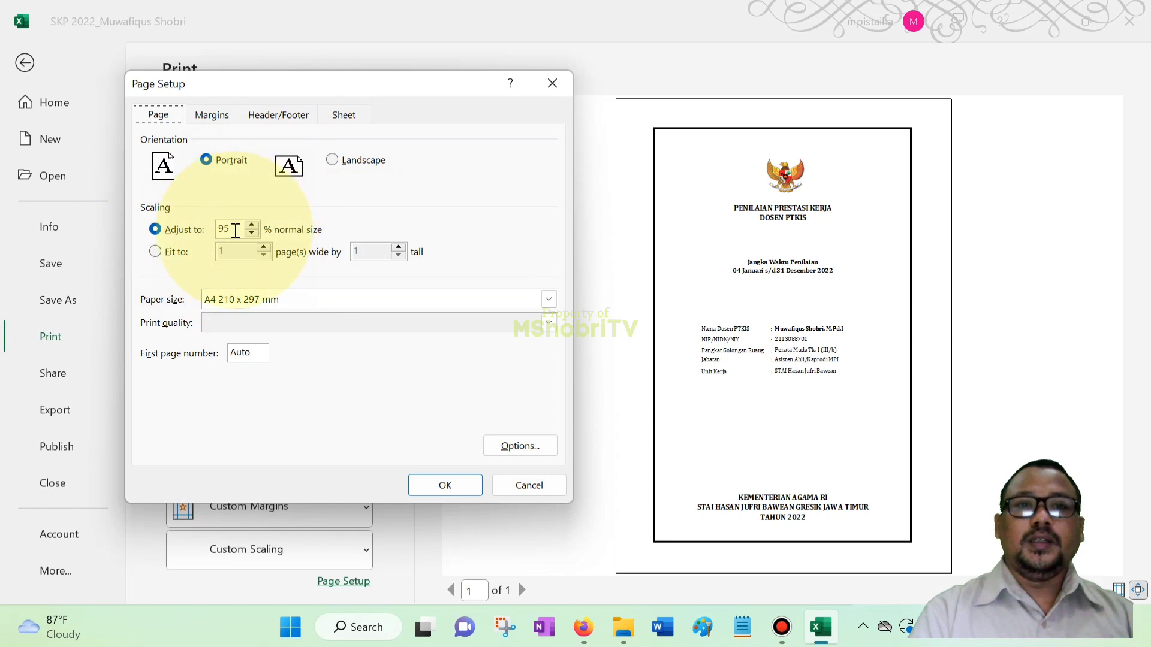
{"action": "left_click", "coordinate": [213, 118]}
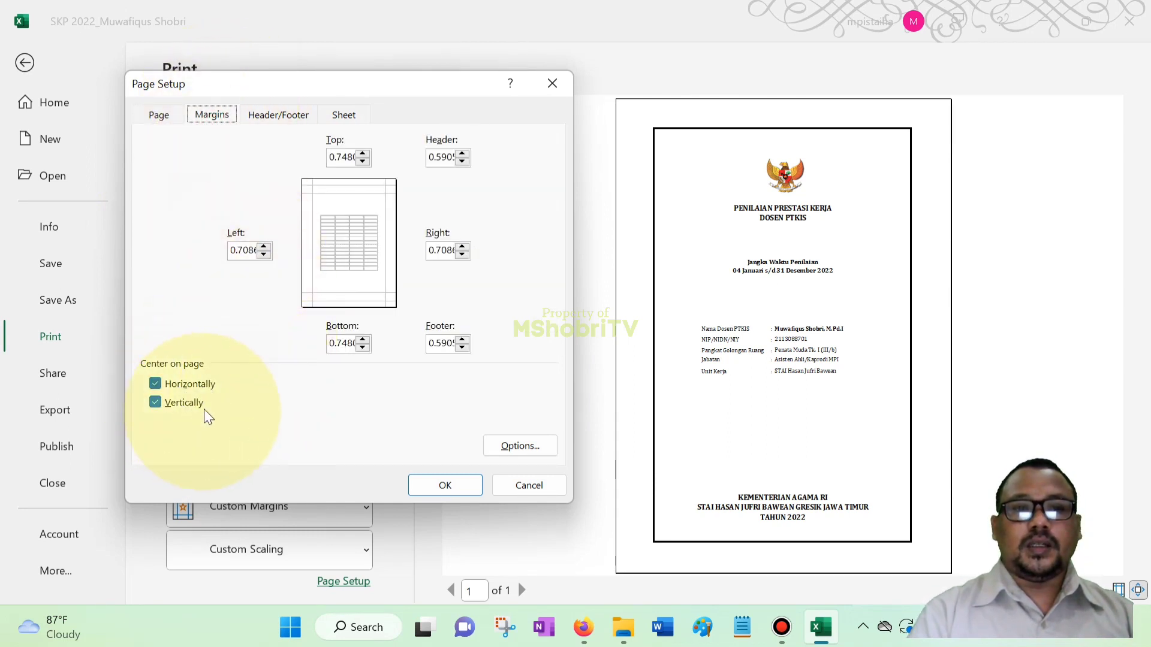
{"action": "left_click", "coordinate": [442, 488]}
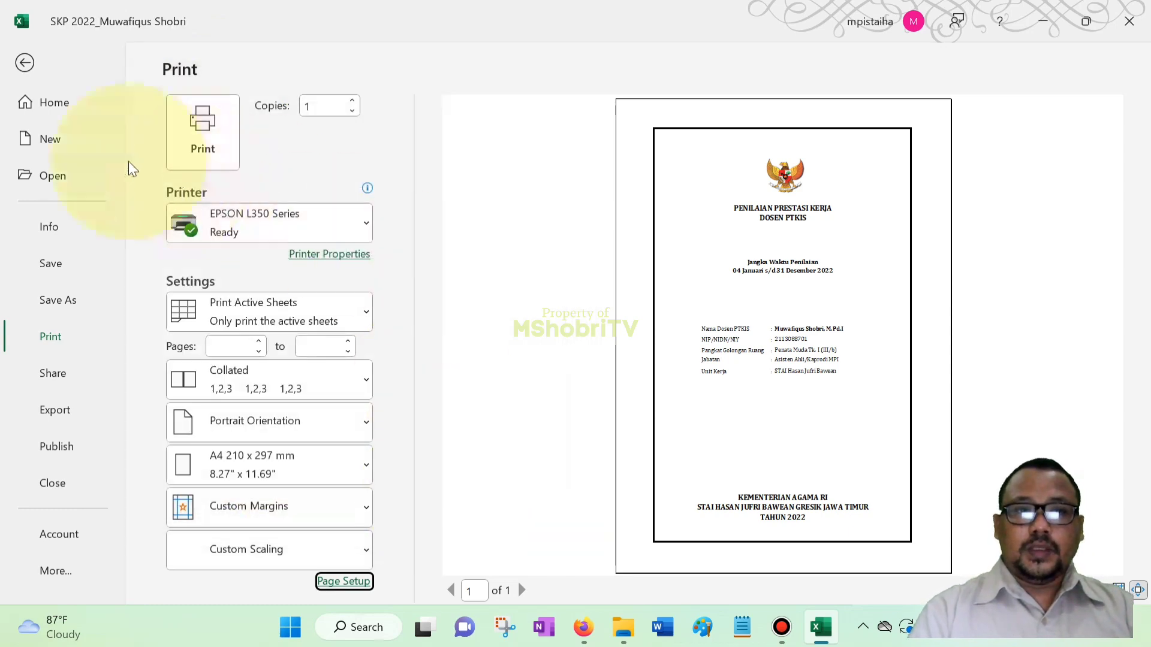
{"action": "left_click", "coordinate": [20, 61]}
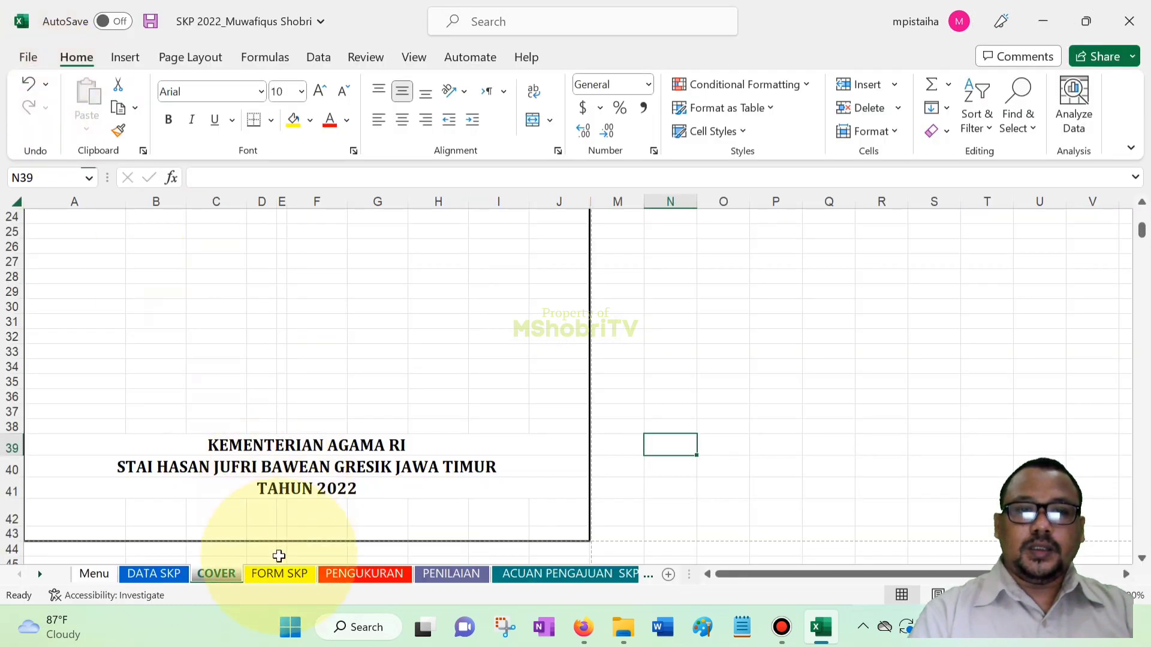
Open the print settings for the FORM SKP sheet and check its paper size
{"action": "left_click", "coordinate": [278, 577]}
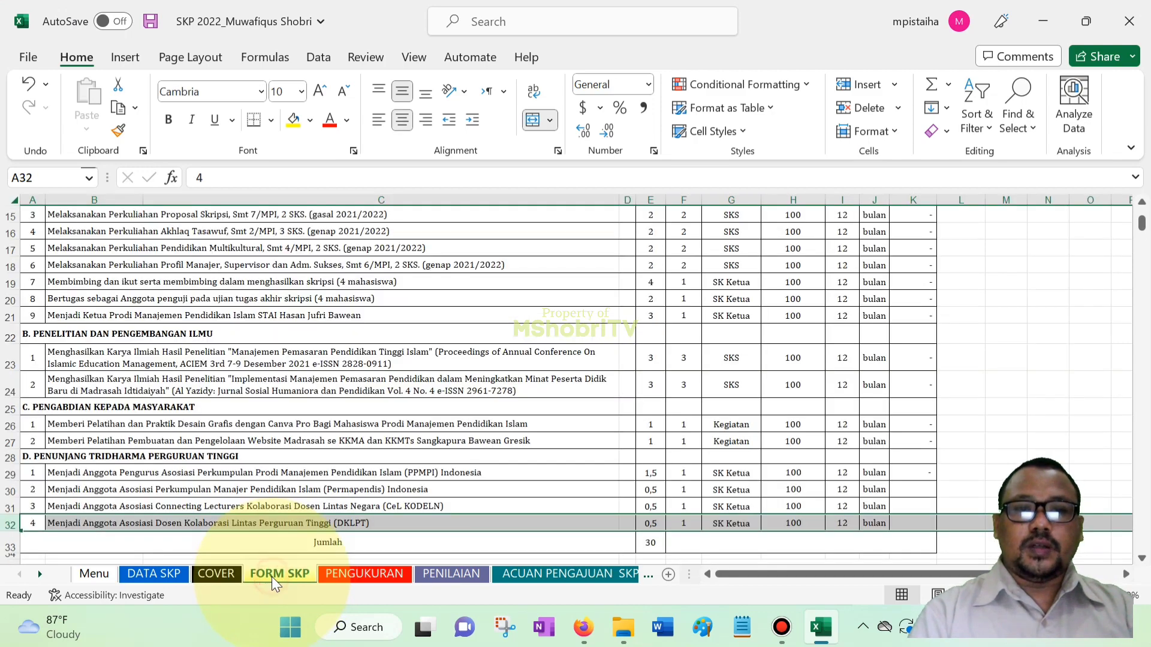
{"action": "left_click", "coordinate": [29, 58]}
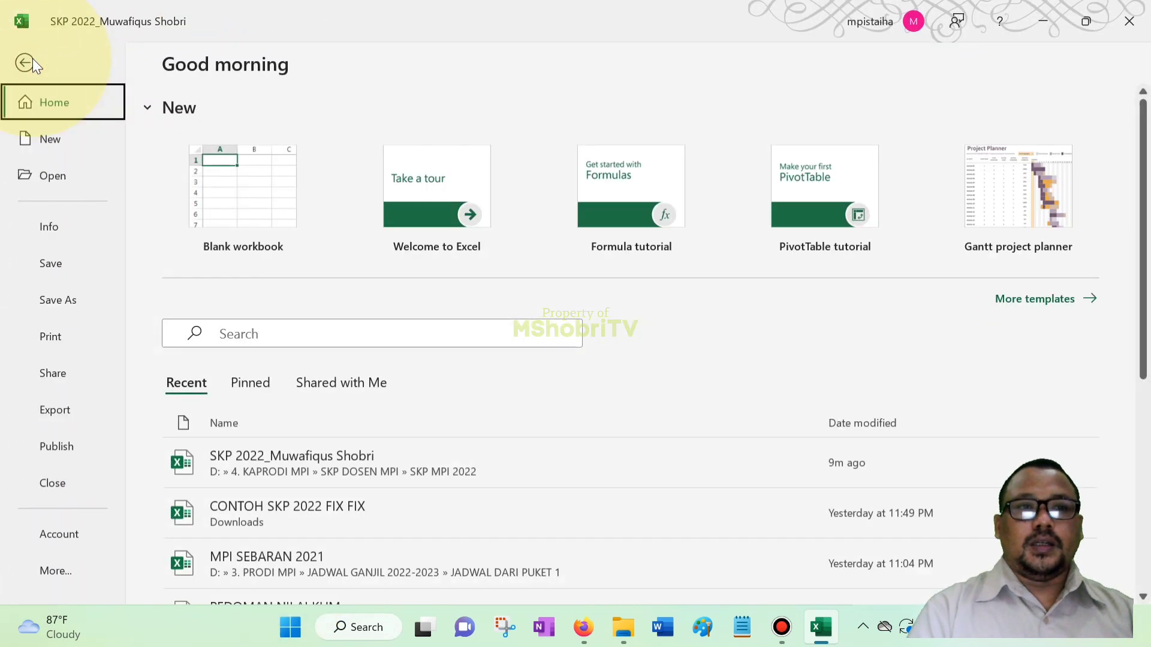
{"action": "left_click", "coordinate": [52, 338]}
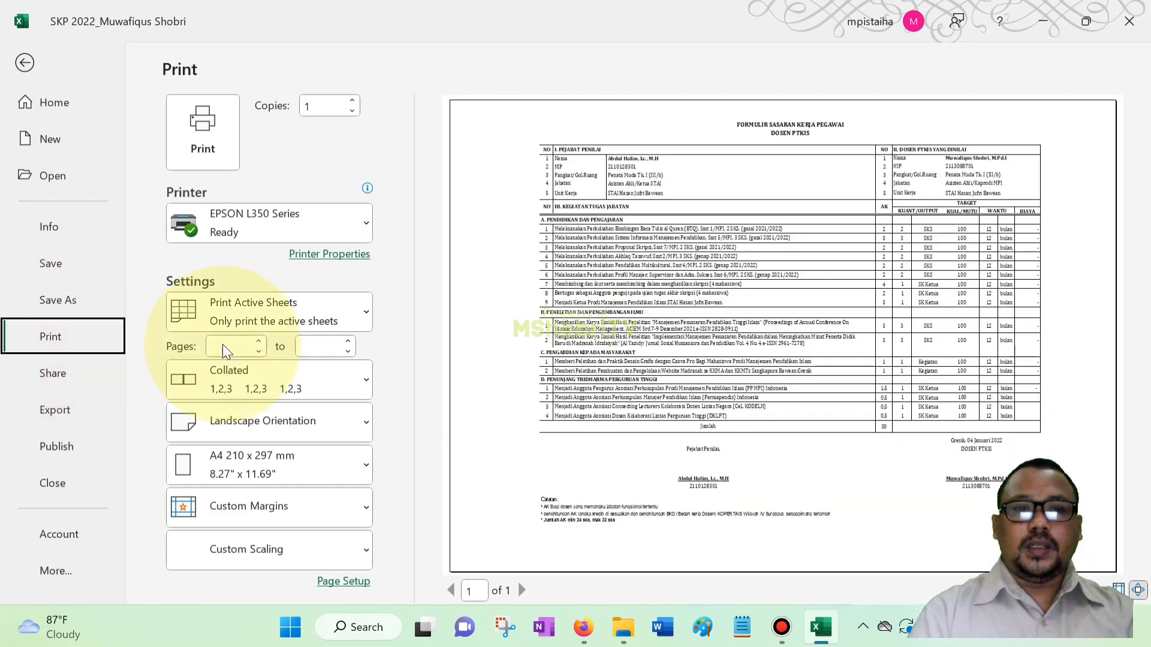
{"action": "left_click", "coordinate": [362, 465]}
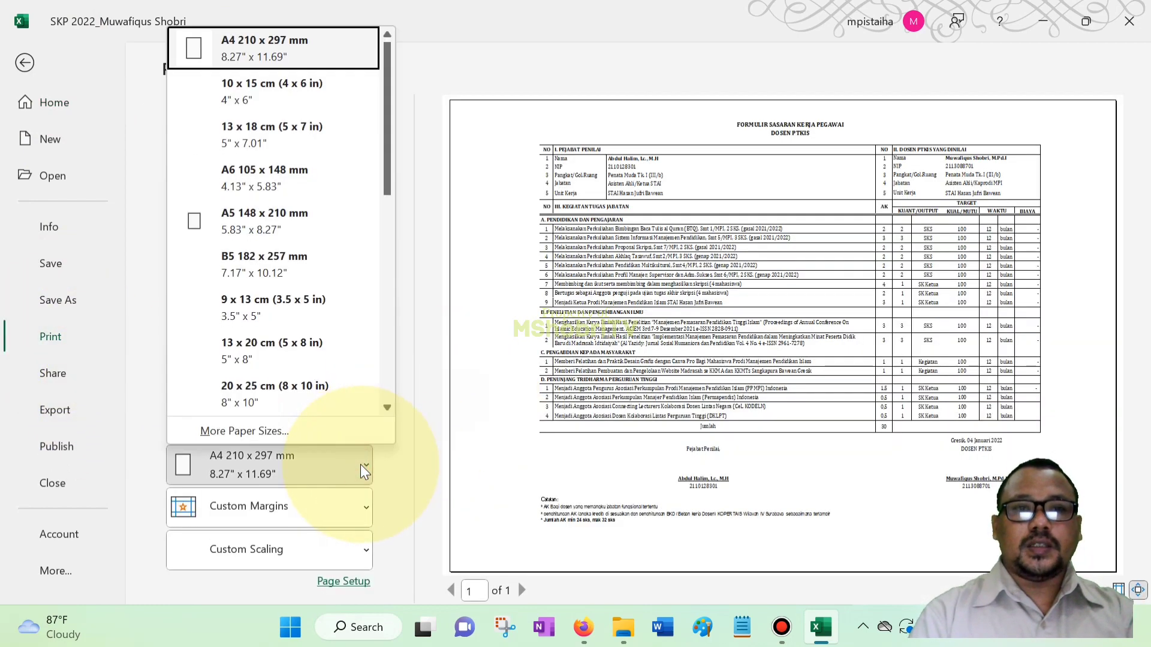
{"action": "left_click", "coordinate": [361, 465]}
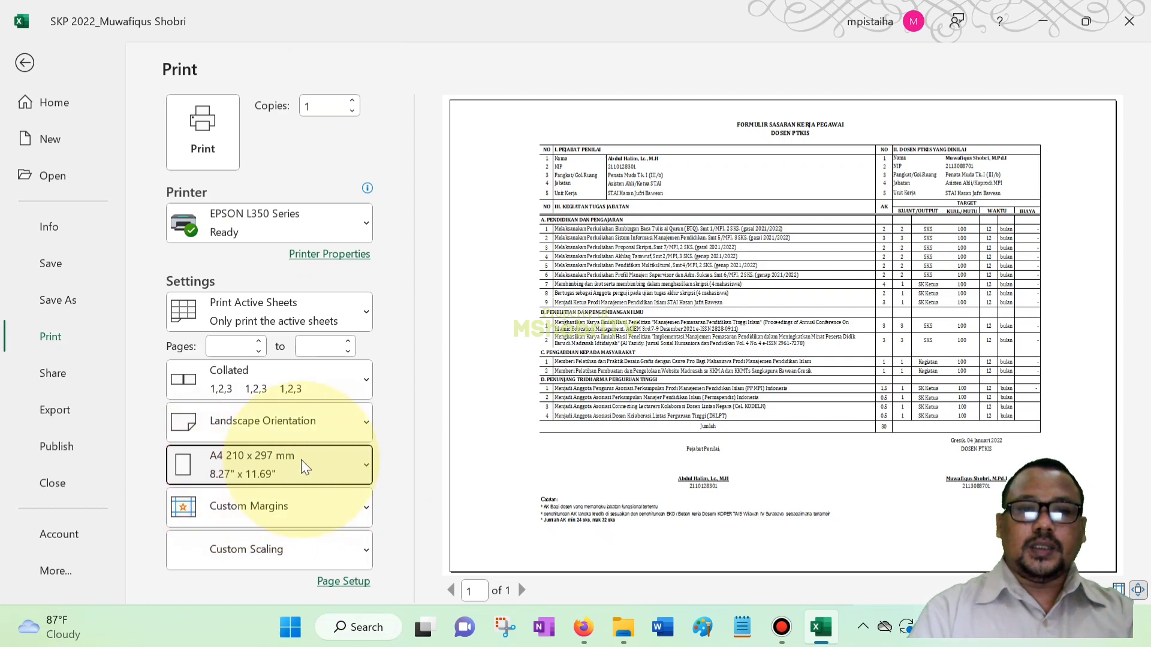
Set the FORM SKP sheet's print scaling to 70% of normal size
{"action": "left_click", "coordinate": [343, 582]}
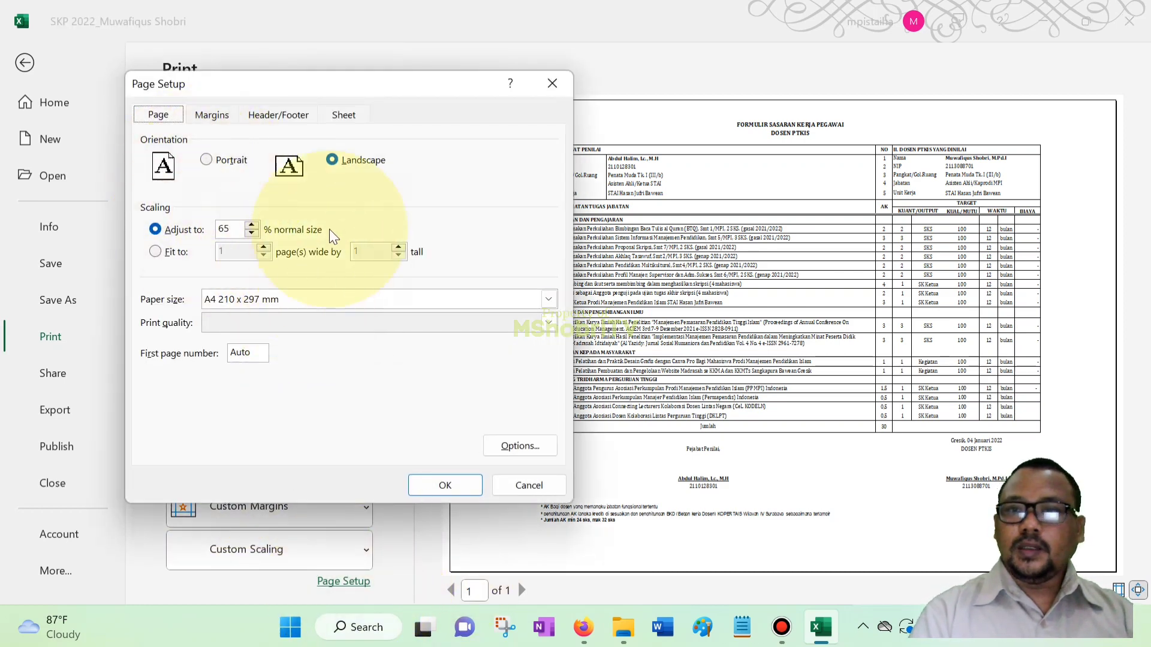
{"action": "left_click", "coordinate": [252, 225]}
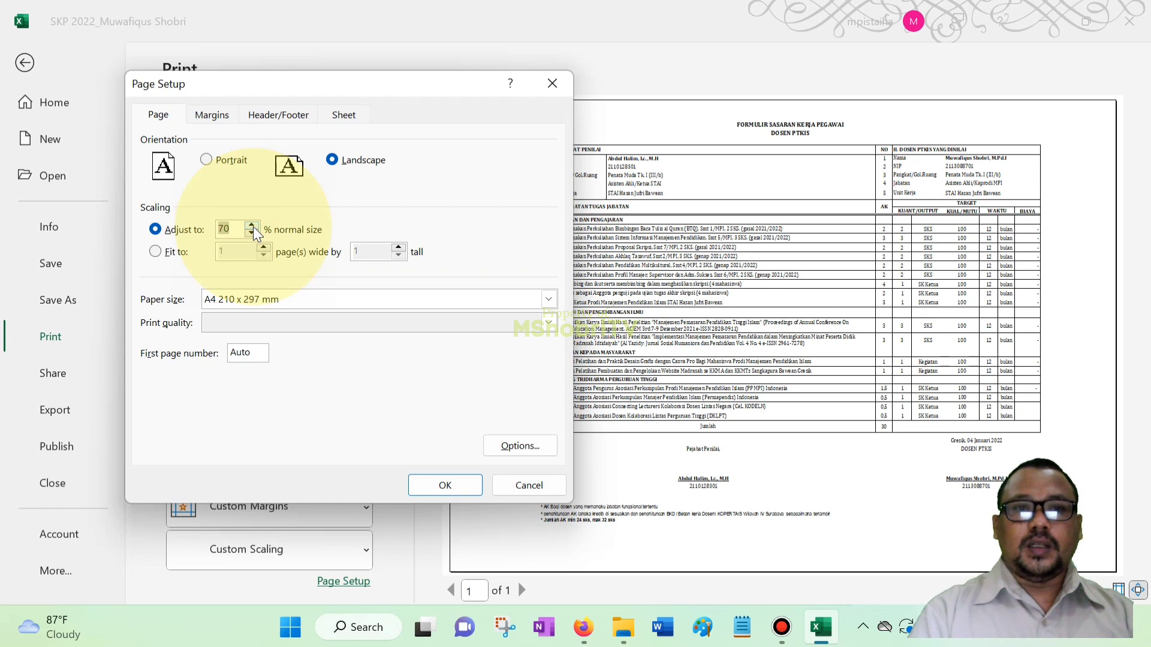
{"action": "left_click", "coordinate": [446, 483]}
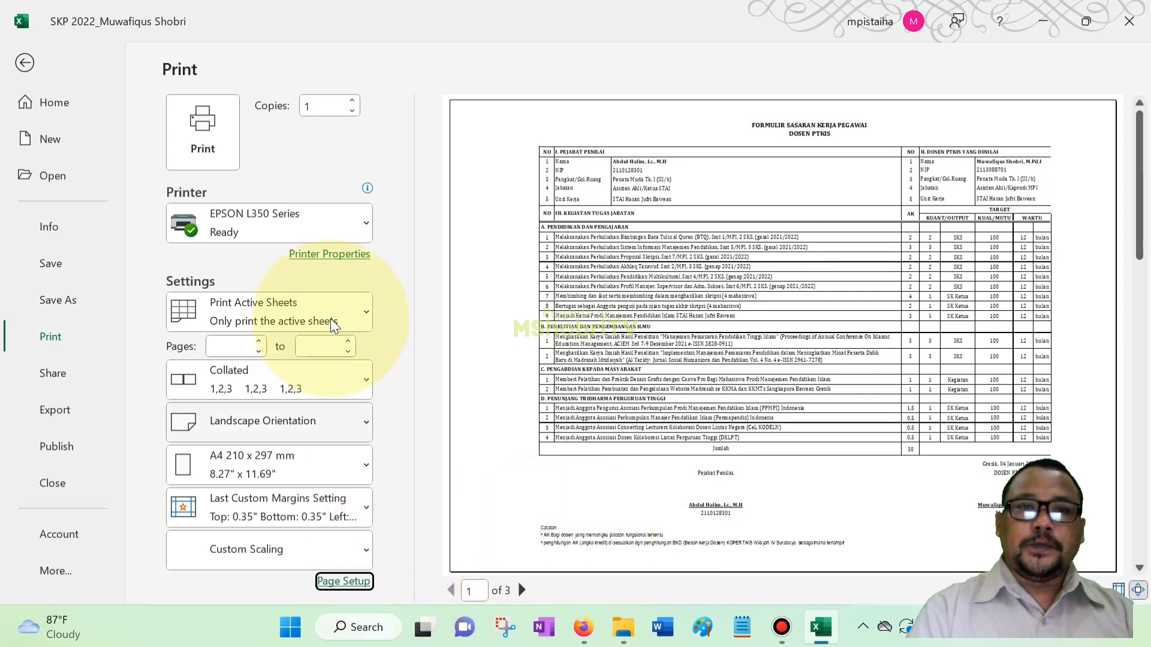
Center the FORM SKP printout horizontally and vertically on the page
{"action": "left_click", "coordinate": [346, 582]}
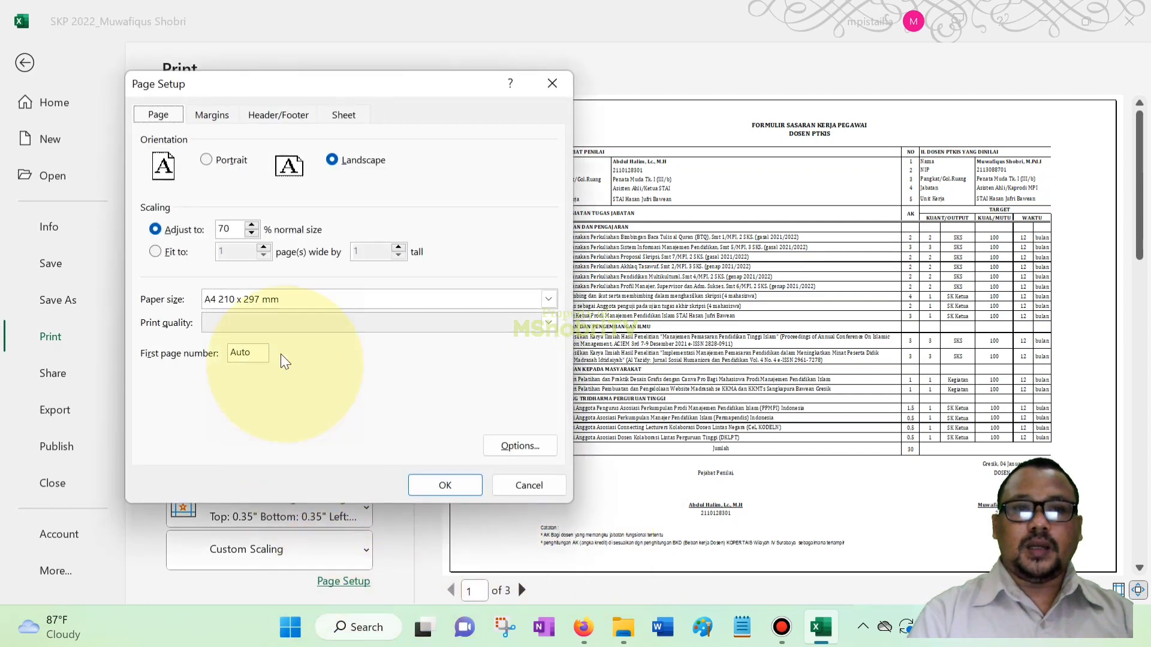
{"action": "left_click", "coordinate": [216, 113]}
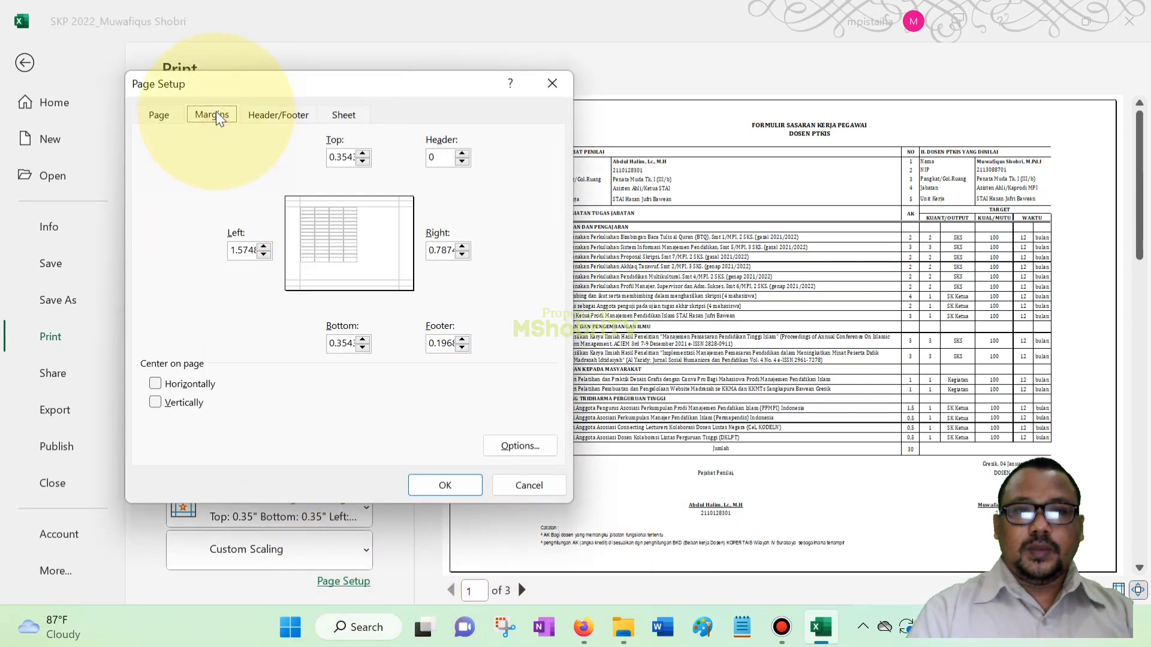
{"action": "left_click", "coordinate": [192, 383]}
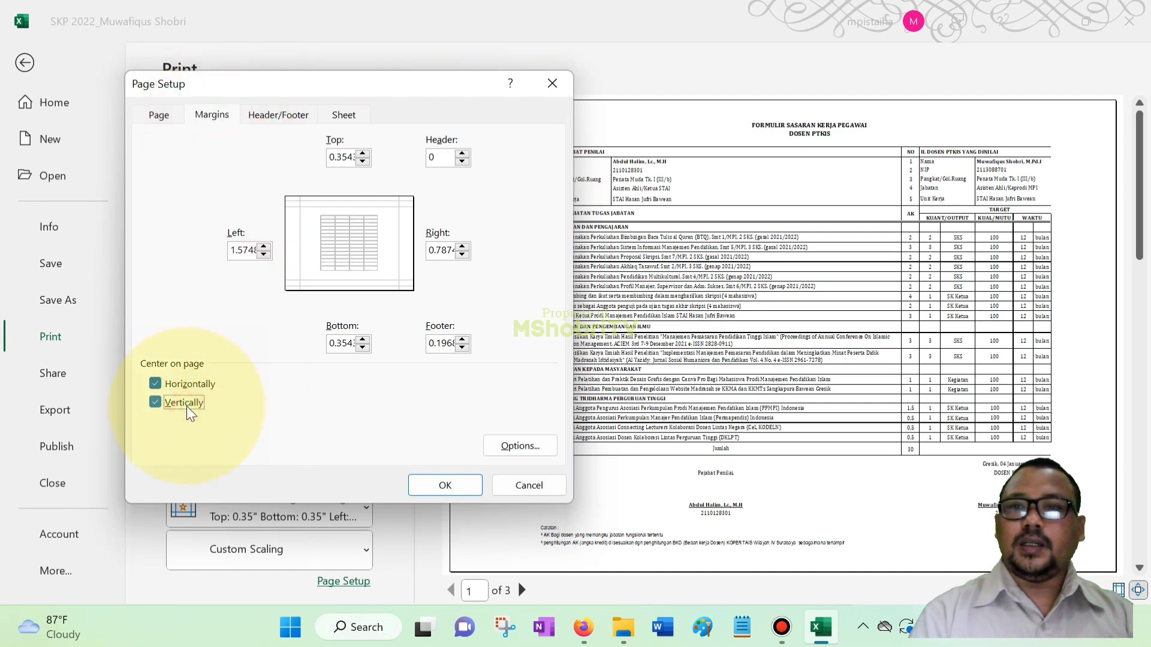
{"action": "left_click", "coordinate": [444, 485]}
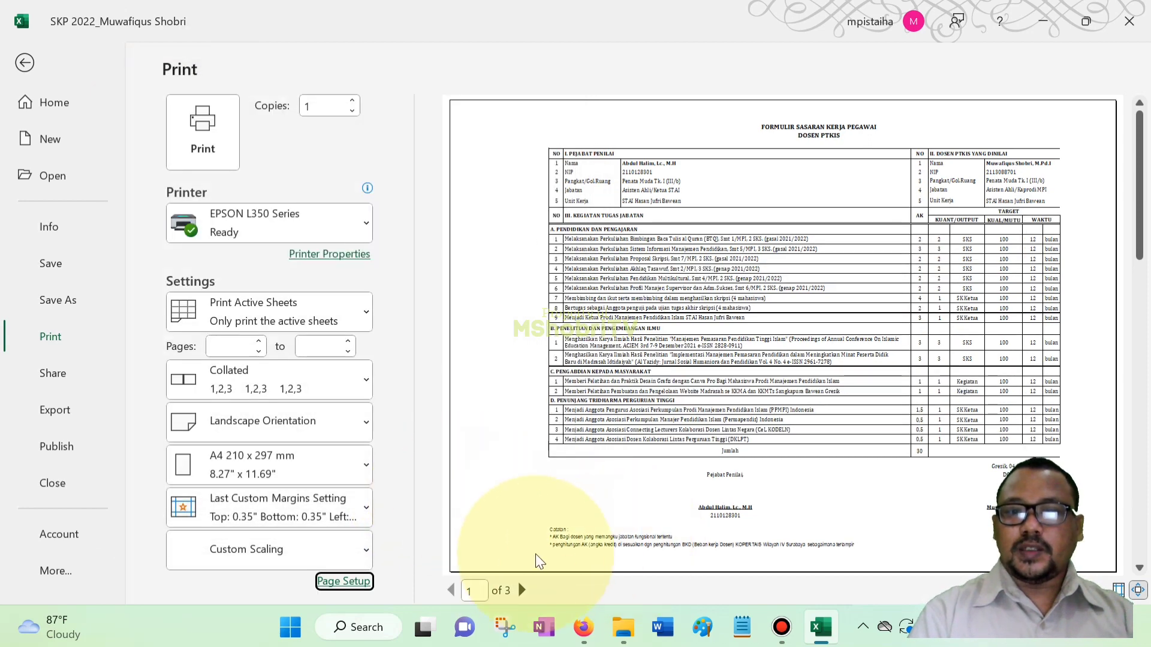
Set the FORM SKP sheet's print scaling to 65% of normal size and return to the worksheet
{"action": "left_click", "coordinate": [355, 581]}
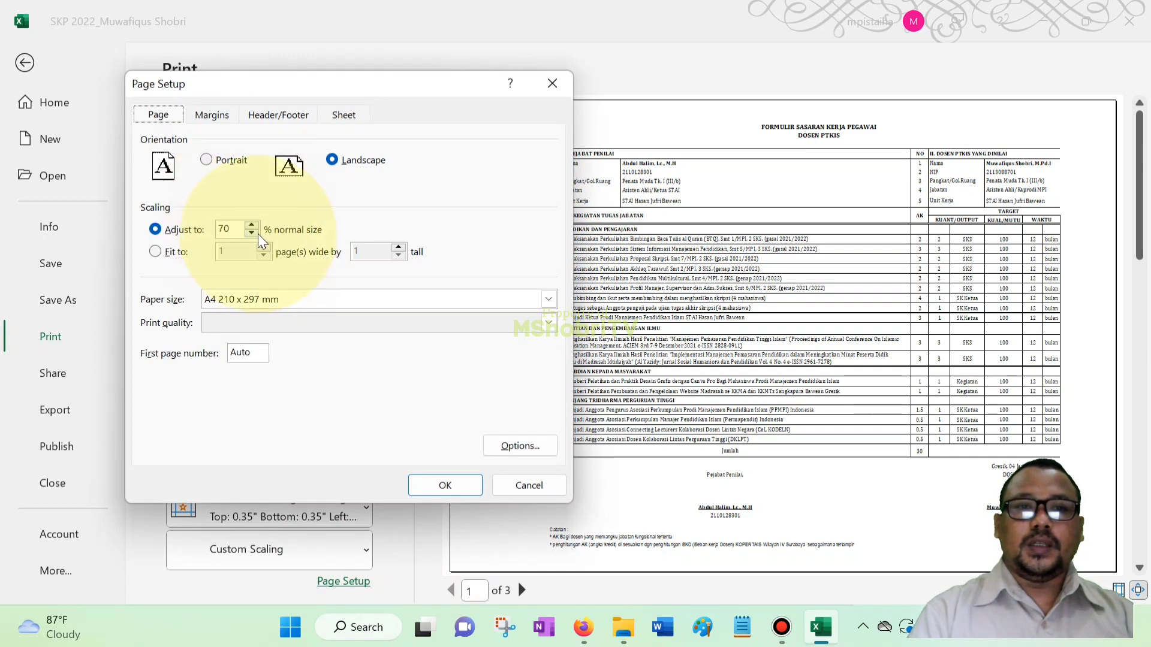
{"action": "left_click", "coordinate": [252, 232]}
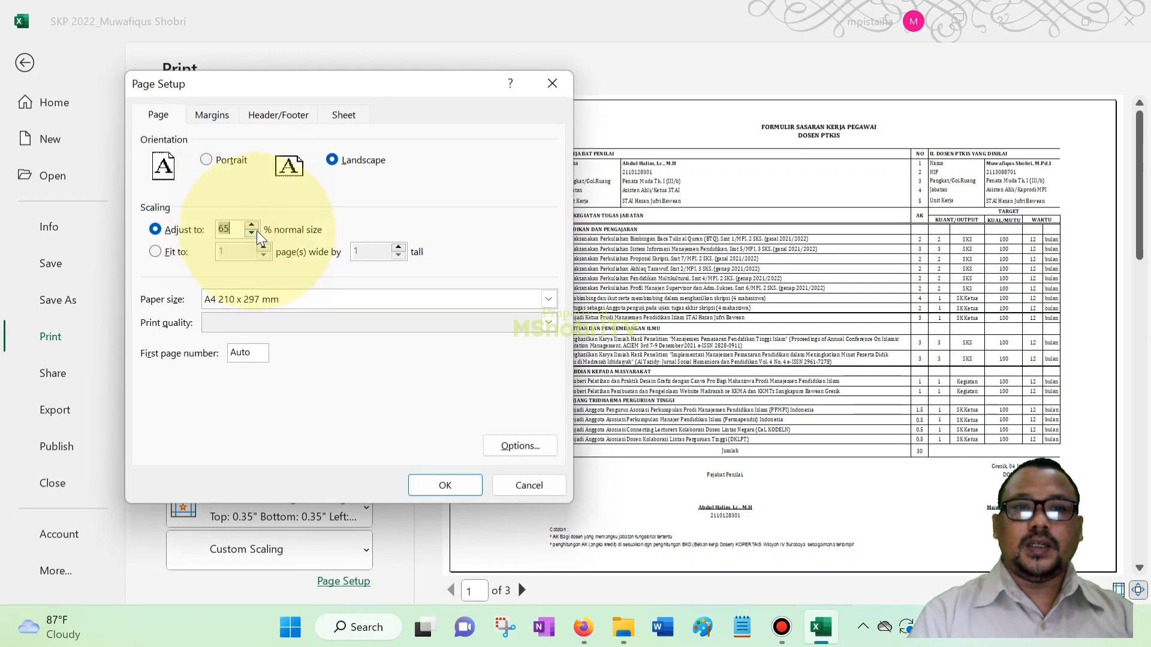
{"action": "left_click", "coordinate": [447, 485]}
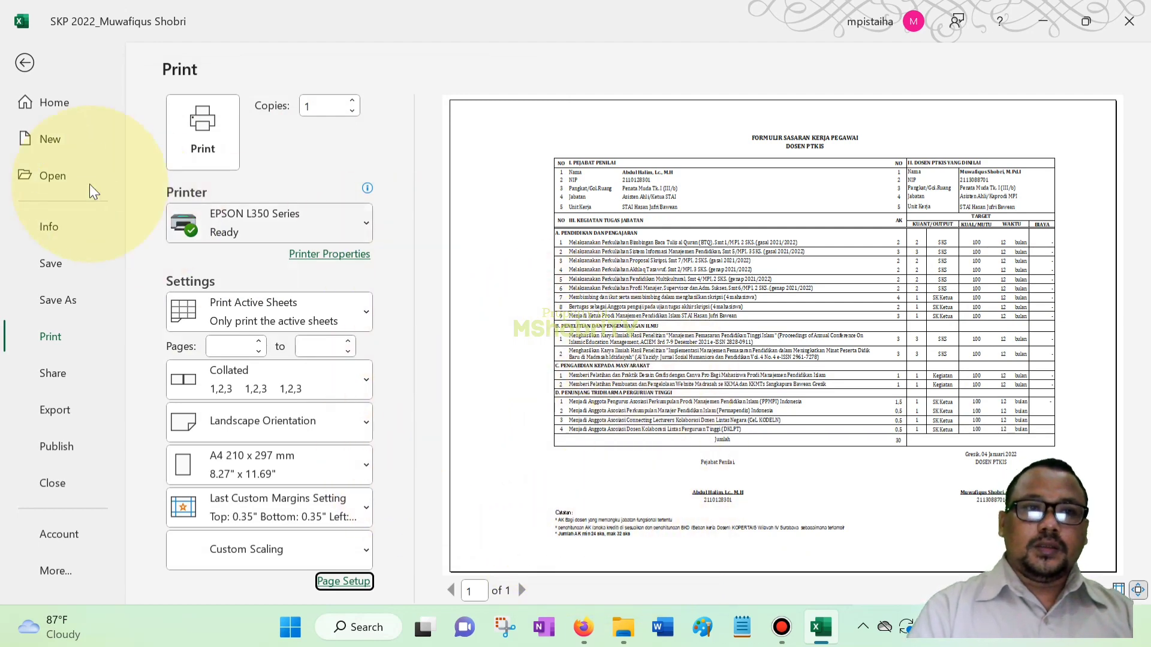
{"action": "left_click", "coordinate": [25, 64]}
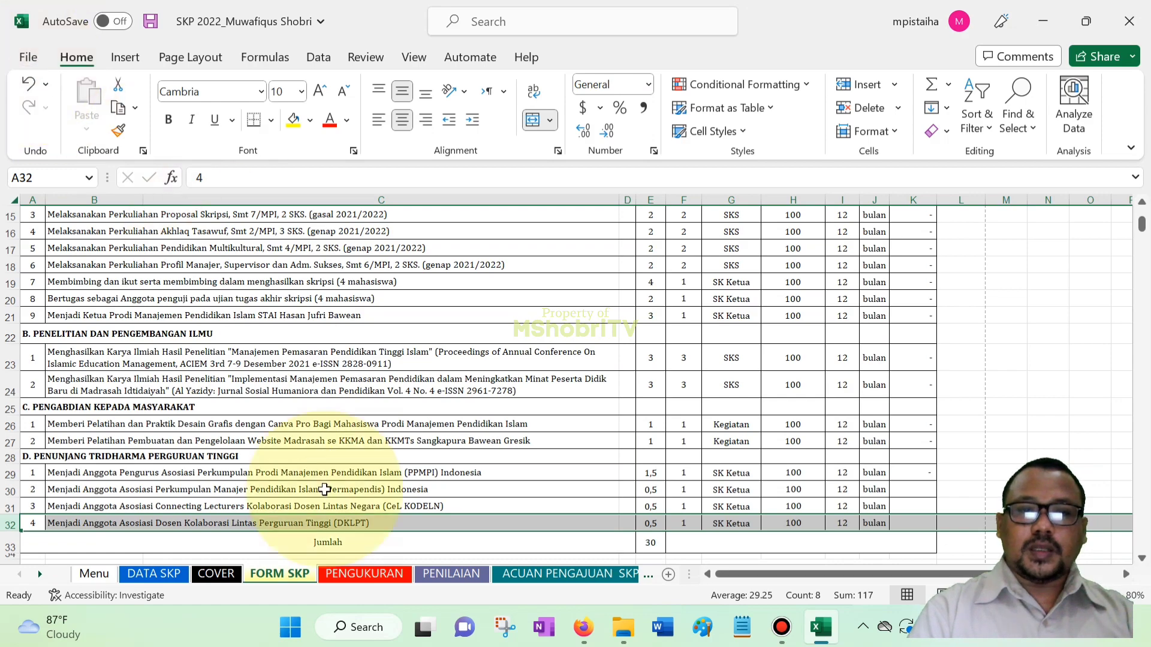
Open the print settings for the PENGUKURAN sheet and check its paper size
{"action": "left_click", "coordinate": [370, 574]}
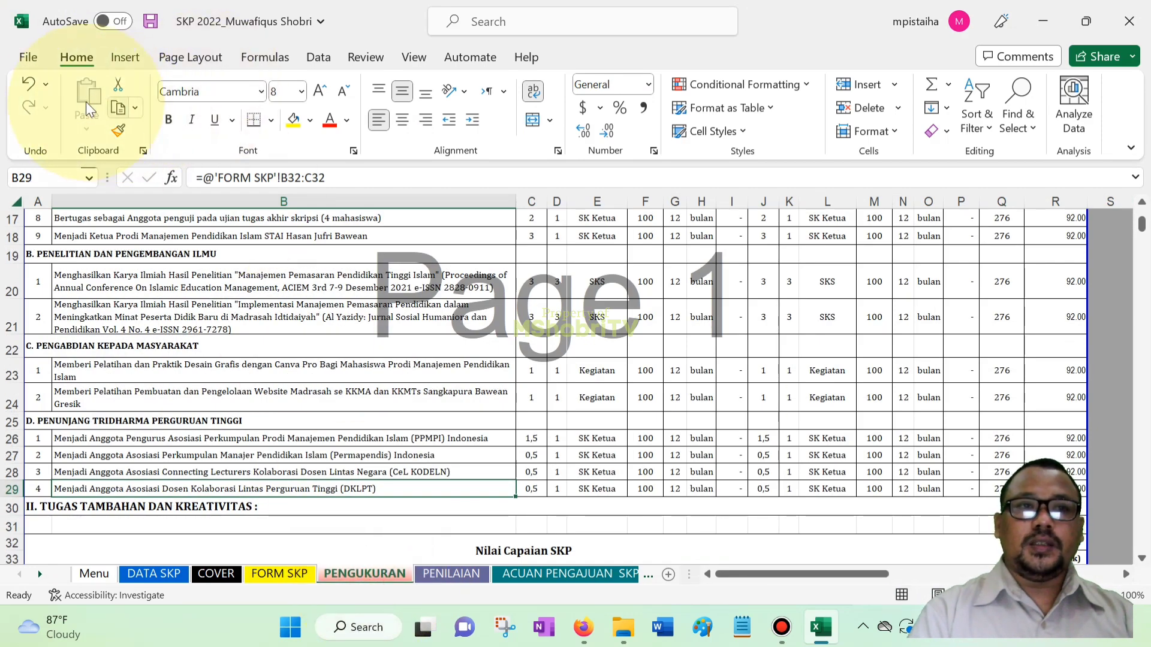
{"action": "key", "text": "ctrl+p"}
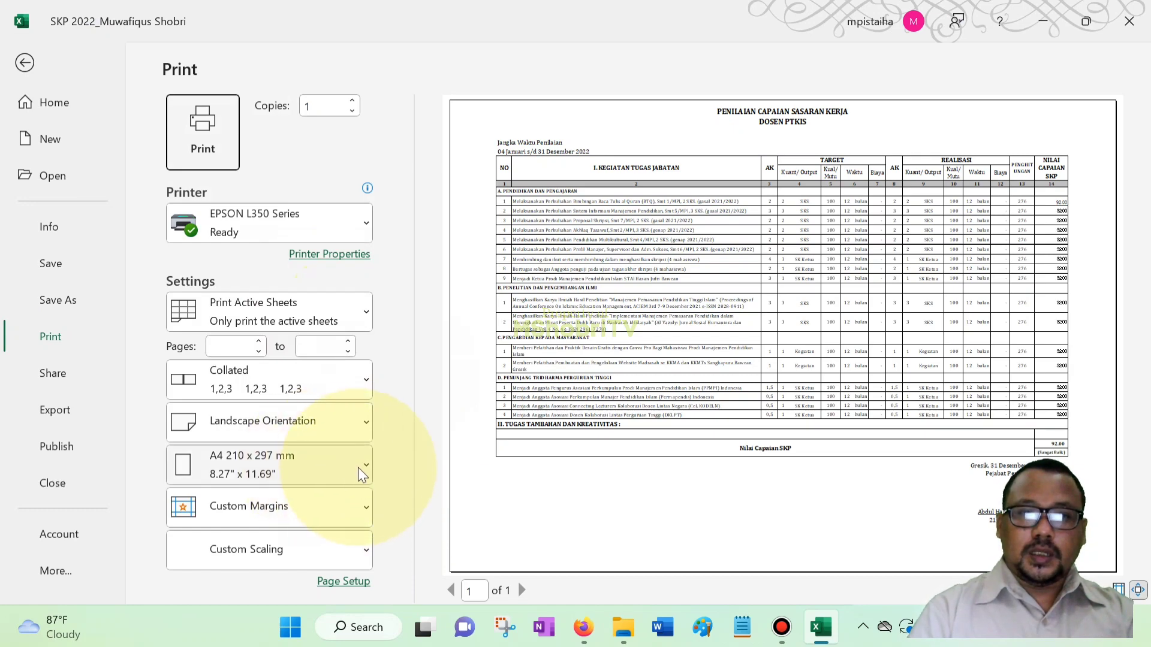
{"action": "left_click", "coordinate": [360, 471]}
{"action": "left_click", "coordinate": [358, 467]}
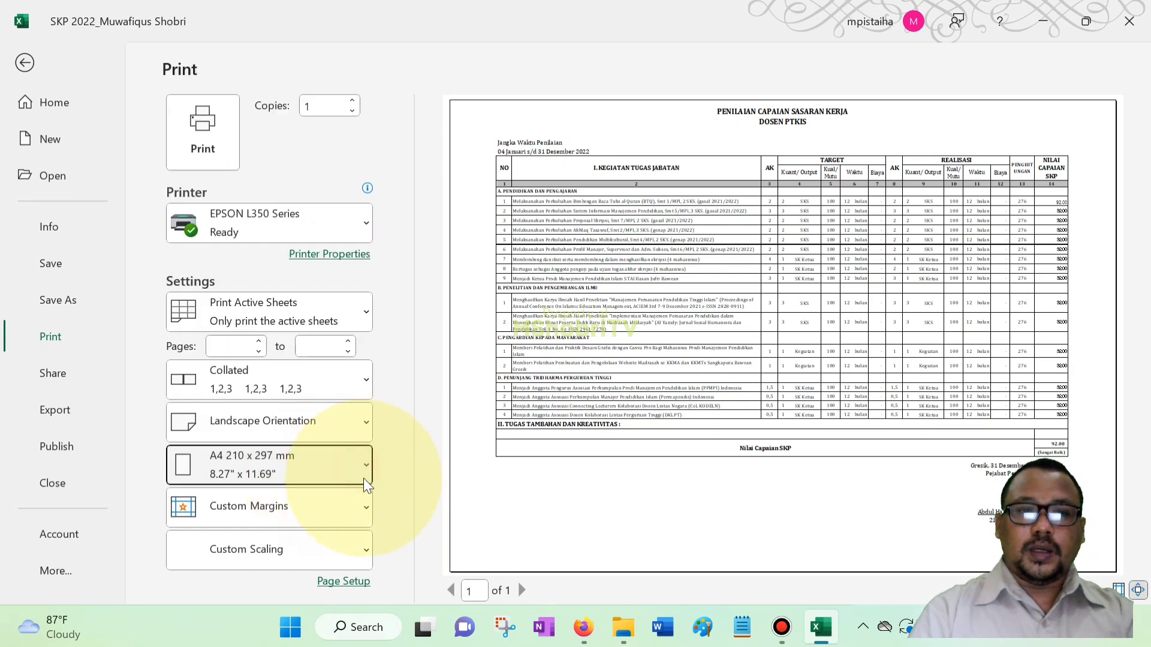
Center the PENGUKURAN printout vertically on the page and return to the worksheet
{"action": "left_click", "coordinate": [348, 581]}
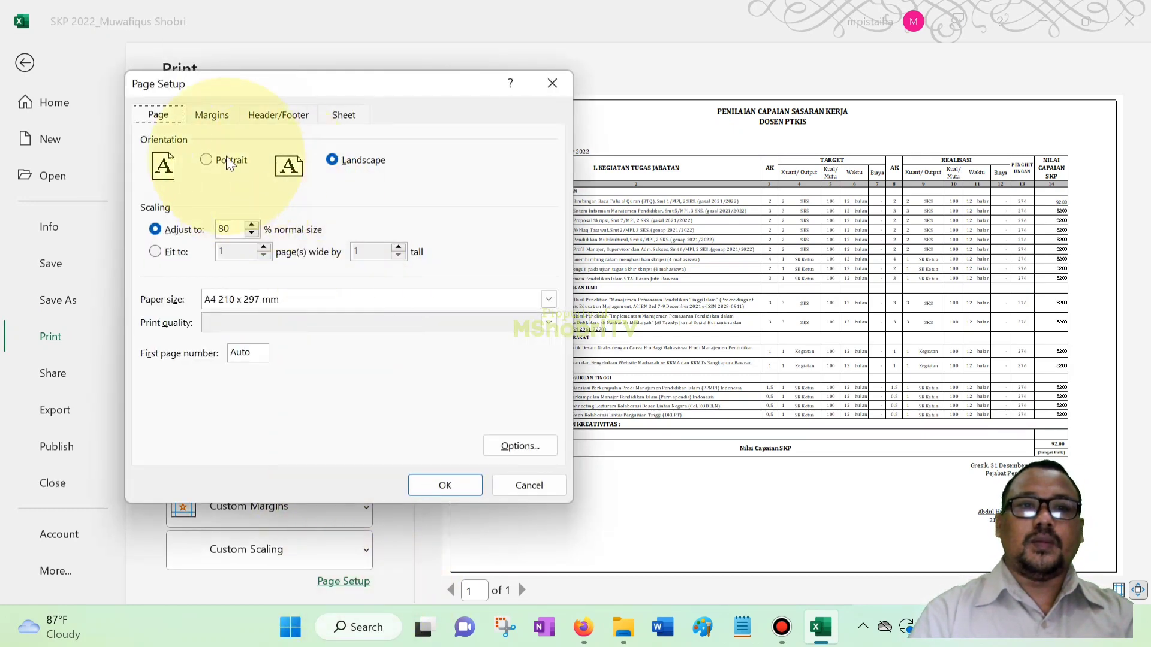
{"action": "left_click", "coordinate": [205, 116]}
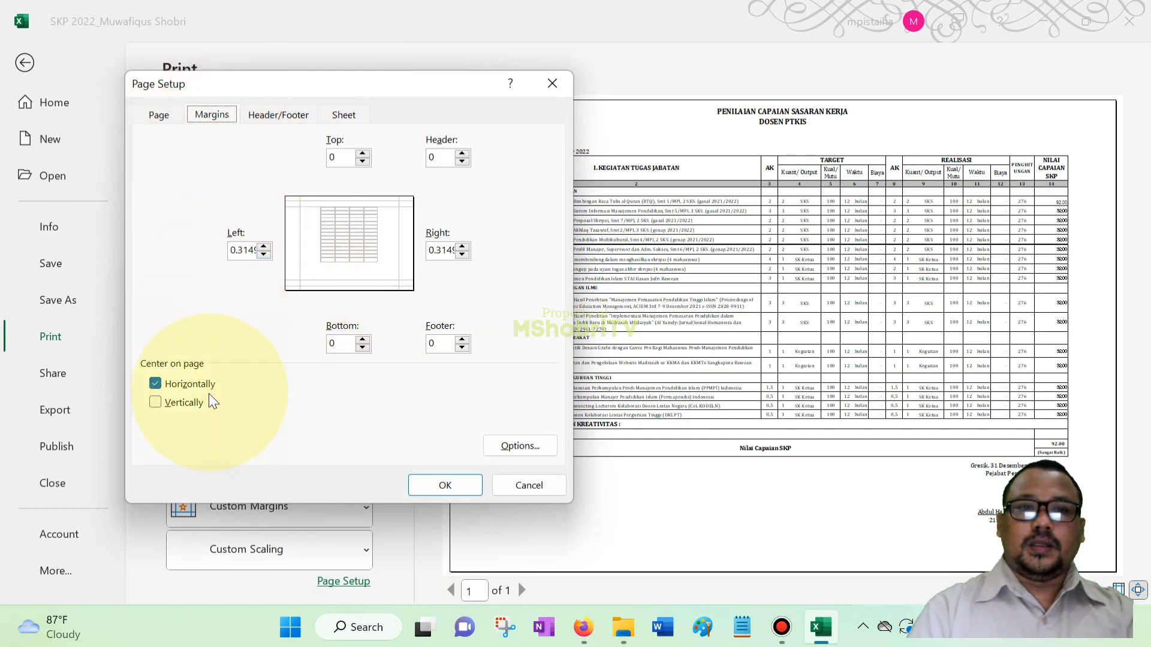
{"action": "left_click", "coordinate": [179, 402]}
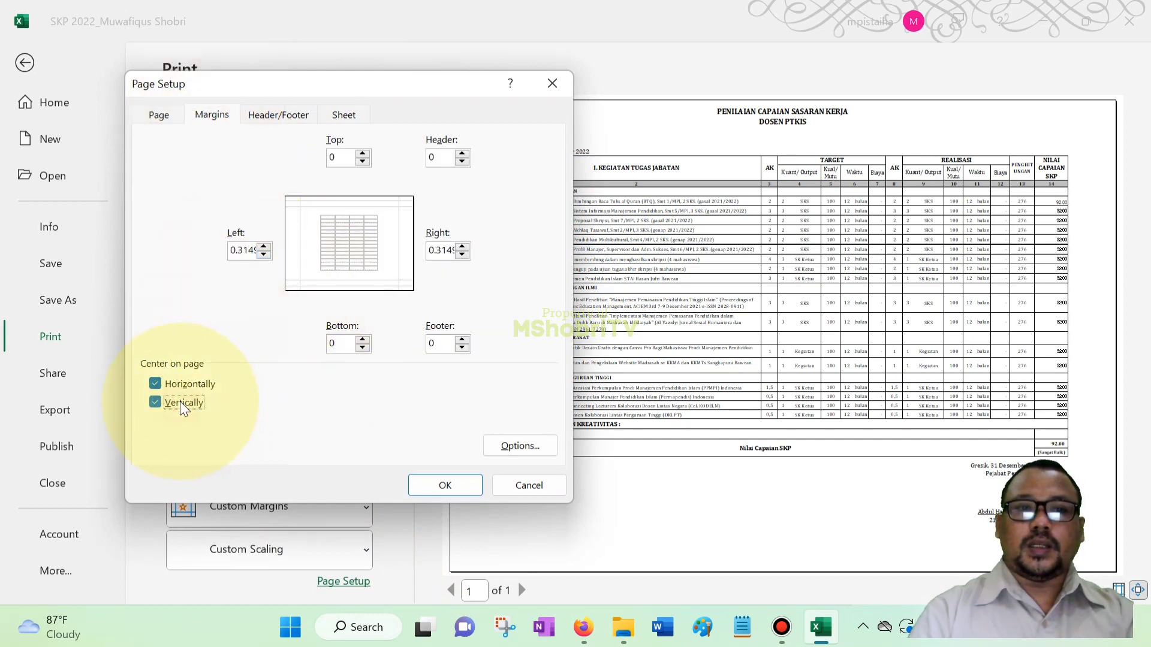
{"action": "left_click", "coordinate": [445, 485]}
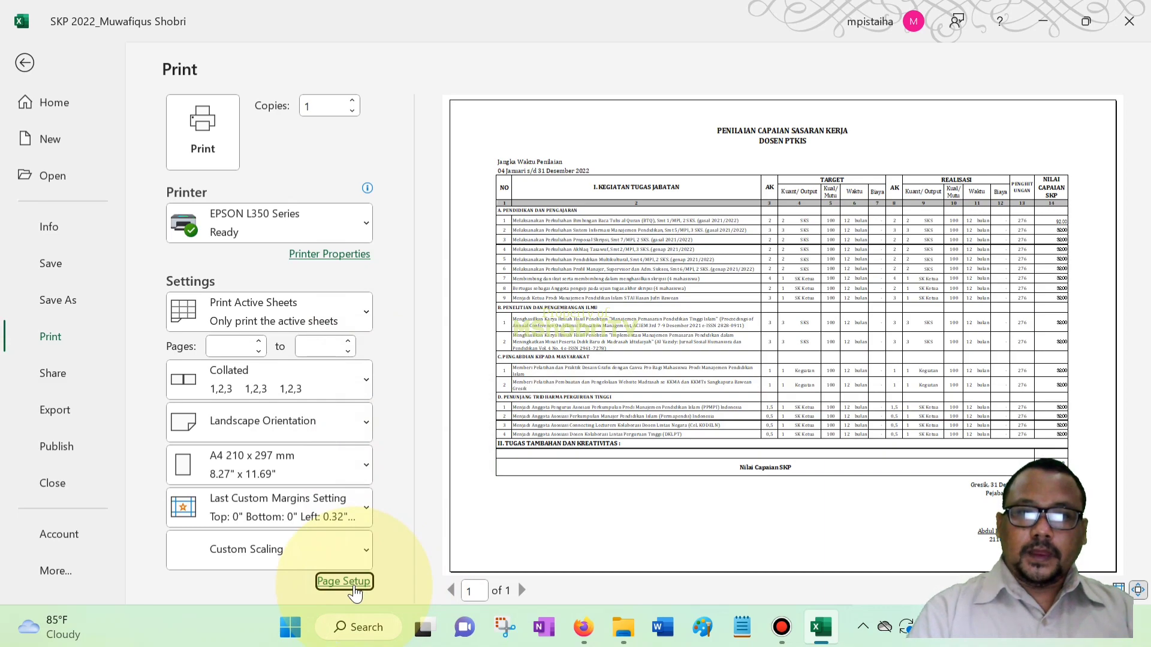
{"action": "left_click", "coordinate": [18, 67]}
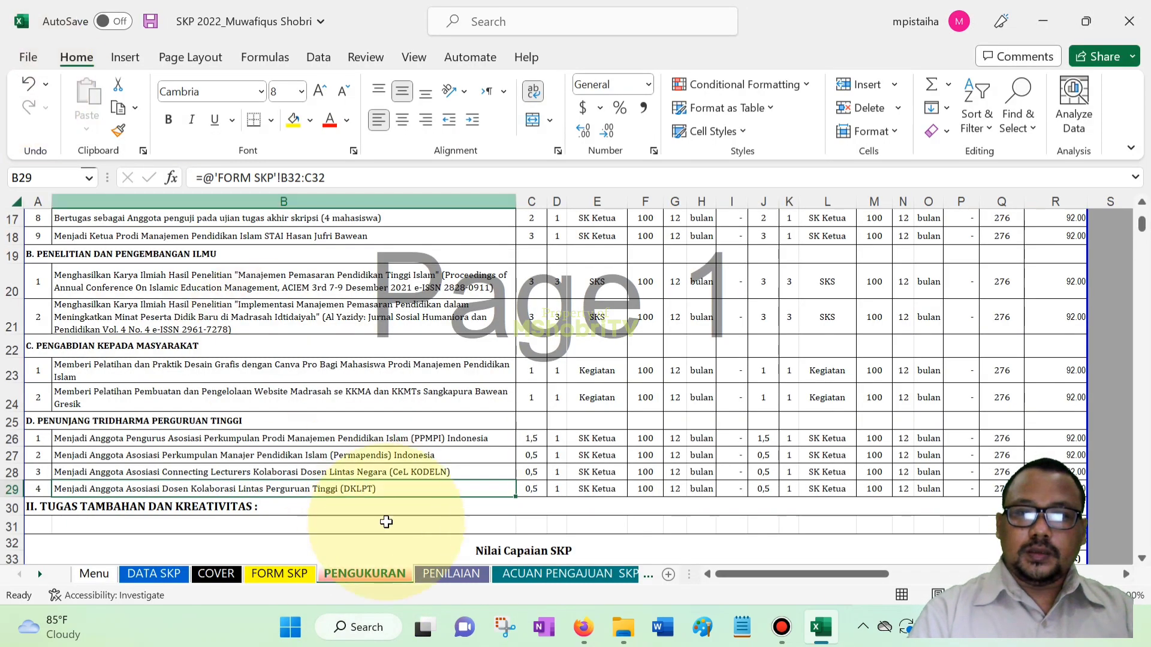
Open the print settings for the PENILAIAN sheet and check its paper size, scaling and page centering
{"action": "left_click", "coordinate": [454, 577]}
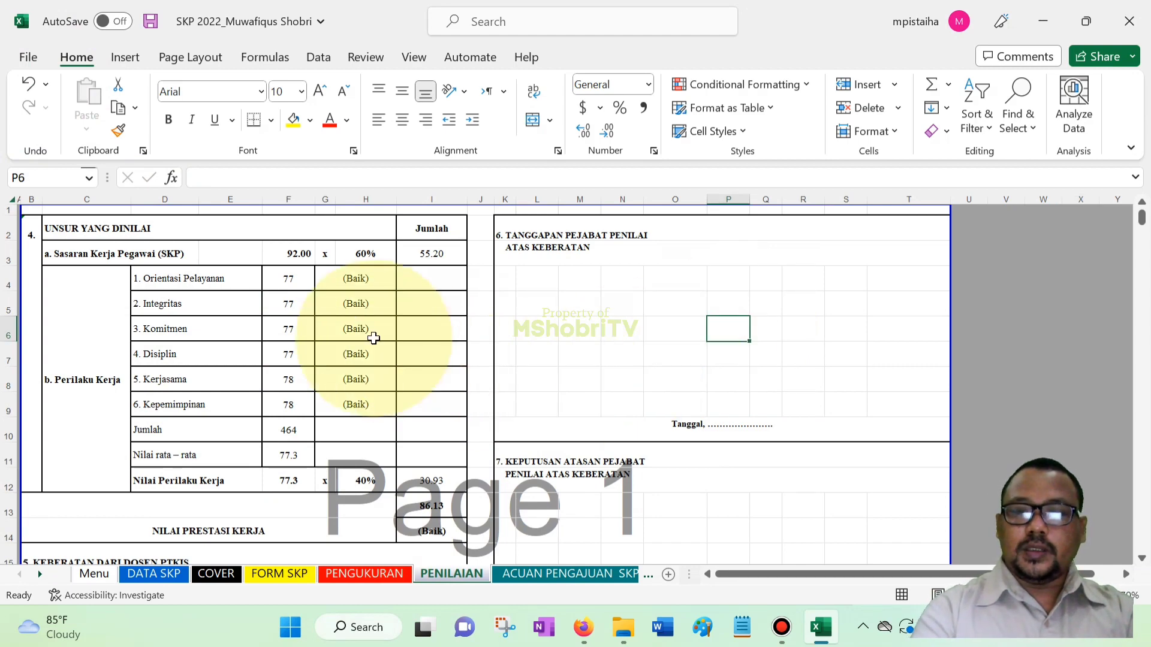
{"action": "key", "text": "ctrl+p"}
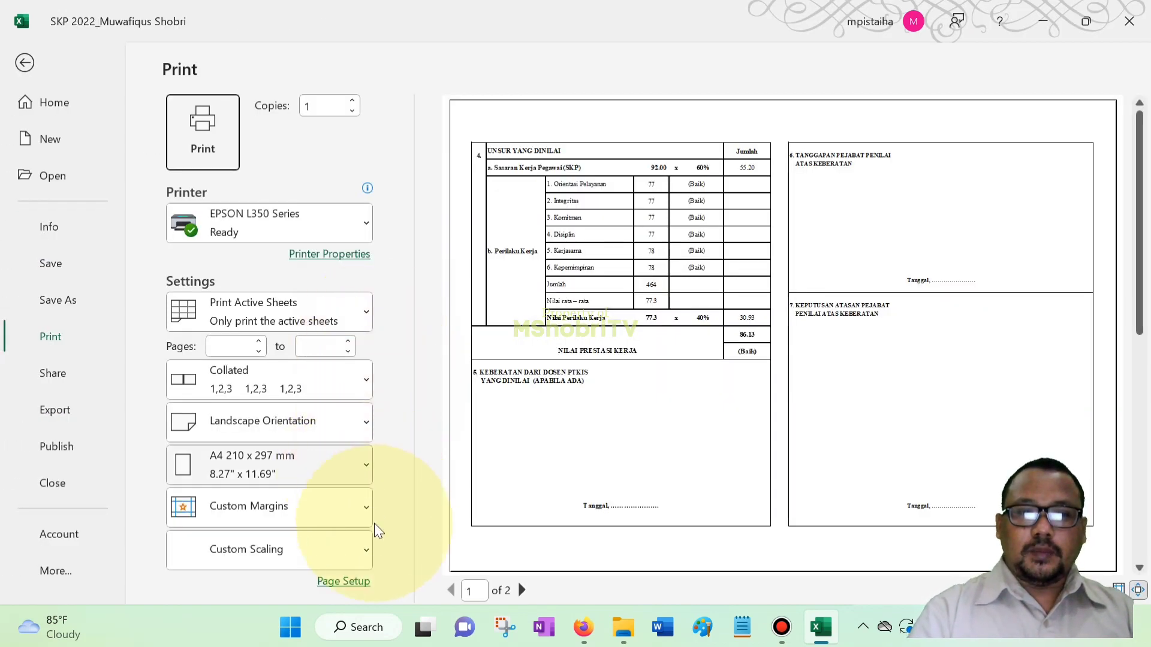
{"action": "left_click", "coordinate": [344, 581]}
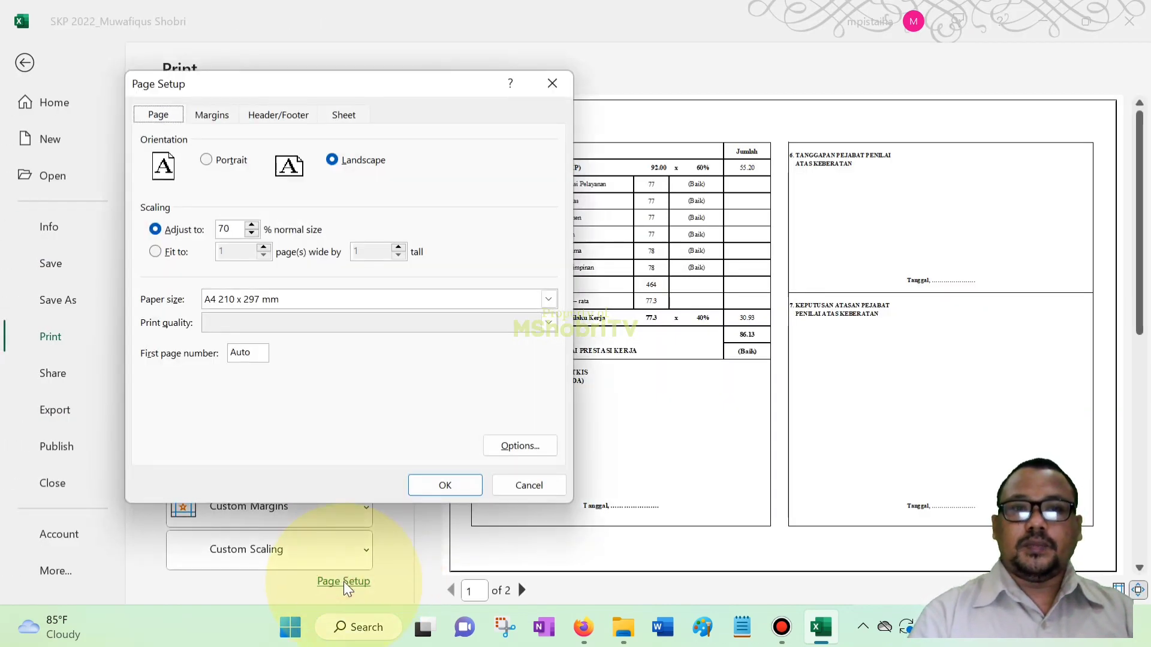
{"action": "left_click", "coordinate": [210, 117]}
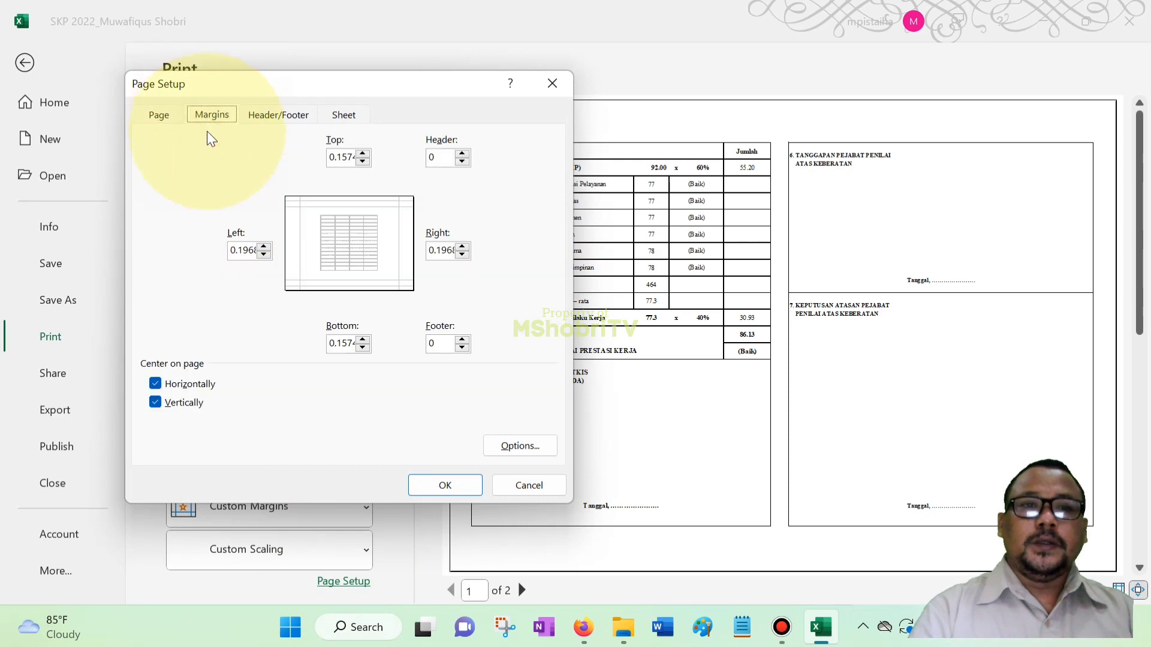
{"action": "left_click", "coordinate": [446, 487]}
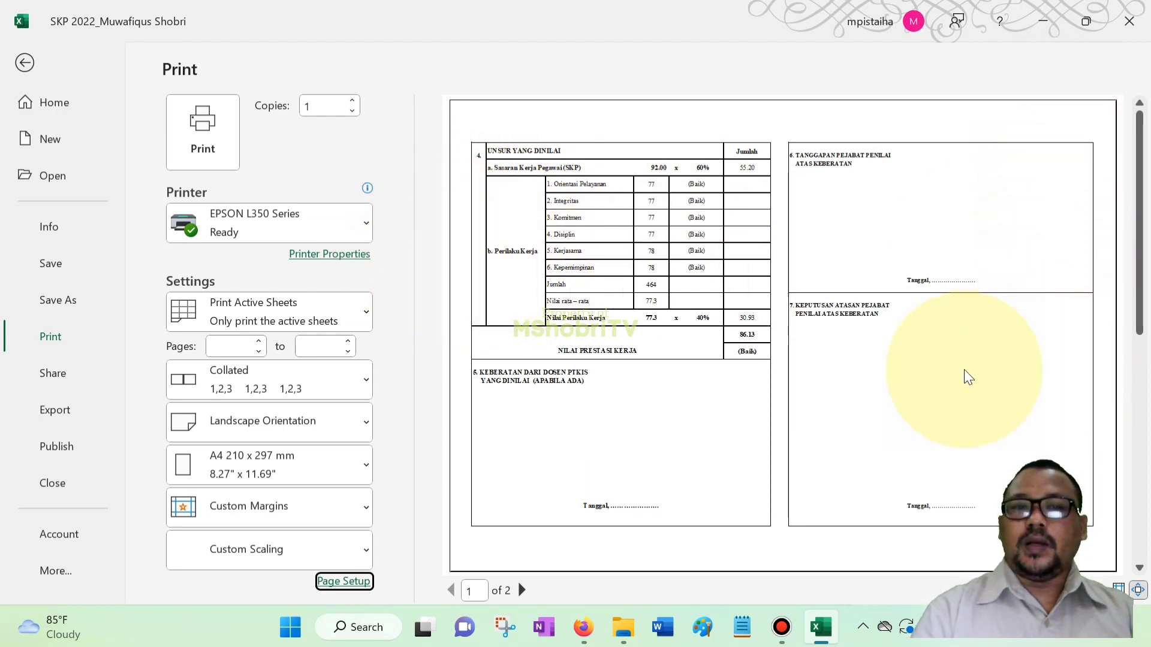
{"action": "left_click", "coordinate": [354, 582]}
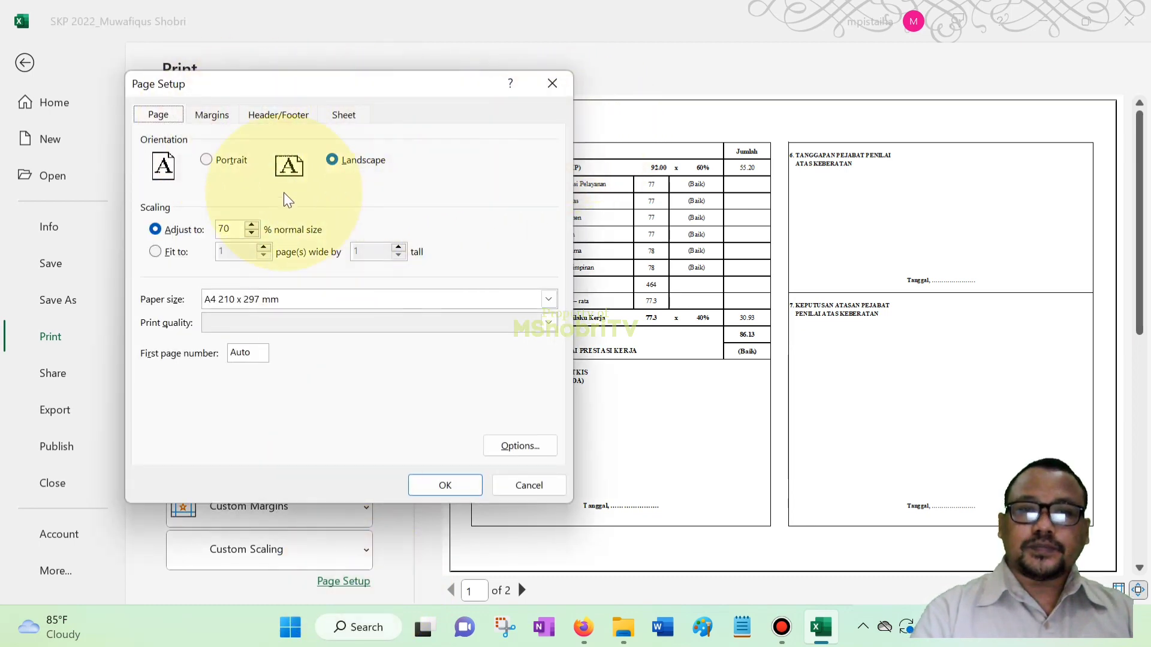
{"action": "left_click", "coordinate": [218, 118]}
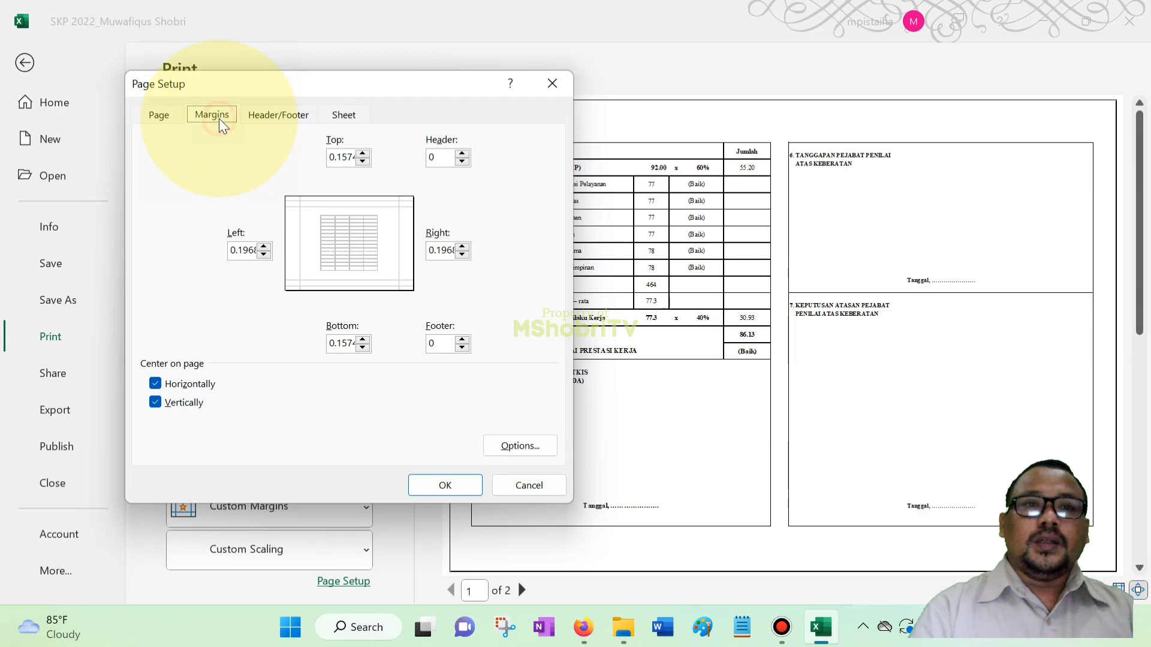
{"action": "left_click", "coordinate": [553, 84]}
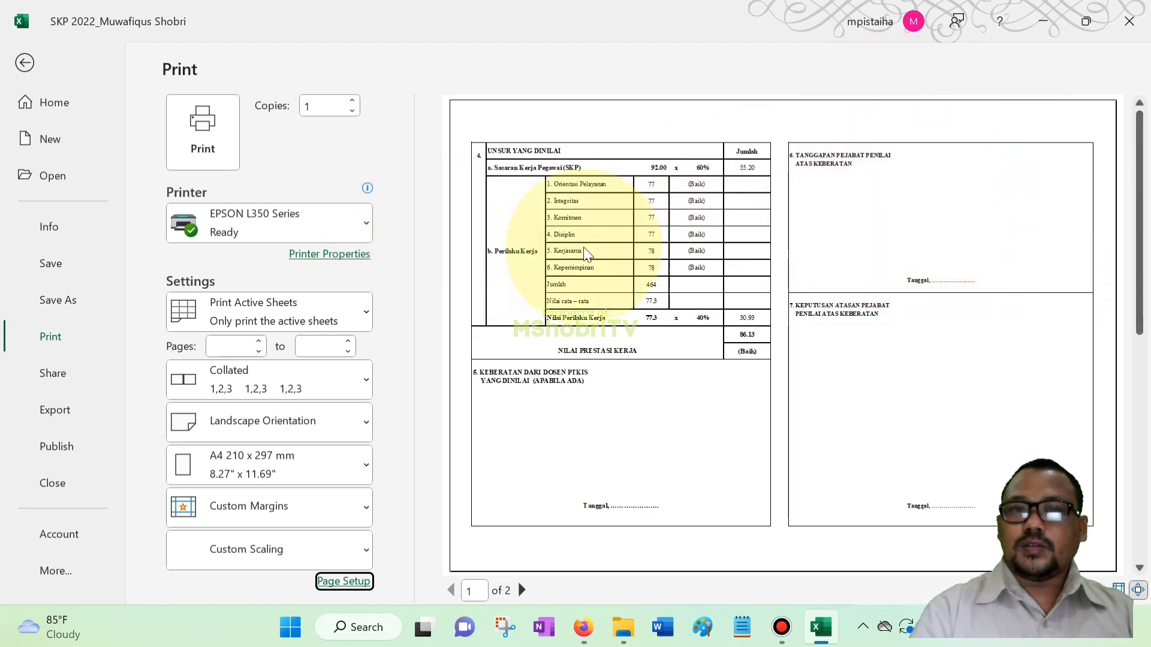
Open the EPSON L350 printer properties and check the document size and output paper settings
{"action": "left_click", "coordinate": [357, 254]}
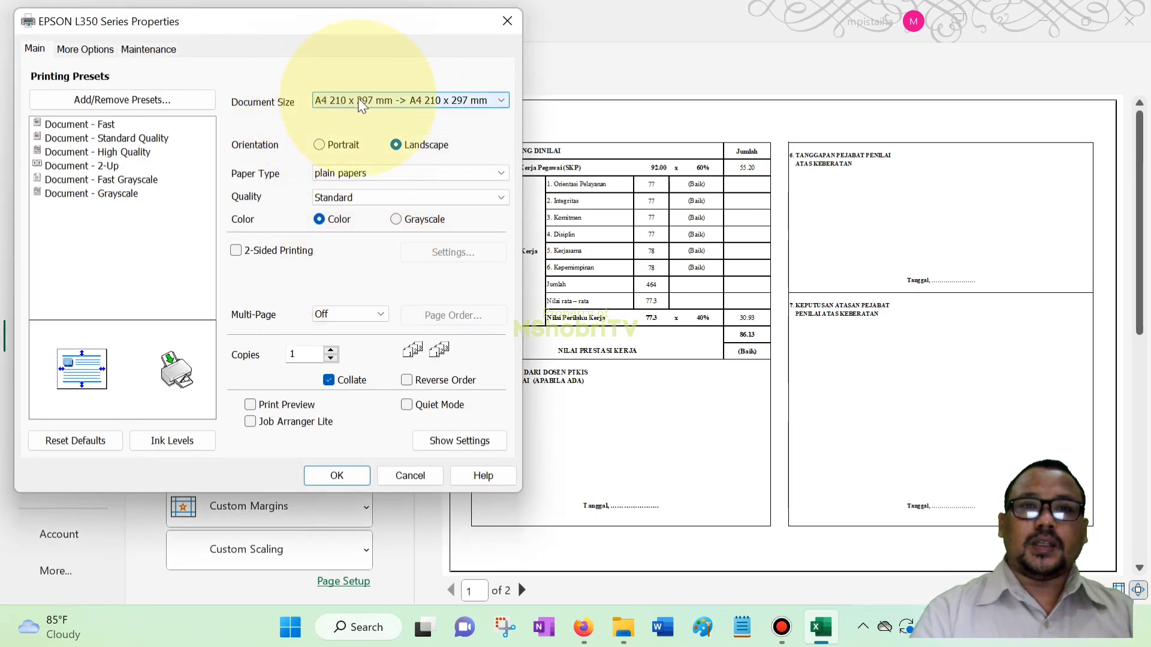
{"action": "left_click", "coordinate": [359, 106]}
{"action": "left_click", "coordinate": [360, 111]}
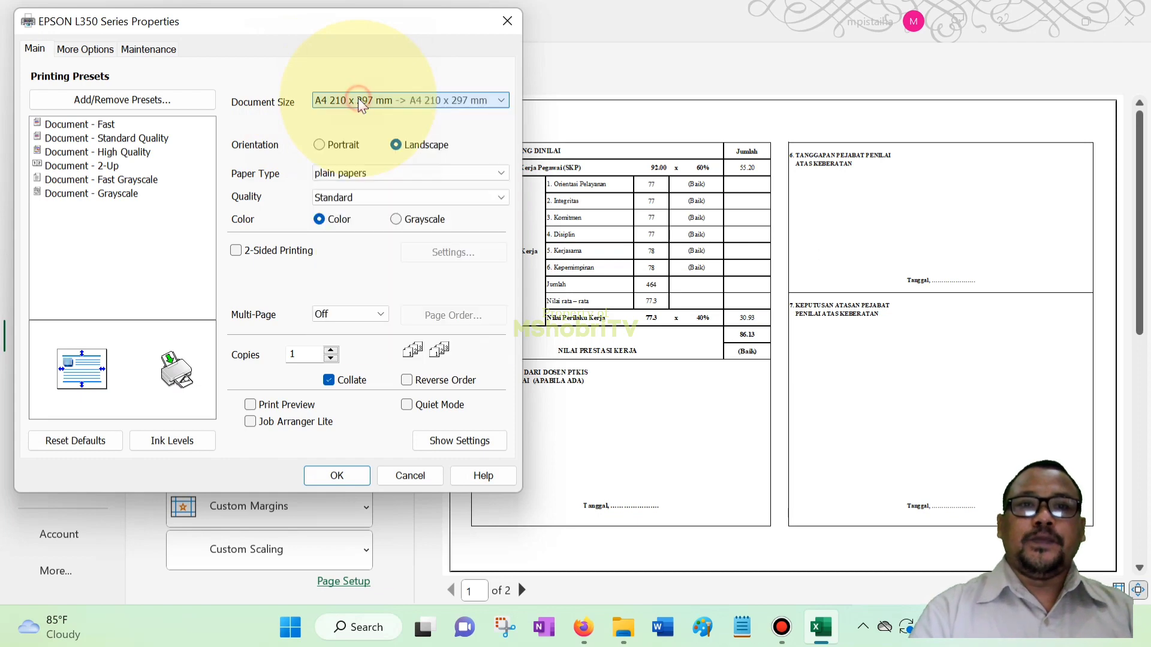
{"action": "left_click", "coordinate": [94, 54]}
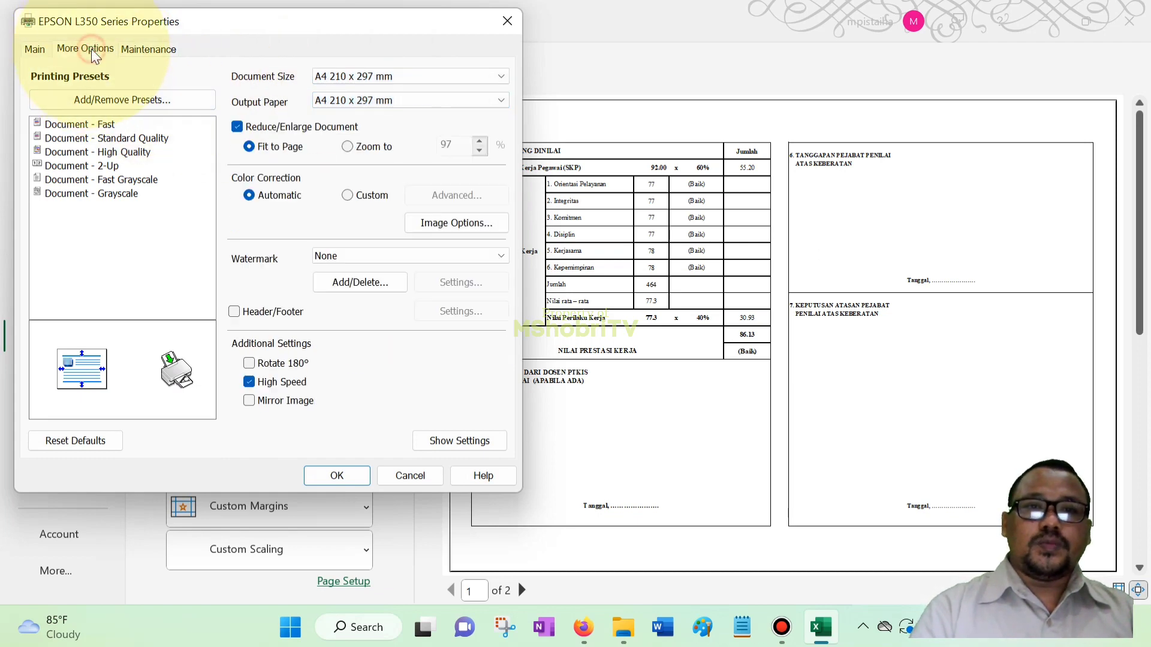
{"action": "left_click", "coordinate": [369, 108]}
{"action": "left_click", "coordinate": [367, 105]}
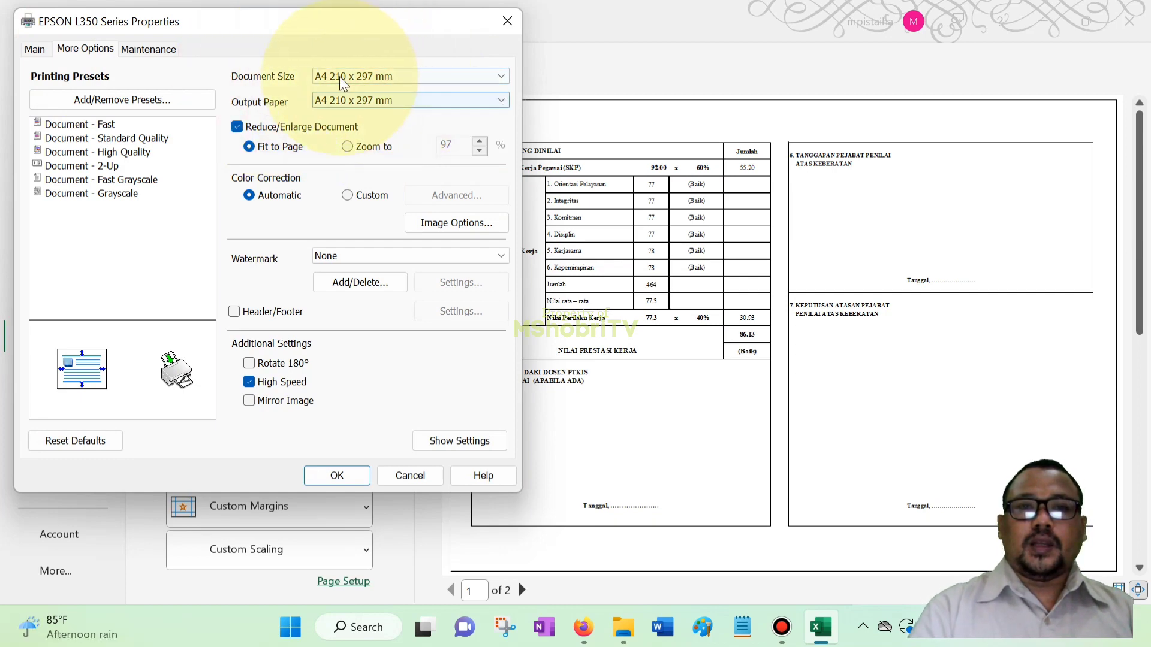
Try Letter 8 1/2 x 11 in as the printer's output paper, restore A4 210 x 297 mm, and confirm the printer properties
{"action": "left_click", "coordinate": [379, 103]}
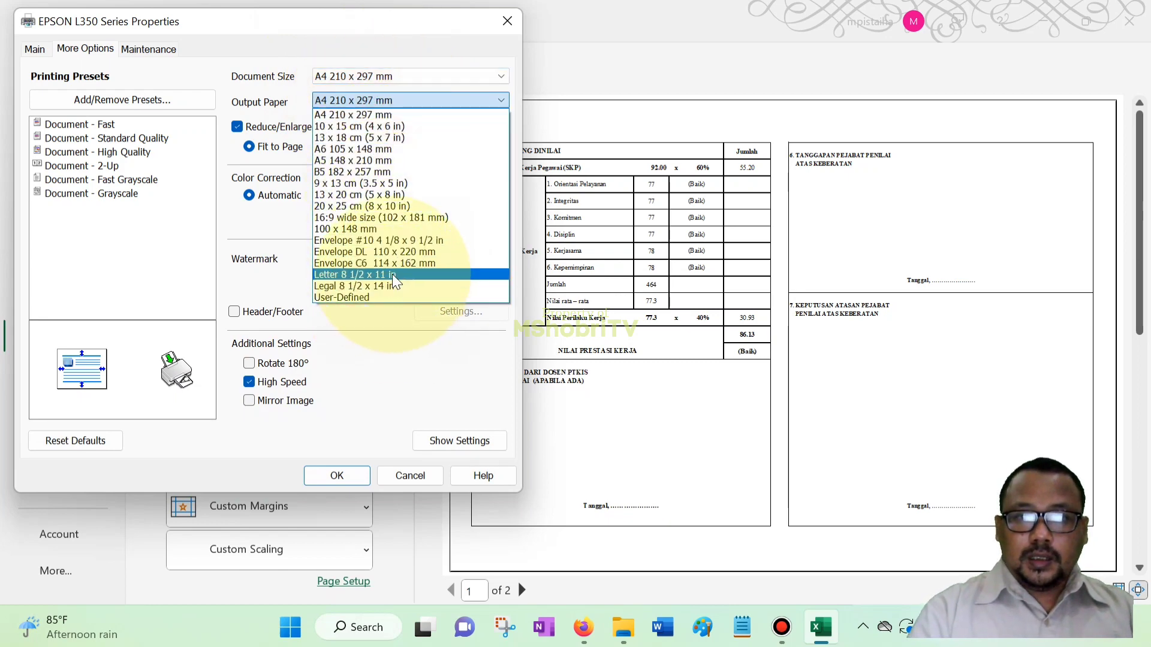
{"action": "left_click", "coordinate": [378, 275]}
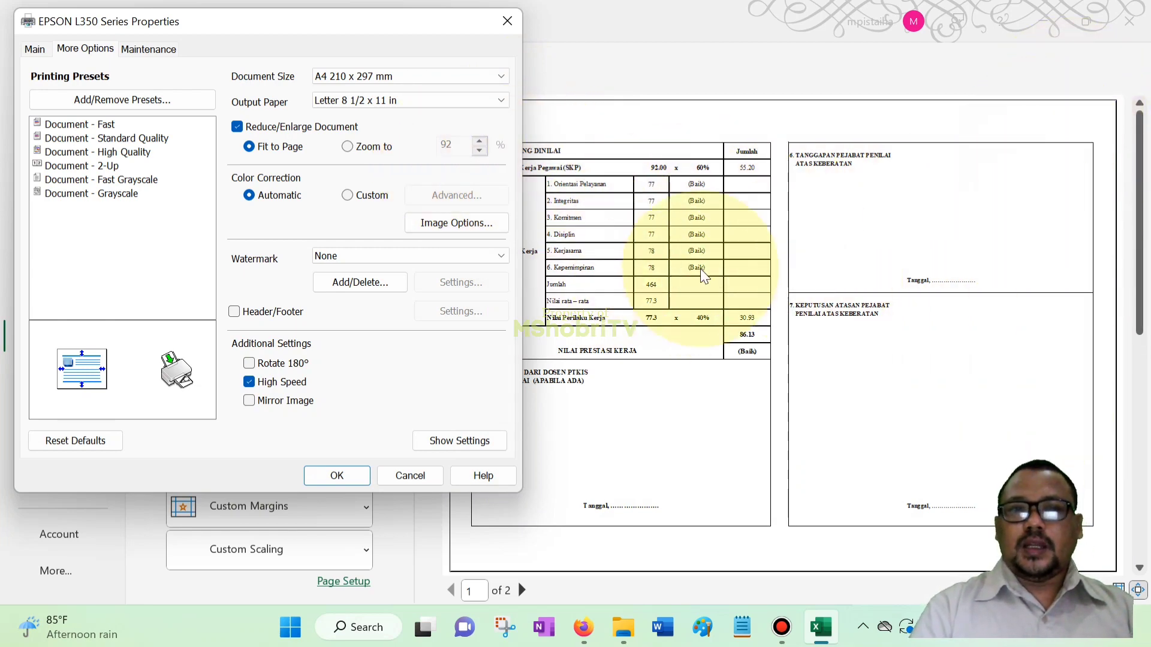
{"action": "left_click", "coordinate": [362, 101]}
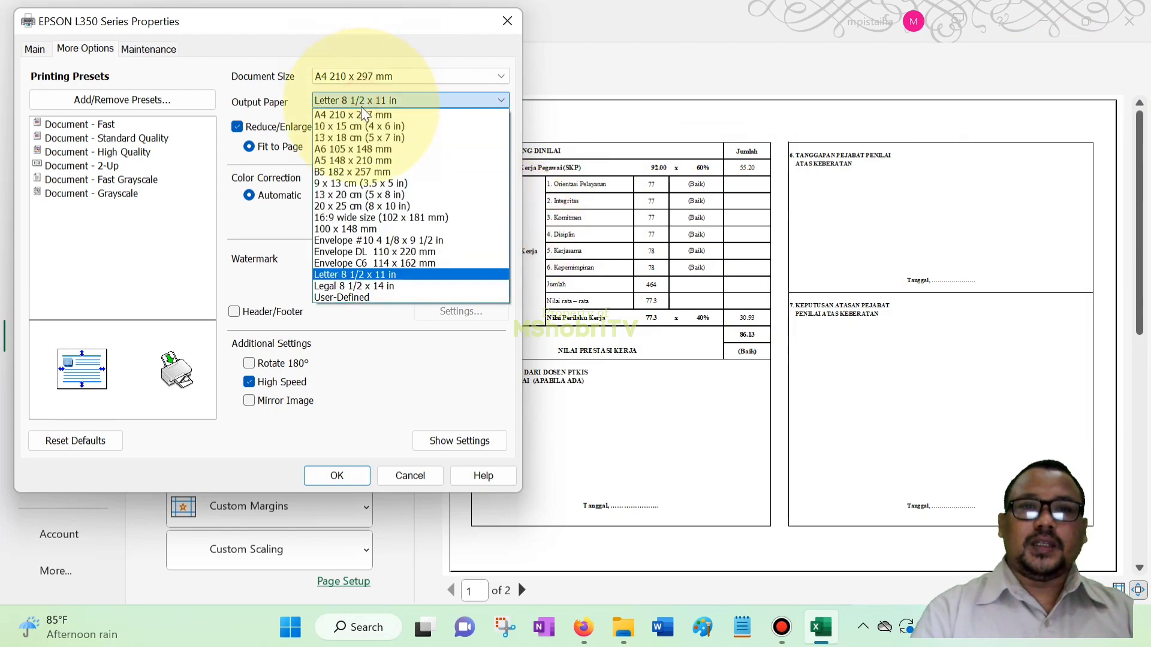
{"action": "left_click", "coordinate": [362, 115]}
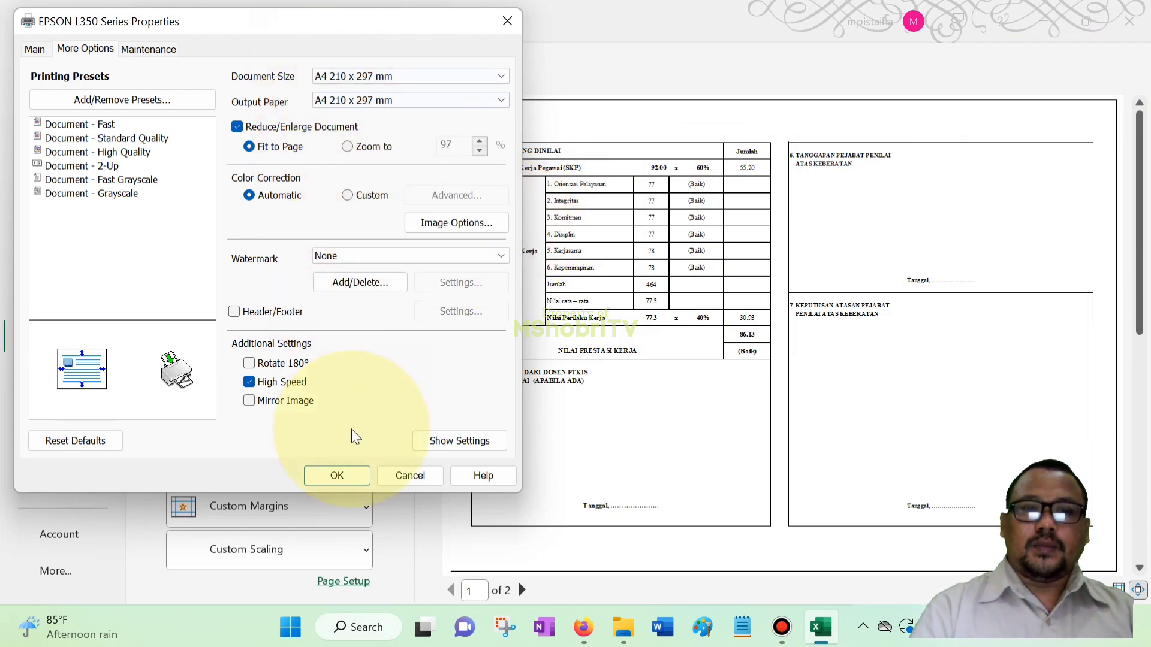
{"action": "left_click", "coordinate": [335, 476]}
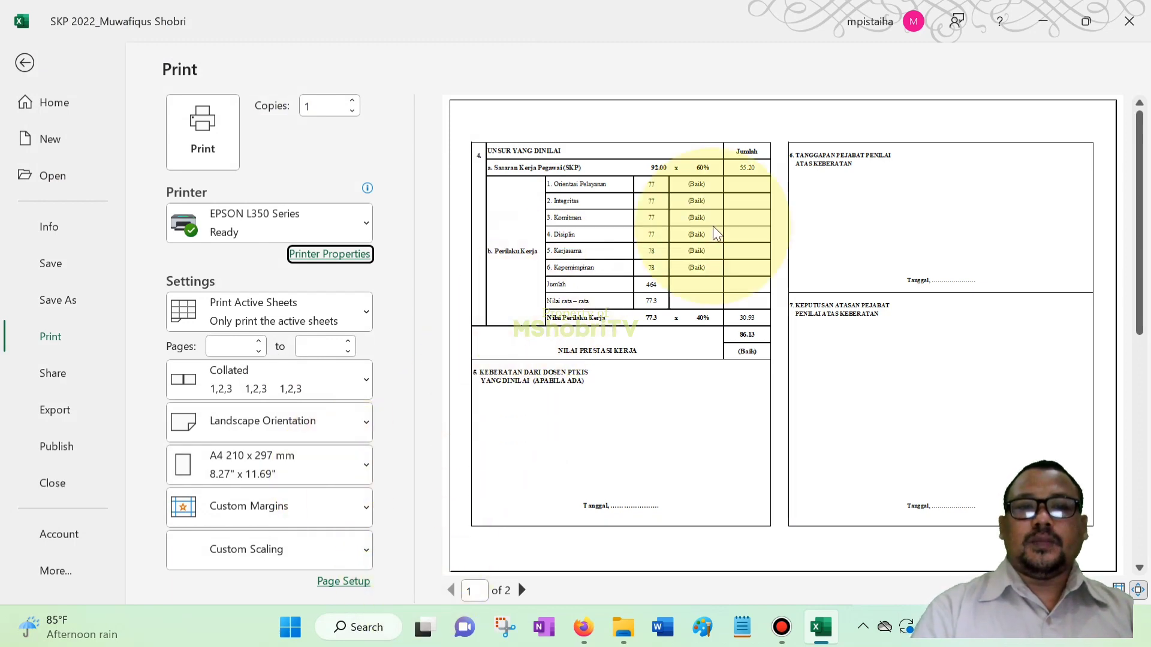
Return to the workbook and view the PENGUKURAN sheet from its first row
{"action": "left_click", "coordinate": [24, 63]}
{"action": "left_click", "coordinate": [828, 391]}
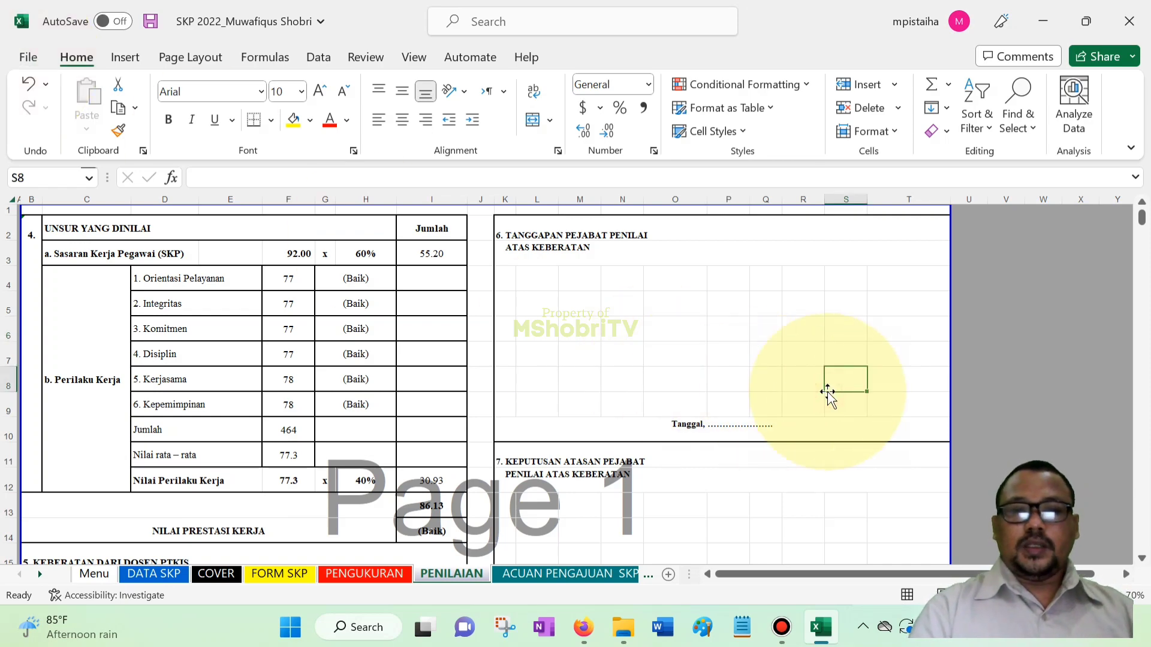
{"action": "left_click", "coordinate": [375, 576]}
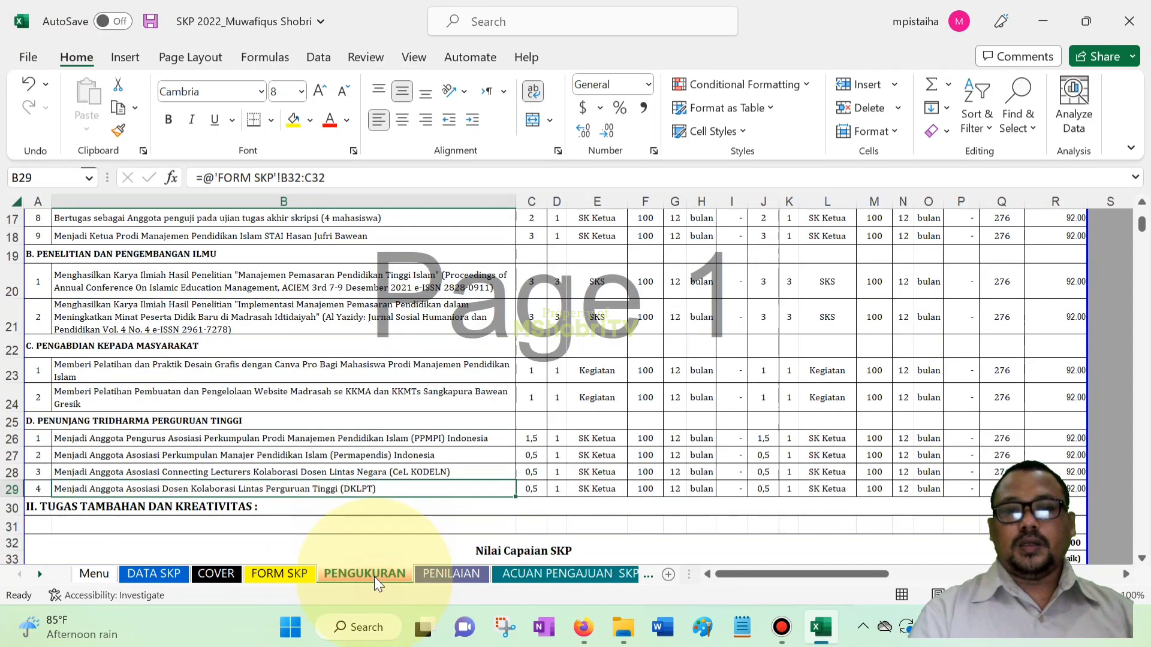
{"action": "left_click", "coordinate": [403, 544]}
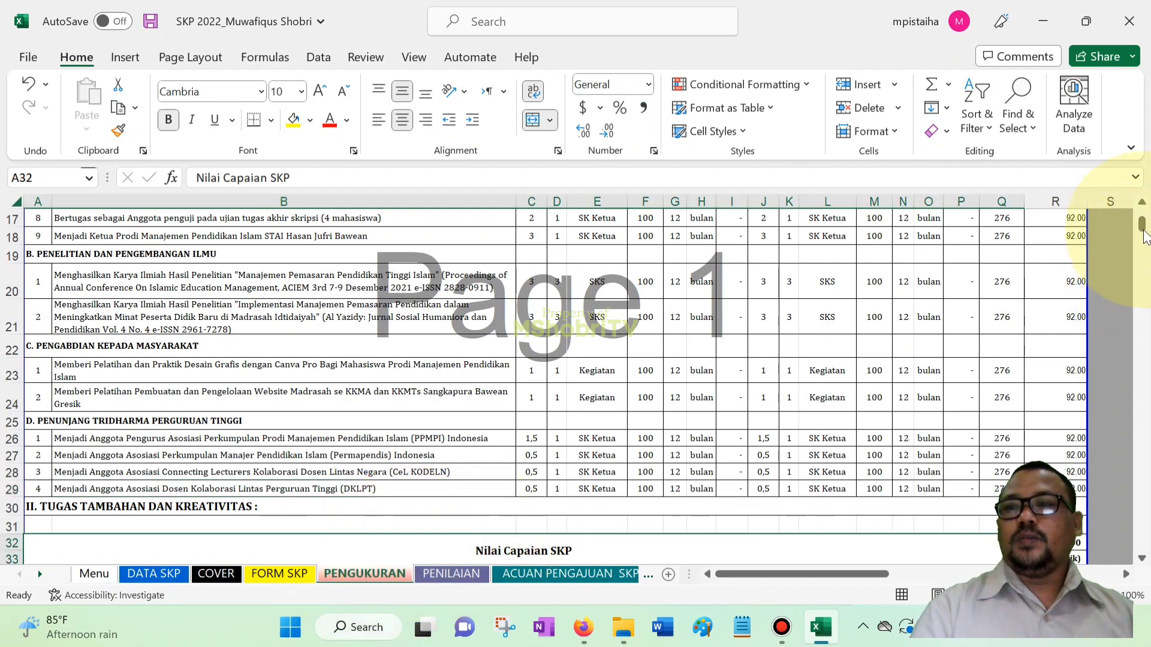
{"action": "left_click_drag", "start_coordinate": [1141, 225], "coordinate": [1142, 218]}
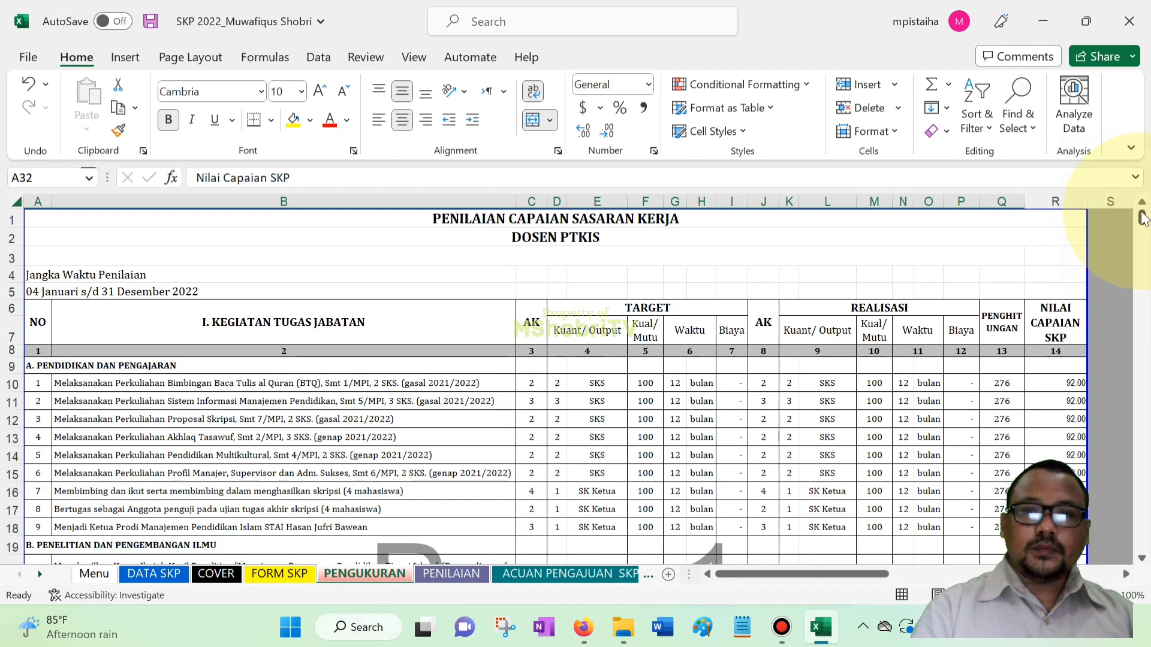